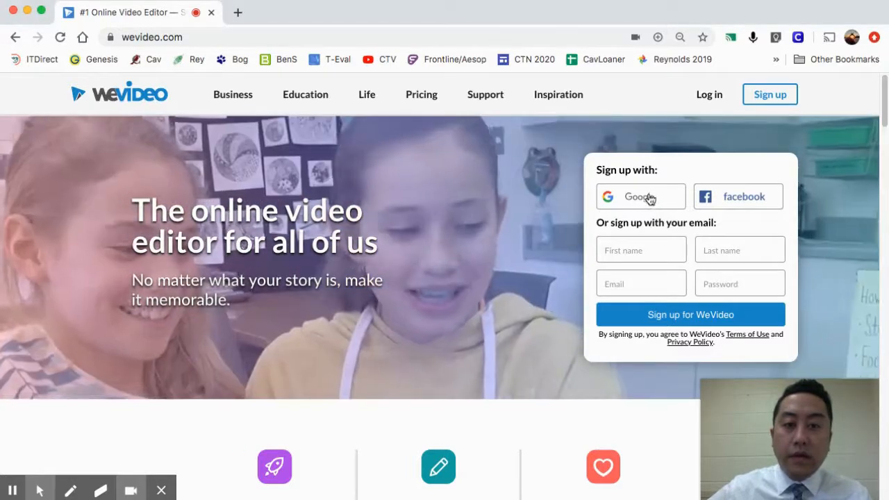
# Step: Sign in to WeVideo with the presenter's existing Google account
pyautogui.click(649, 198)
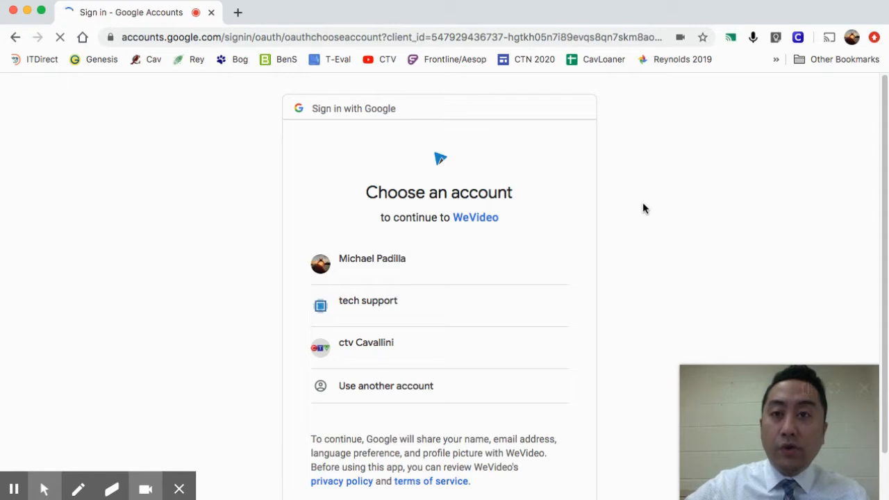
pyautogui.click(367, 267)
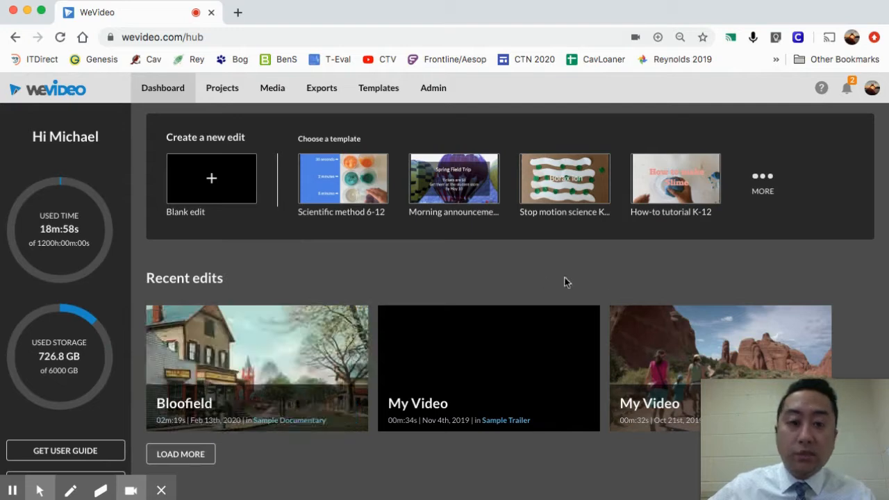
pyautogui.moveTo(344, 354)
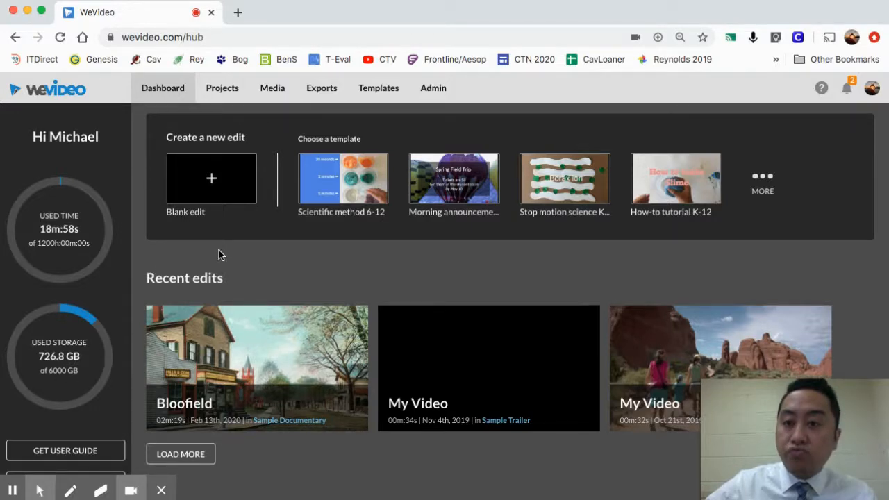
# Step: Start a new project titled Sample Project and set its project type to Personal
pyautogui.click(222, 88)
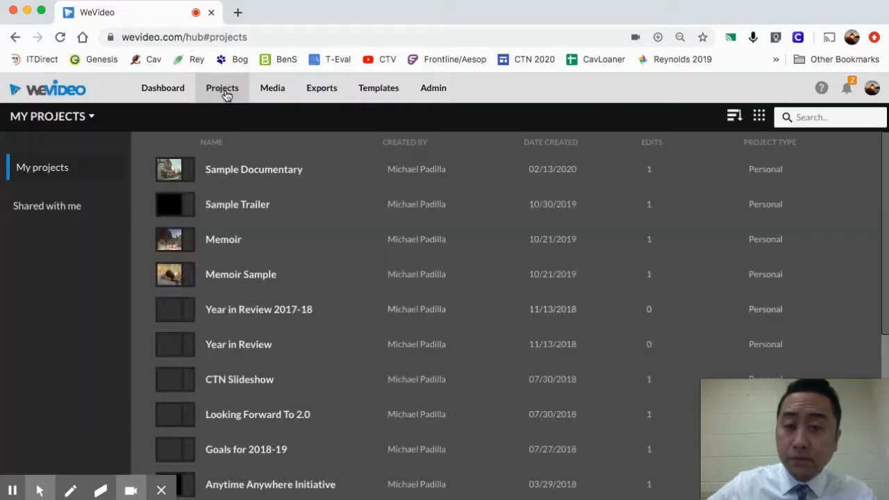
pyautogui.moveTo(765, 408); pyautogui.dragTo(765, 308)
pyautogui.click(865, 398)
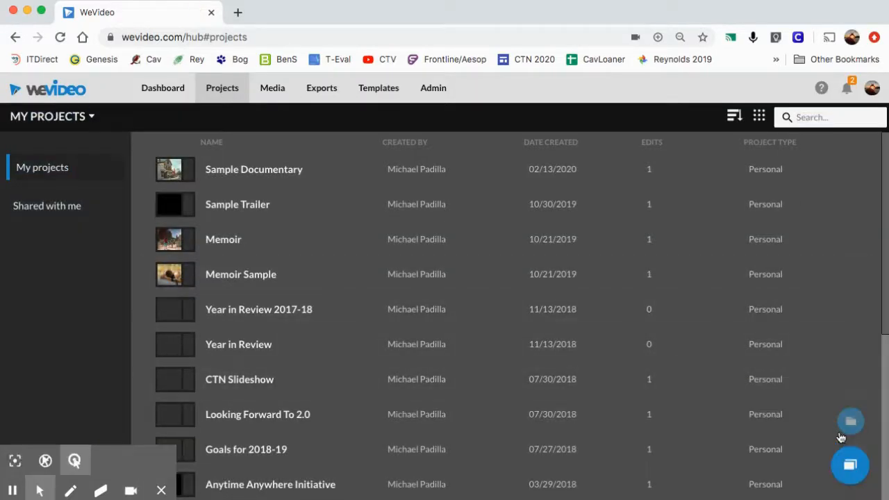
pyautogui.click(849, 471)
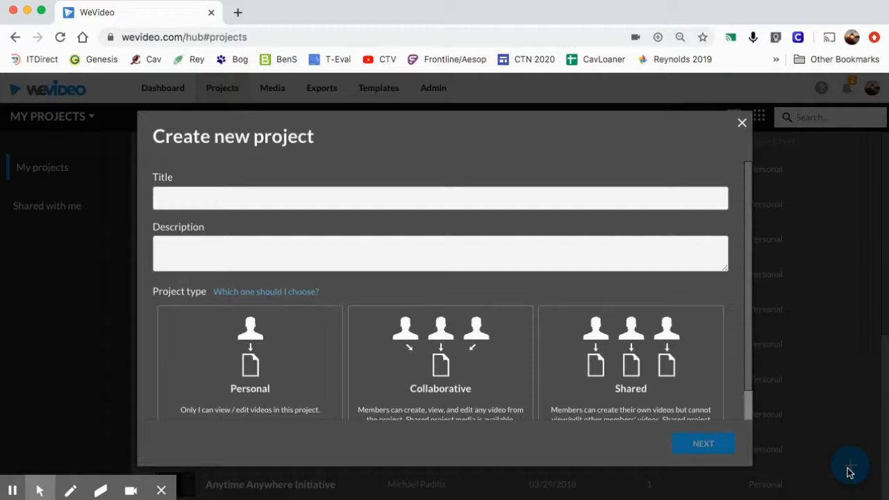
pyautogui.click(227, 200)
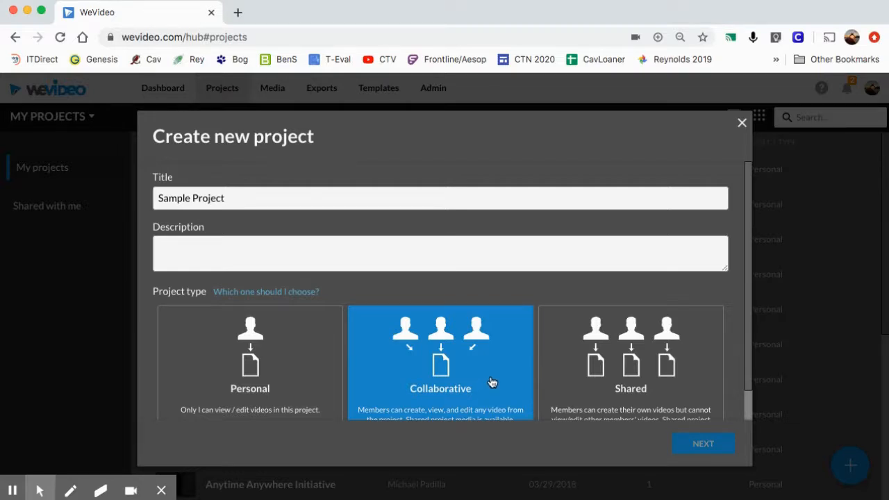
pyautogui.scroll(-2, 489, 385)
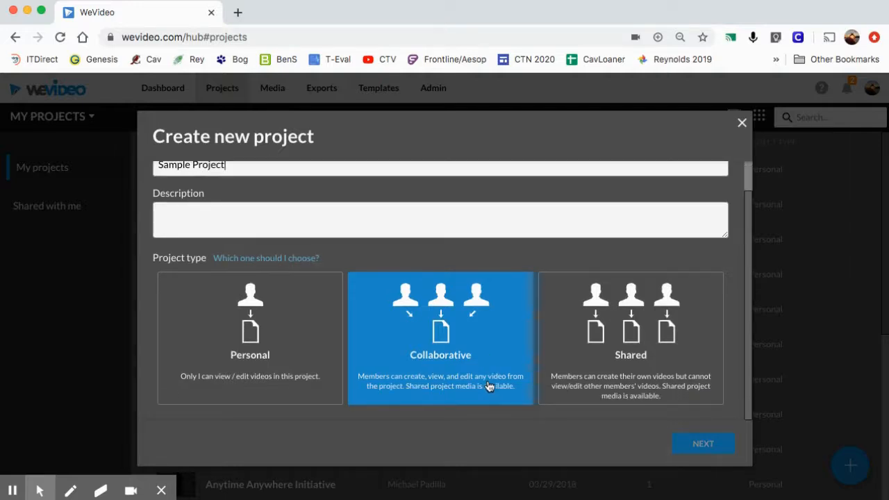
pyautogui.click(592, 368)
pyautogui.click(222, 304)
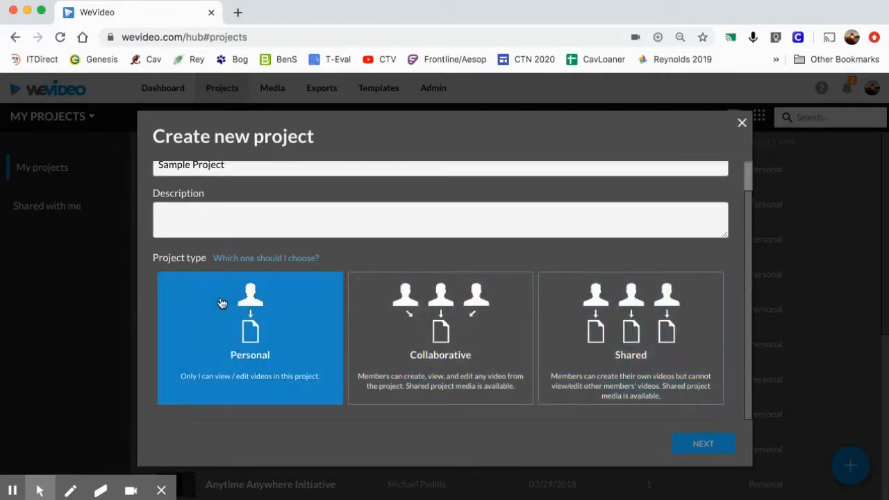
pyautogui.click(703, 447)
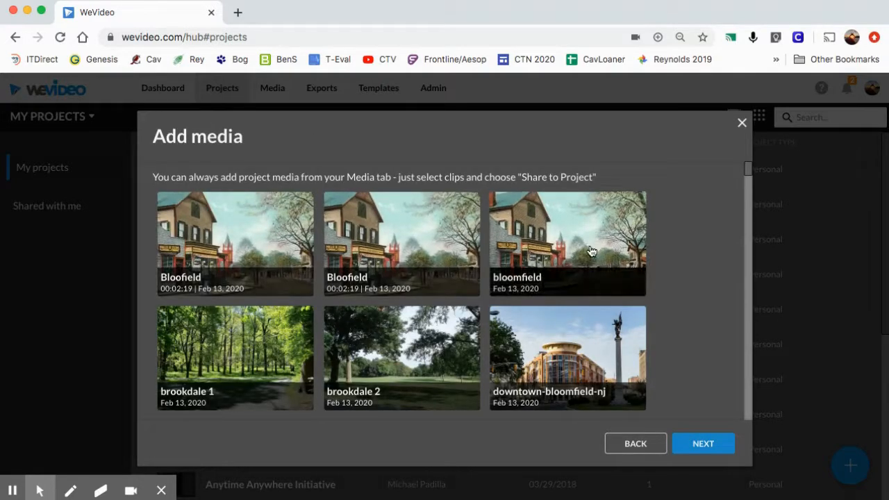
# Step: Look through the available media and finish creating the project without adding any clips
pyautogui.scroll(-7, 553, 312)
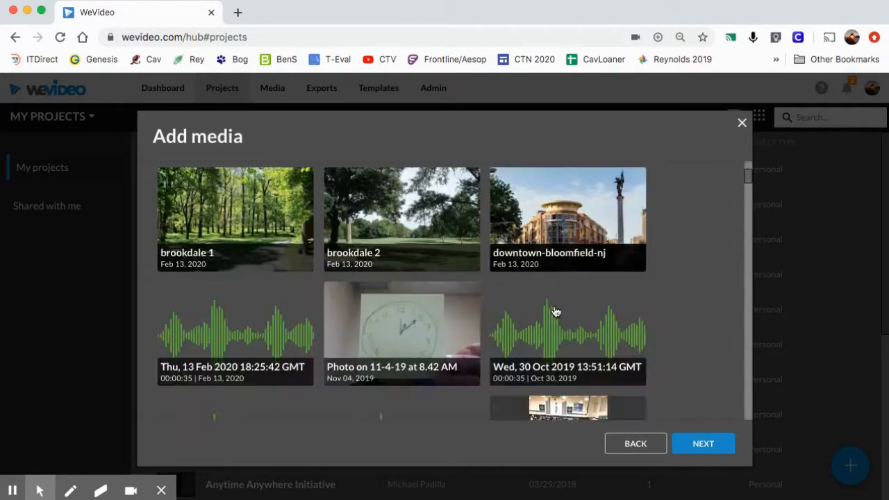
pyautogui.scroll(8, 555, 312)
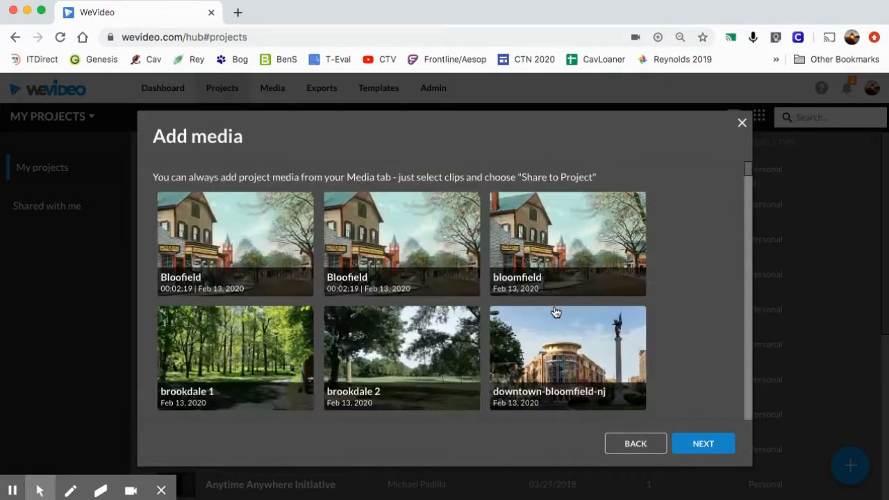
pyautogui.click(704, 443)
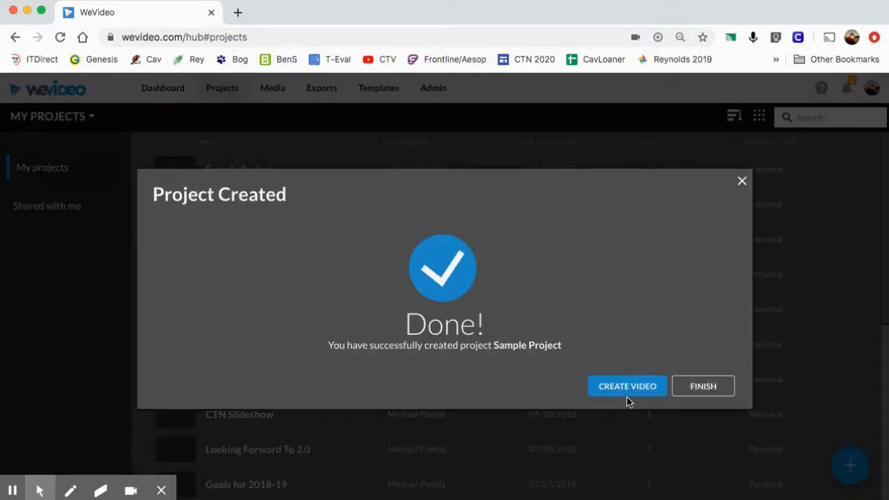
# Step: Create a video in the new project, starting from scratch with a blank edit
pyautogui.click(636, 389)
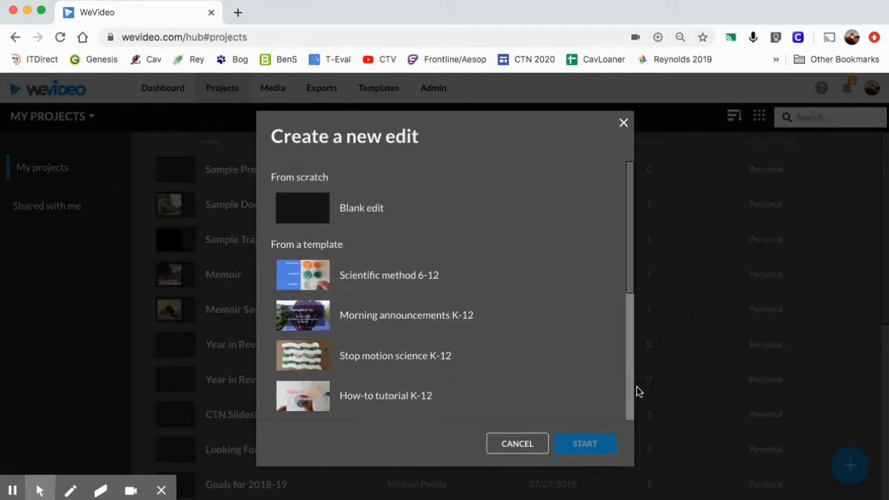
pyautogui.click(372, 219)
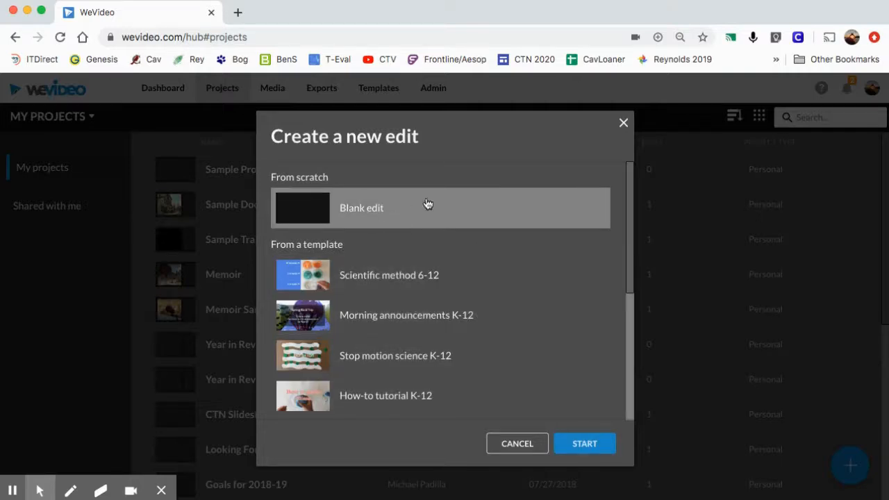
pyautogui.click(597, 450)
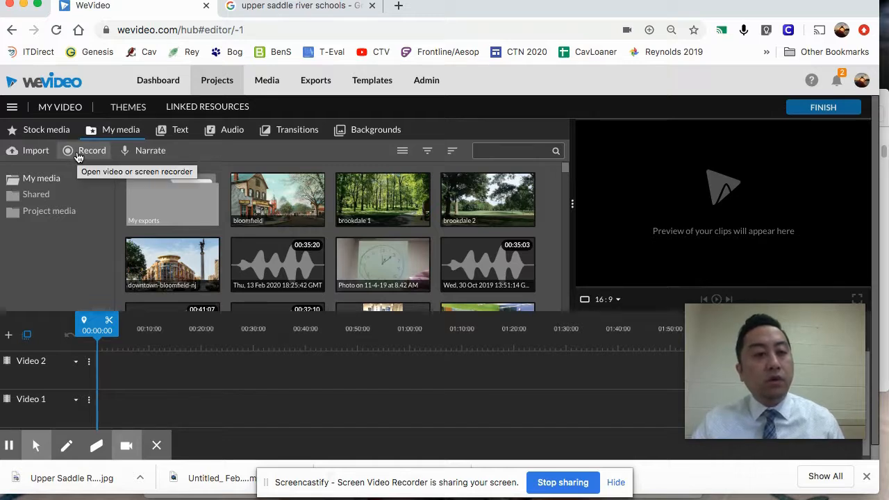
# Step: Record a voice narration of about 15 seconds and save it to the video
pyautogui.click(148, 157)
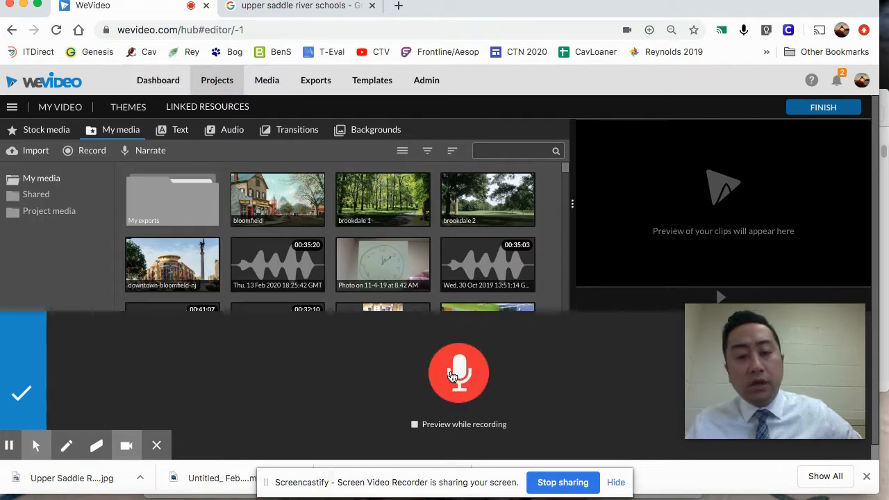
pyautogui.click(457, 374)
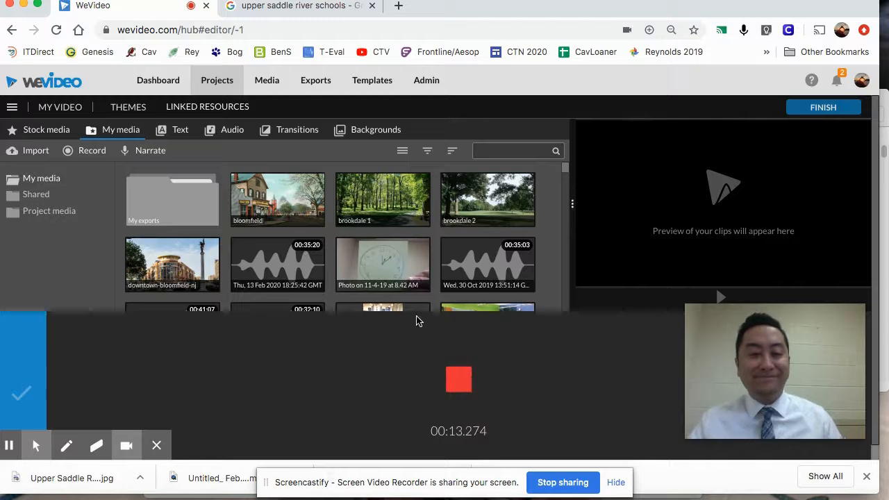
pyautogui.click(466, 384)
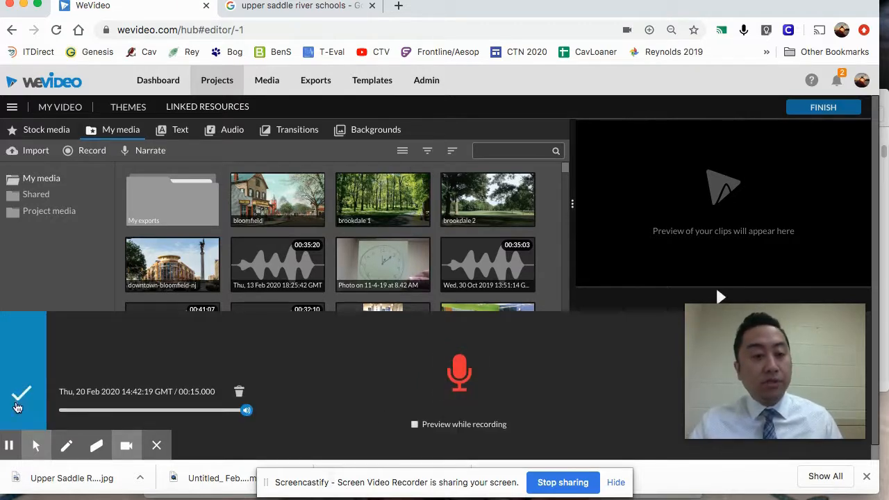
pyautogui.click(17, 398)
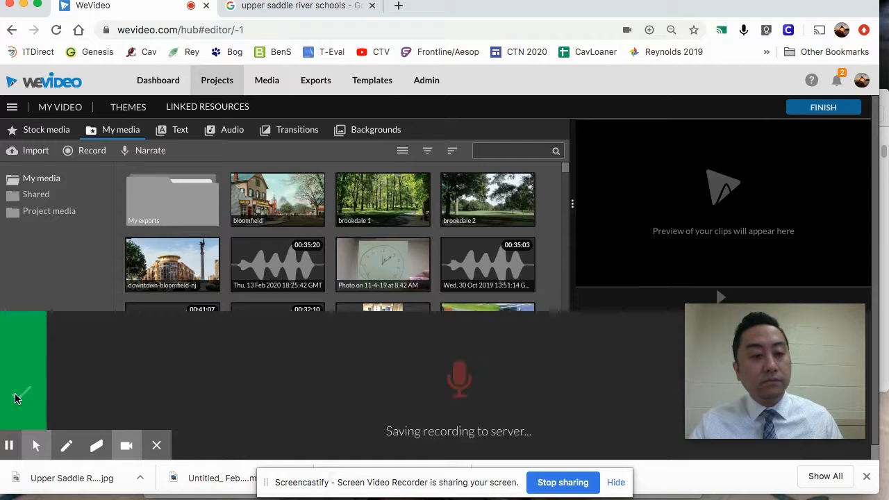
pyautogui.moveTo(127, 448)
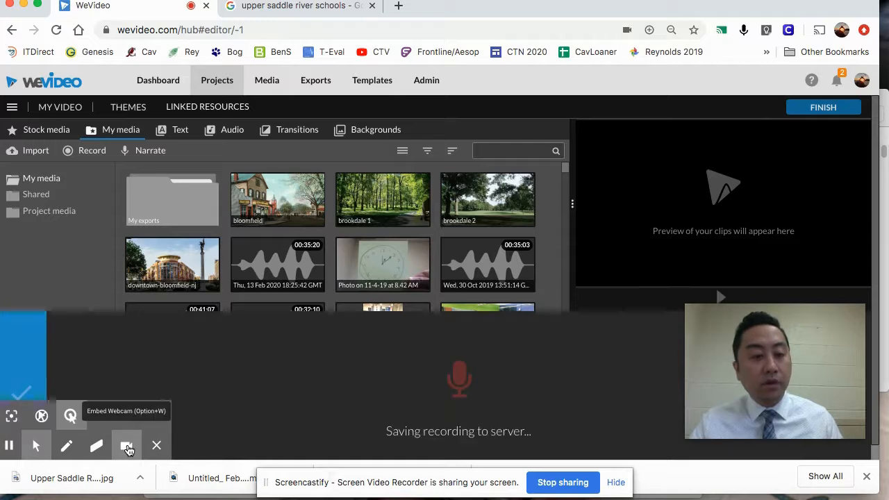
pyautogui.click(126, 450)
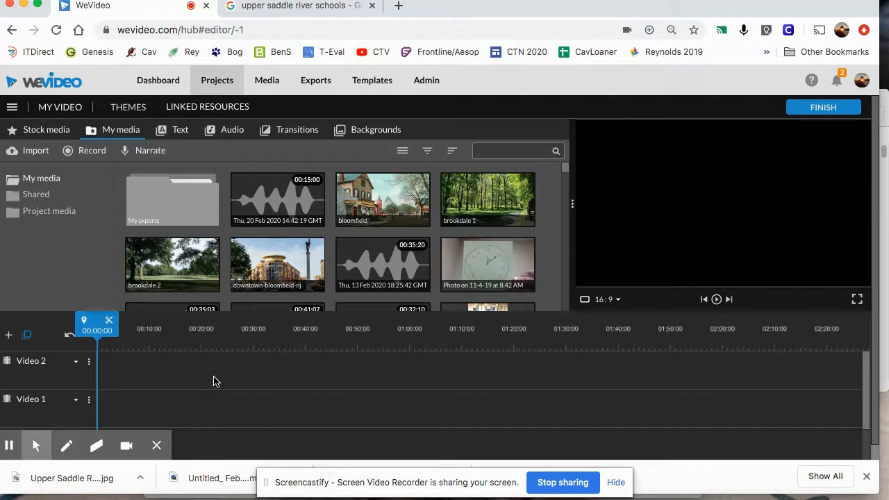
# Step: Examine the timeline's video, audio and voiceover tracks to locate the newly recorded narration clip
pyautogui.scroll(-1, 209, 379)
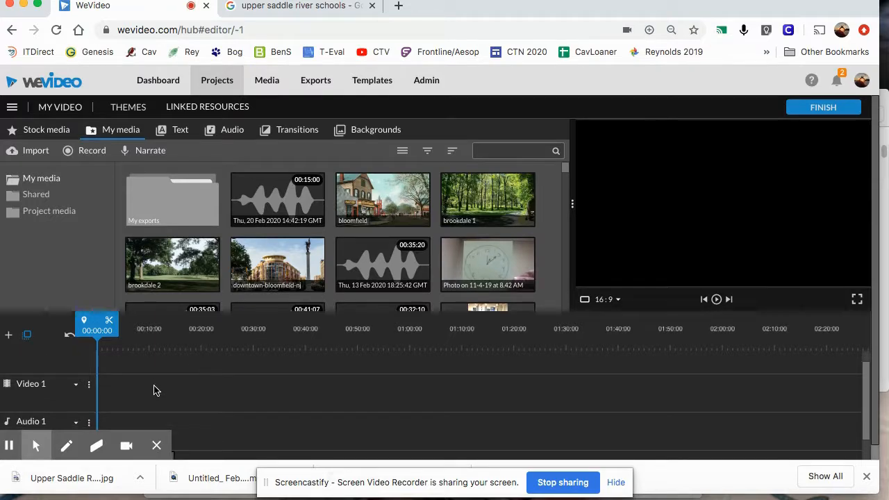
pyautogui.scroll(-1, 154, 392)
pyautogui.scroll(-1, 154, 394)
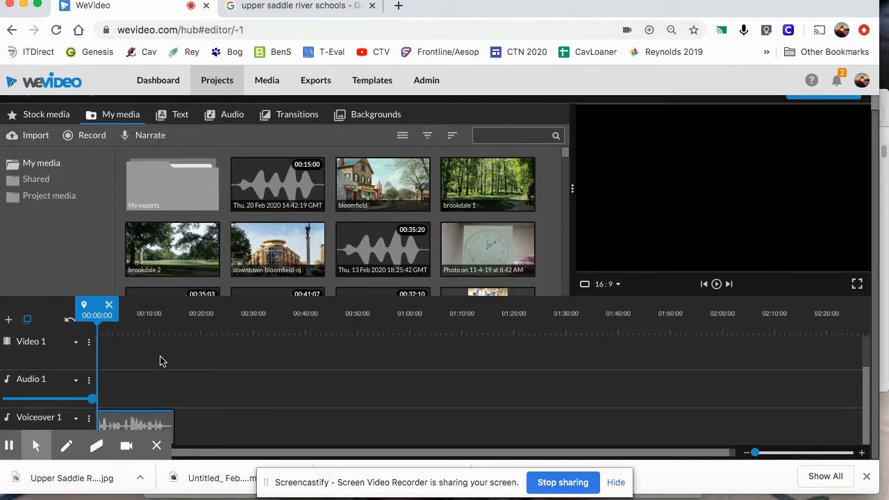
pyautogui.scroll(3, 135, 402)
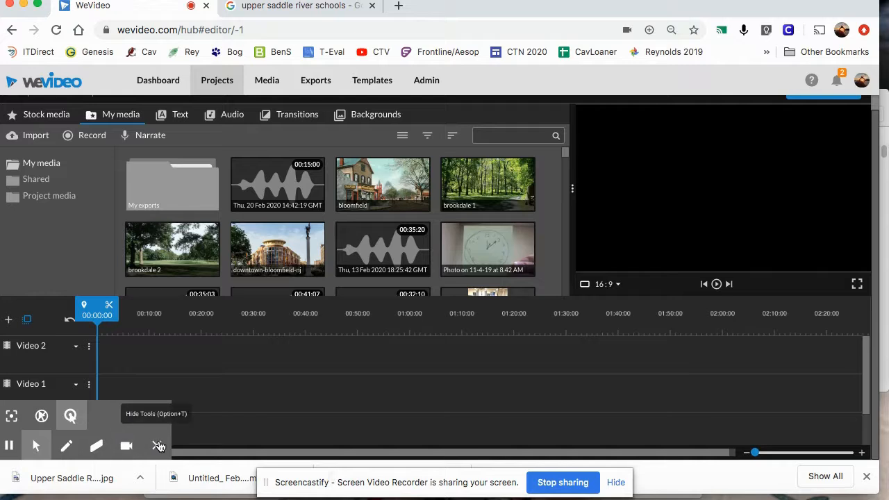
pyautogui.click(159, 445)
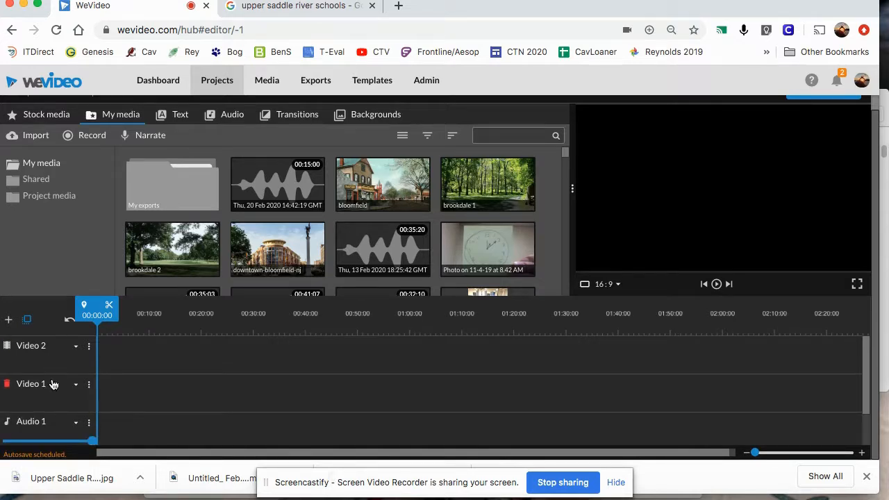
pyautogui.scroll(-2, 134, 411)
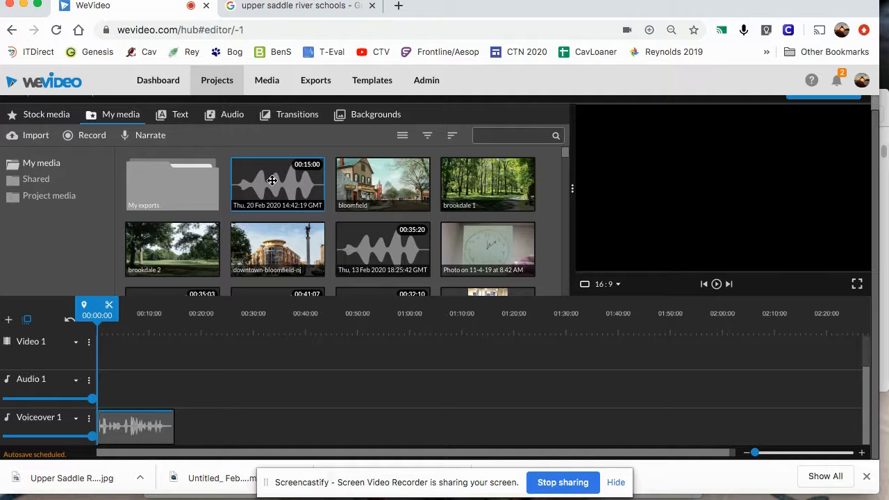
# Step: Move the narration clip from the Voiceover 1 track to the start of the Audio 1 track
pyautogui.moveTo(261, 182)
pyautogui.mouseDown()
pyautogui.moveTo(287, 248)
pyautogui.moveTo(198, 412)
pyautogui.moveTo(208, 317)
pyautogui.moveTo(251, 193)
pyautogui.mouseUp()
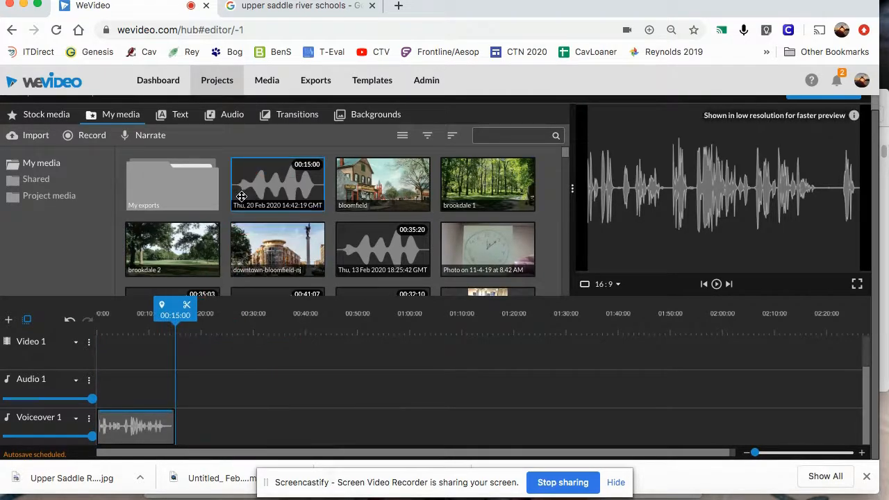
pyautogui.moveTo(146, 319); pyautogui.dragTo(118, 317)
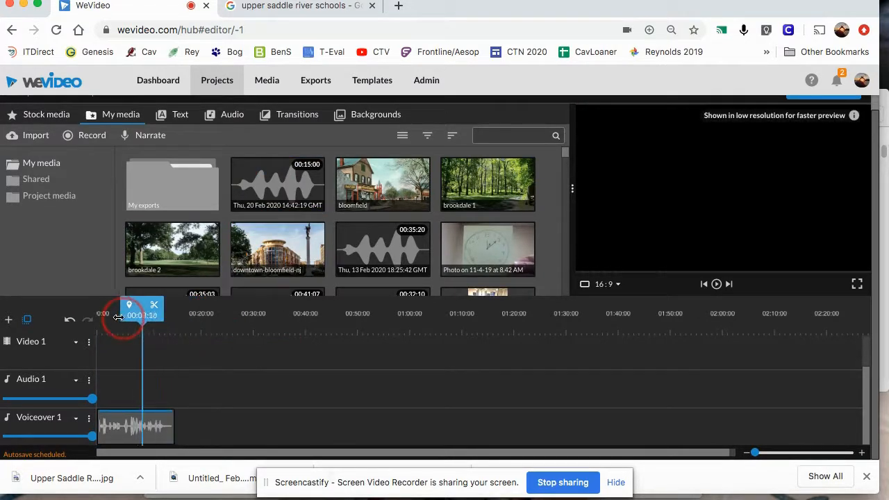
pyautogui.click(116, 427)
pyautogui.moveTo(138, 428); pyautogui.dragTo(134, 392)
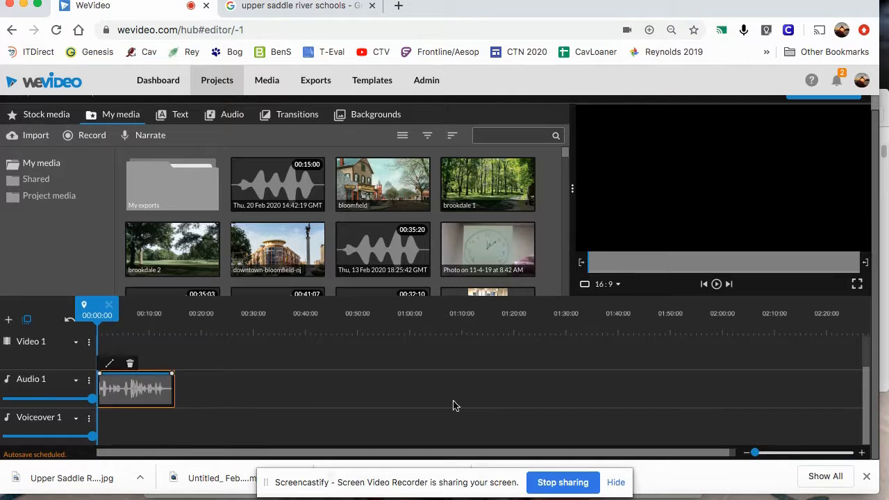
# Step: Place the playhead at 00:04:12 on the narration clip in Audio 1 and play it from there
pyautogui.click(862, 454)
pyautogui.click(862, 455)
pyautogui.click(863, 454)
pyautogui.click(862, 455)
pyautogui.click(862, 455)
pyautogui.click(862, 455)
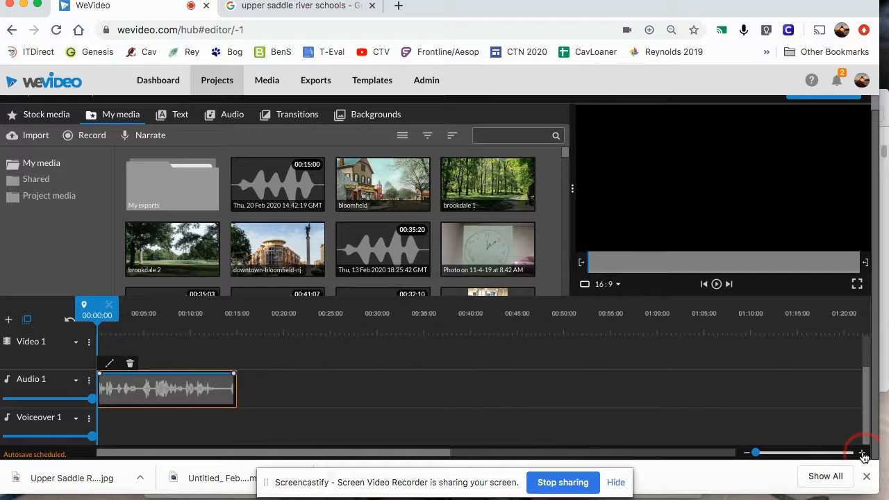
pyautogui.moveTo(756, 452); pyautogui.dragTo(757, 452)
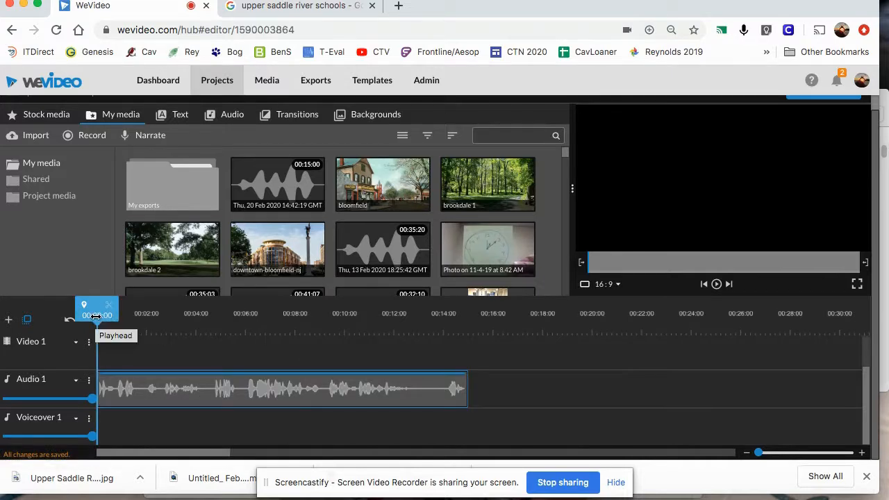
pyautogui.moveTo(96, 316); pyautogui.dragTo(207, 319)
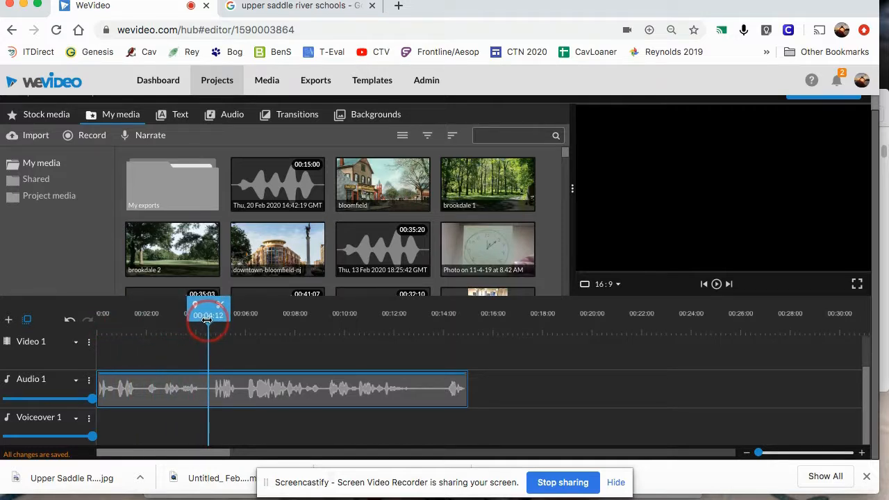
pyautogui.click(367, 406)
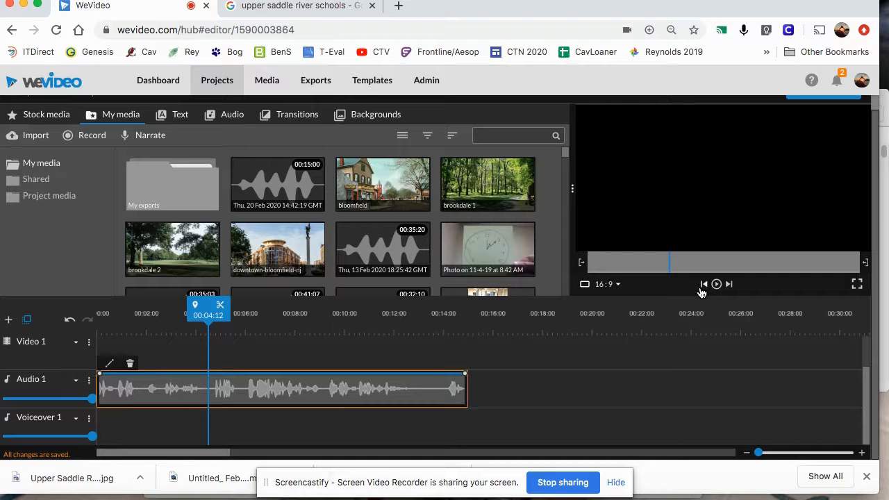
pyautogui.press('space')
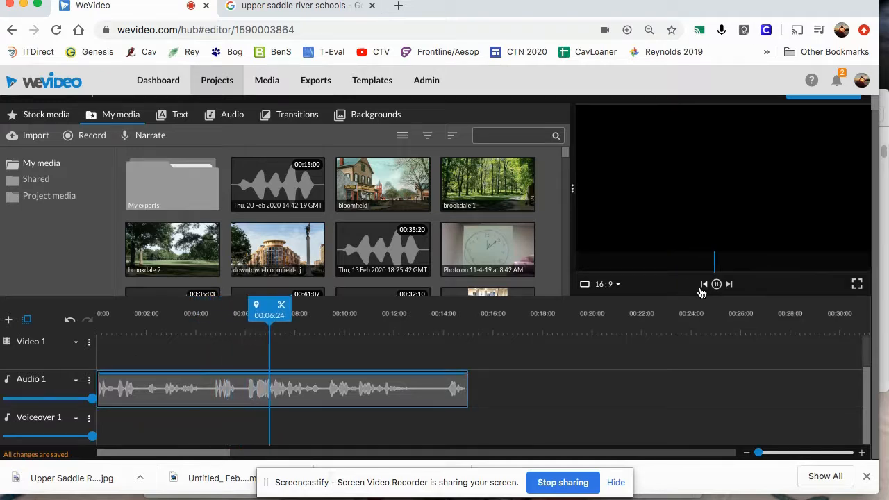
# Step: Split the narration clip in Audio 1 at 00:05:20, delete its first part, and play the remaining part
pyautogui.press('space')
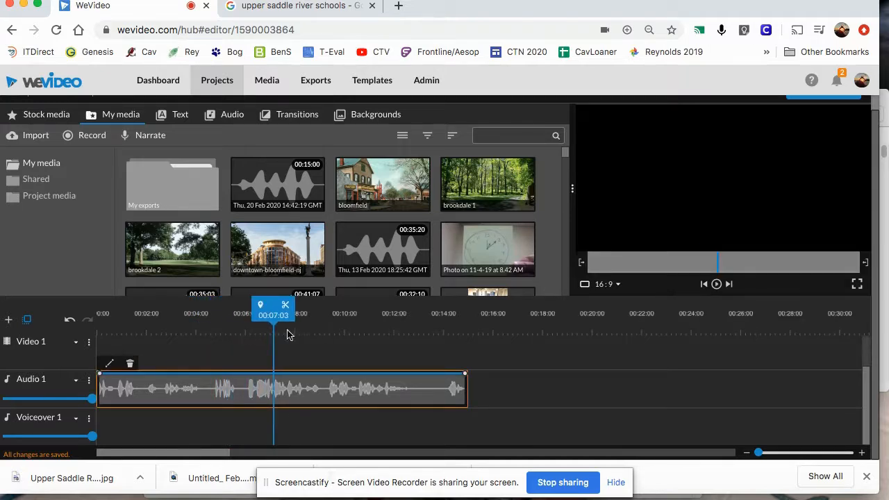
pyautogui.moveTo(273, 314); pyautogui.dragTo(243, 316)
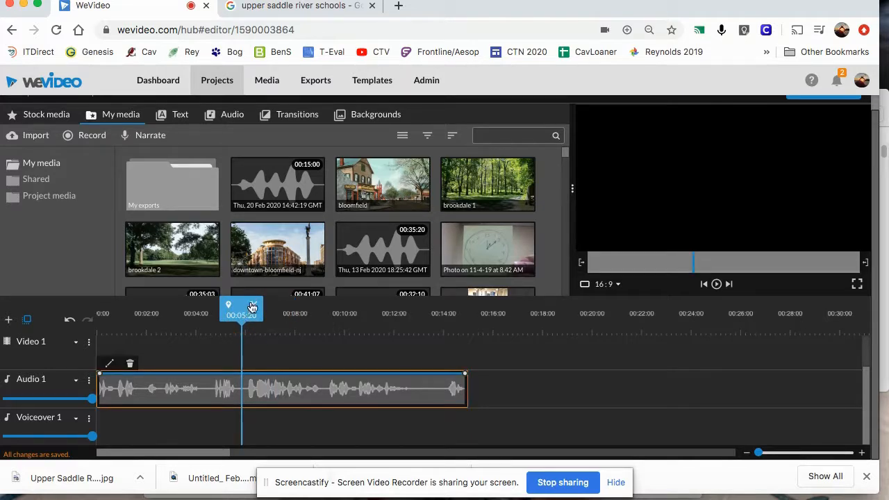
pyautogui.click(254, 307)
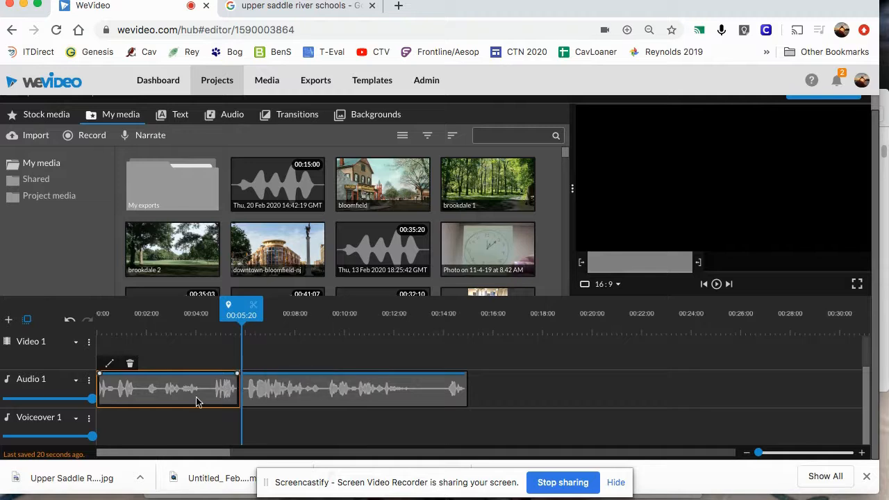
pyautogui.click(129, 365)
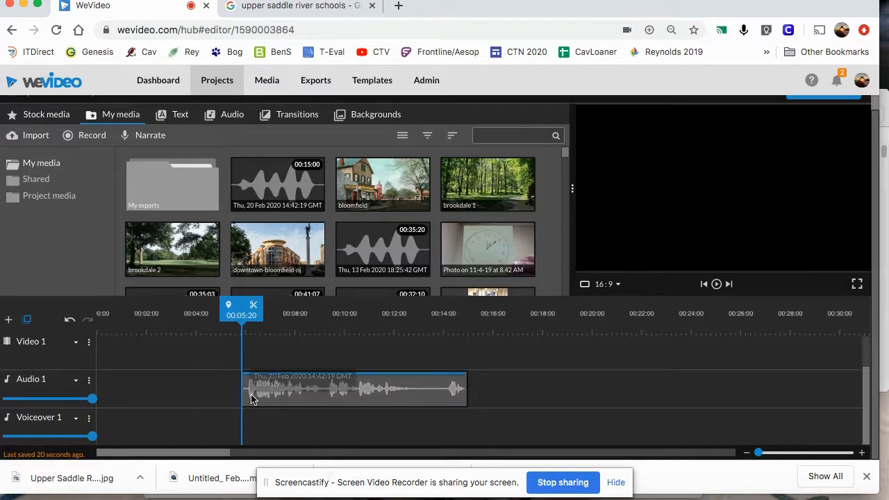
pyautogui.press('space')
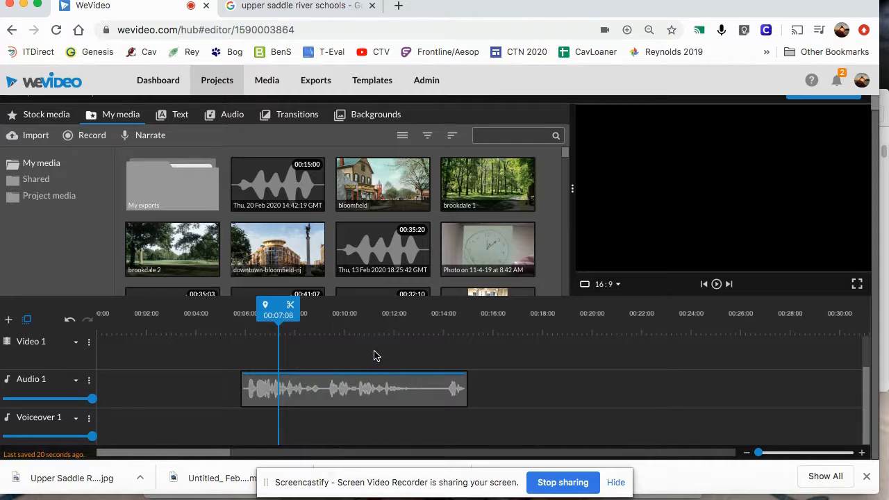
# Step: Undo the deletion and the split of the narration clip
pyautogui.click(69, 321)
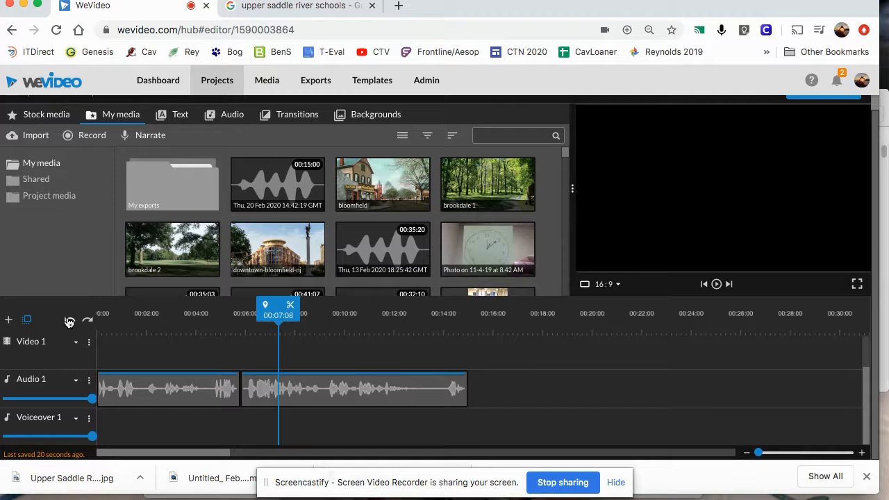
pyautogui.click(74, 320)
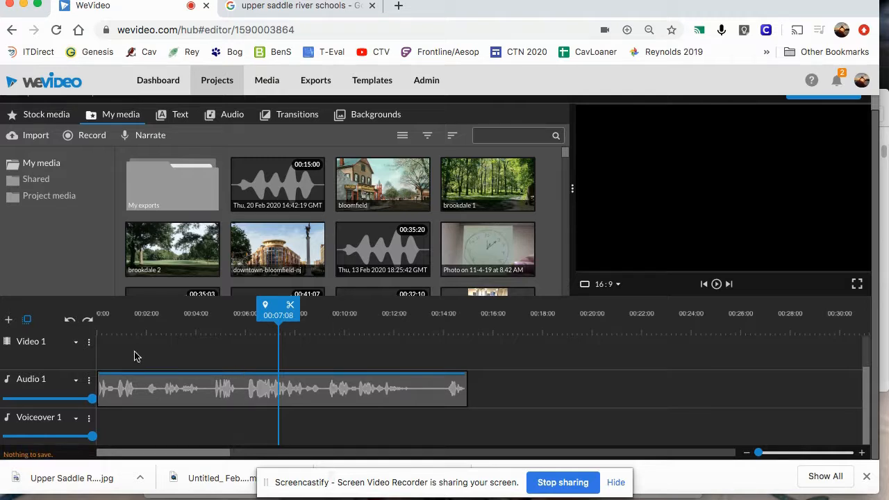
# Step: Trim the start of the narration clip to 00:06:07 and play the trimmed clip briefly
pyautogui.click(234, 407)
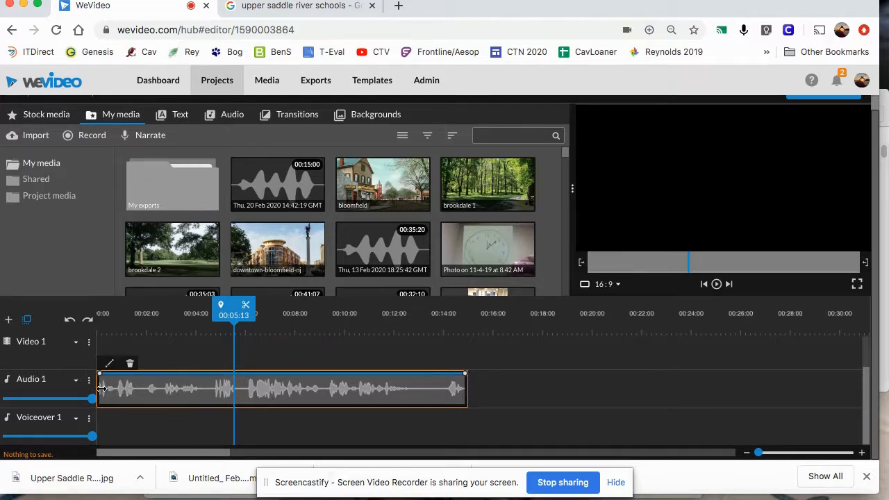
pyautogui.moveTo(101, 389); pyautogui.dragTo(254, 390)
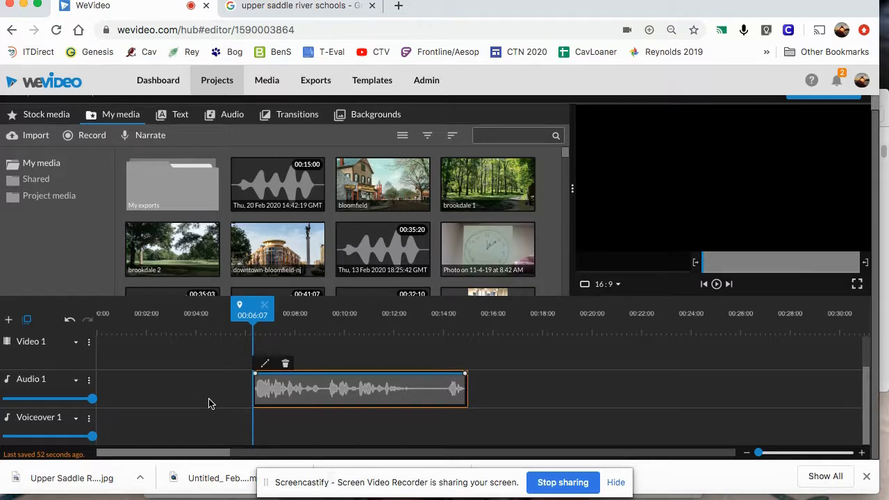
pyautogui.press('space')
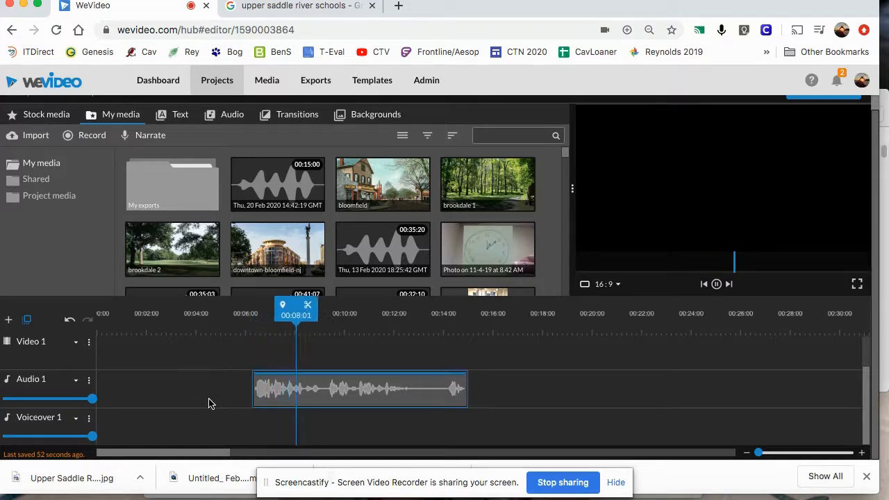
pyautogui.press('space')
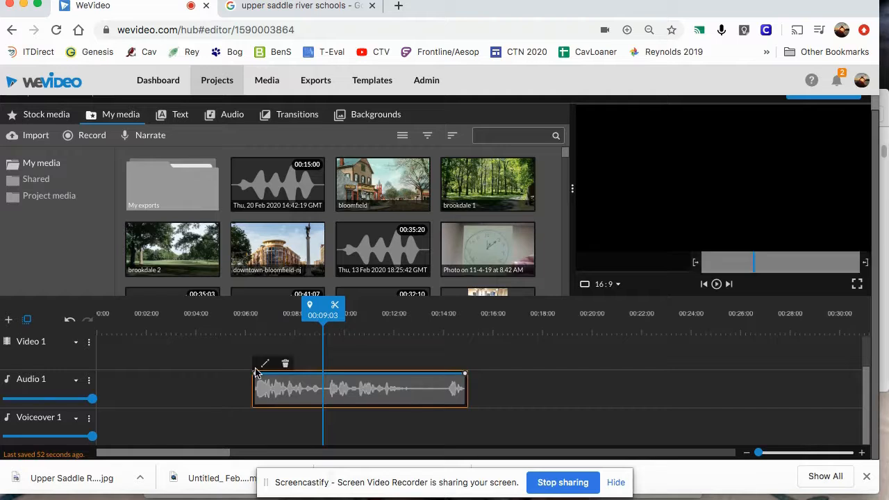
# Step: Move the trimmed narration clip earlier to 00:02:01 on Audio 1 and play the timeline from 00:00:00
pyautogui.moveTo(359, 386); pyautogui.dragTo(254, 386)
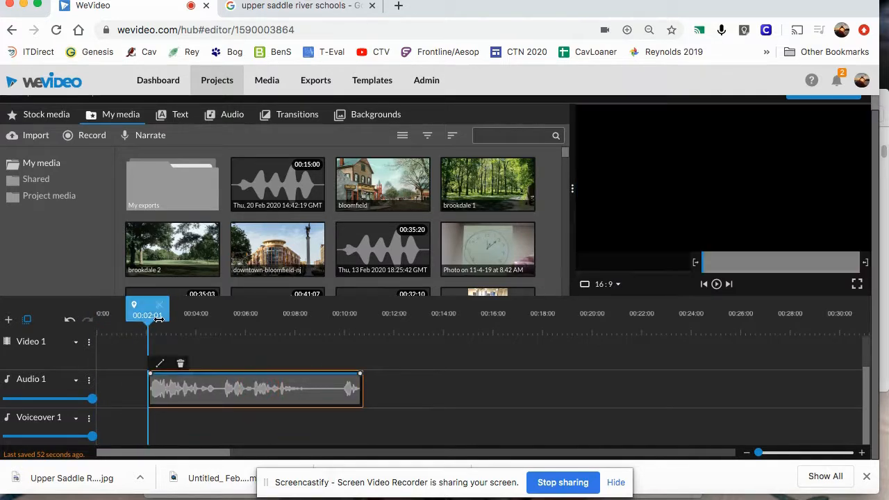
pyautogui.moveTo(154, 316); pyautogui.dragTo(75, 331)
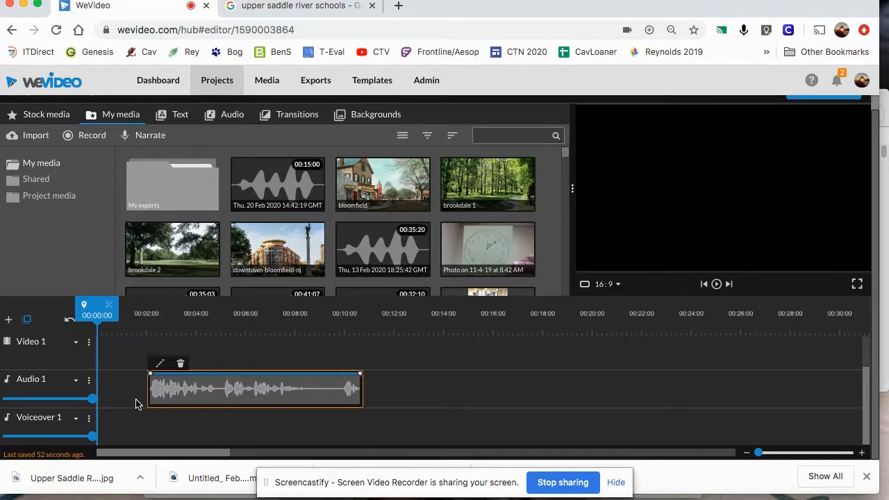
pyautogui.press('space')
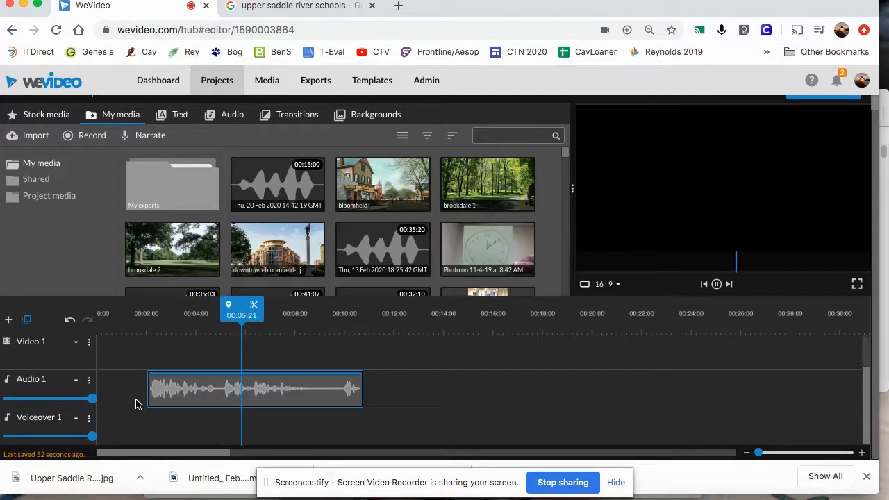
pyautogui.press('space')
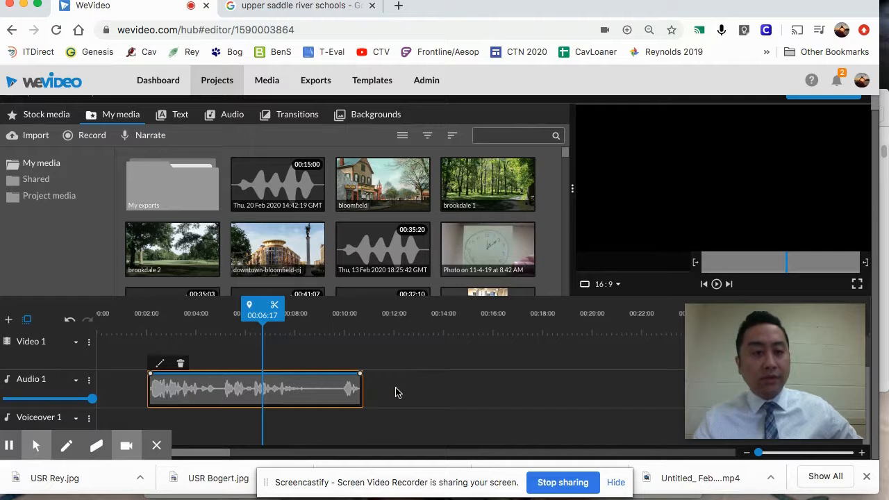
# Step: Switch to the Google image search for upper saddle river schools, filter it to Large images, and browse them
pyautogui.click(282, 7)
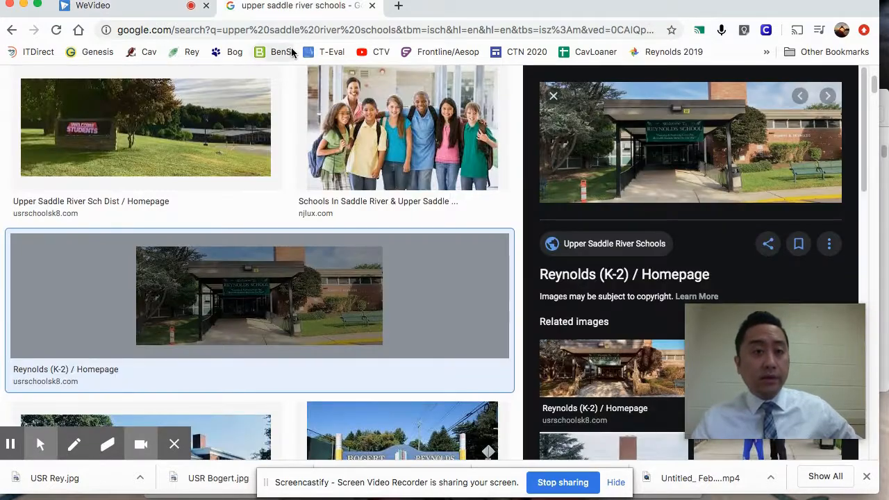
pyautogui.scroll(3, 297, 139)
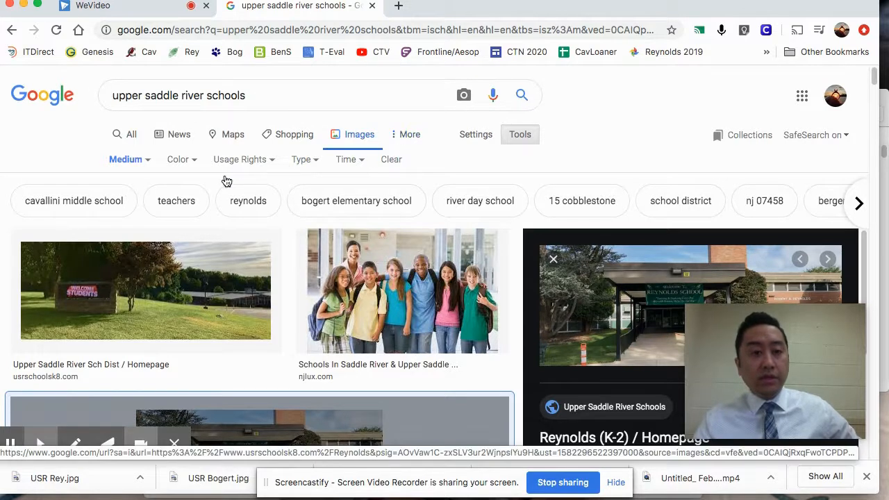
pyautogui.click(143, 161)
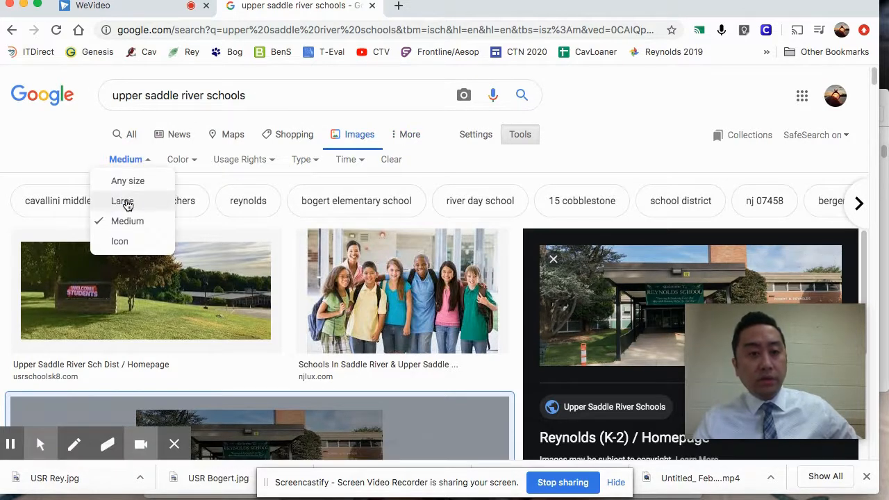
pyautogui.click(133, 202)
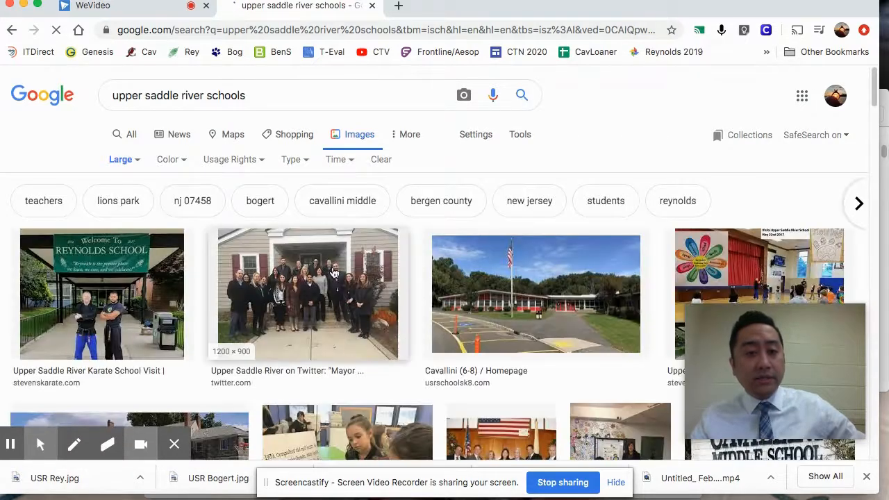
pyautogui.scroll(-4, 333, 273)
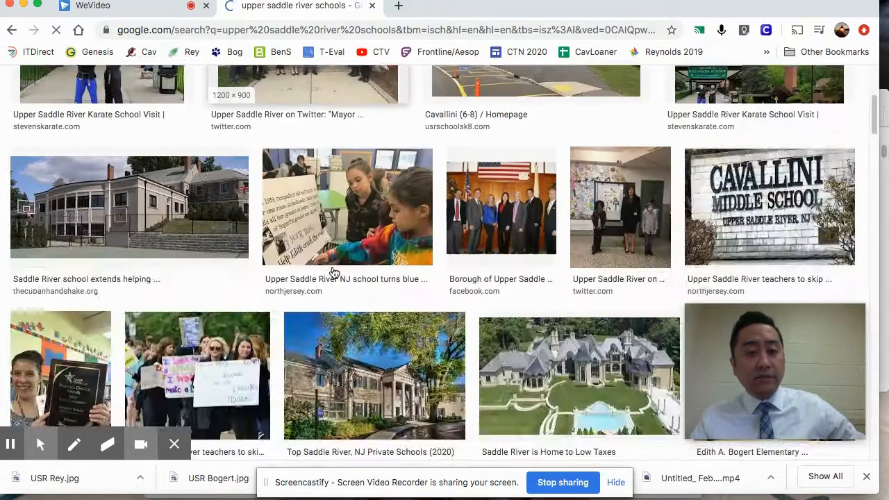
# Step: Return to the WeVideo editor and shift the narration clip to start at 00:01:24 on Audio 1
pyautogui.click(108, 9)
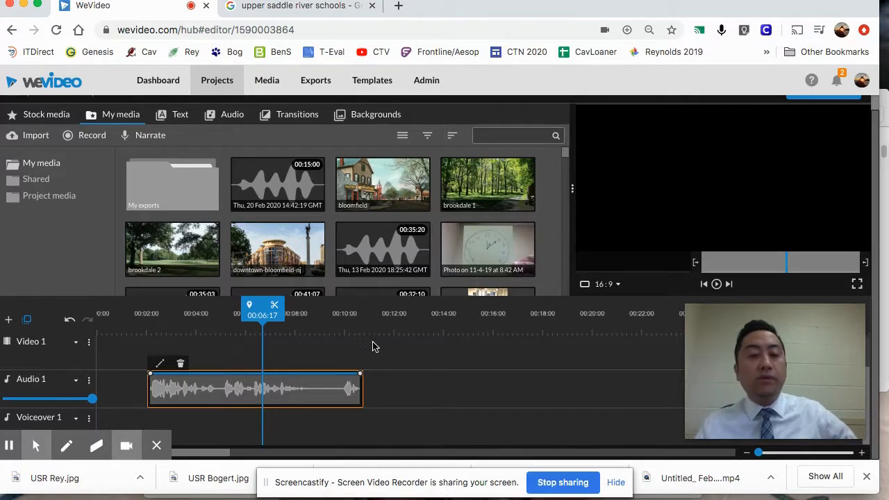
pyautogui.moveTo(311, 378)
pyautogui.mouseDown()
pyautogui.moveTo(340, 378)
pyautogui.moveTo(298, 384)
pyautogui.moveTo(314, 383)
pyautogui.mouseUp()
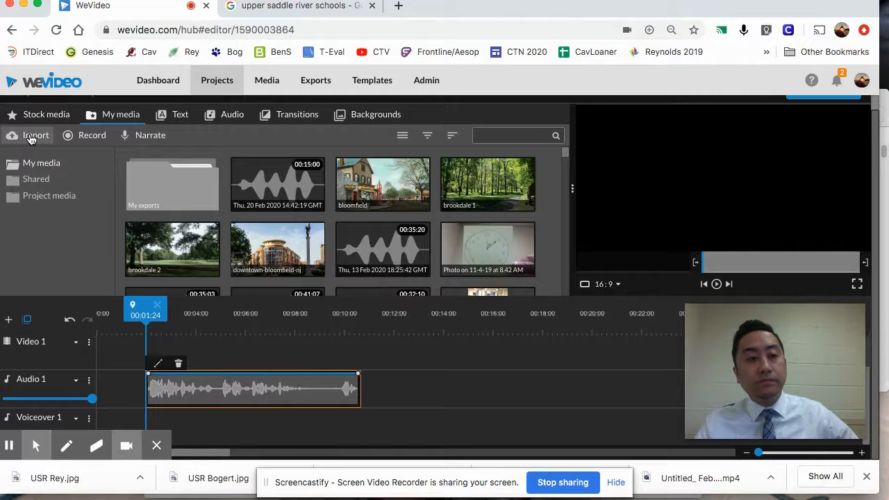
# Step: Import USR Bogert.jpg, USR Cavallini.jpg and USR Reynolds.jpg from the Downloads folder into My media
pyautogui.click(32, 136)
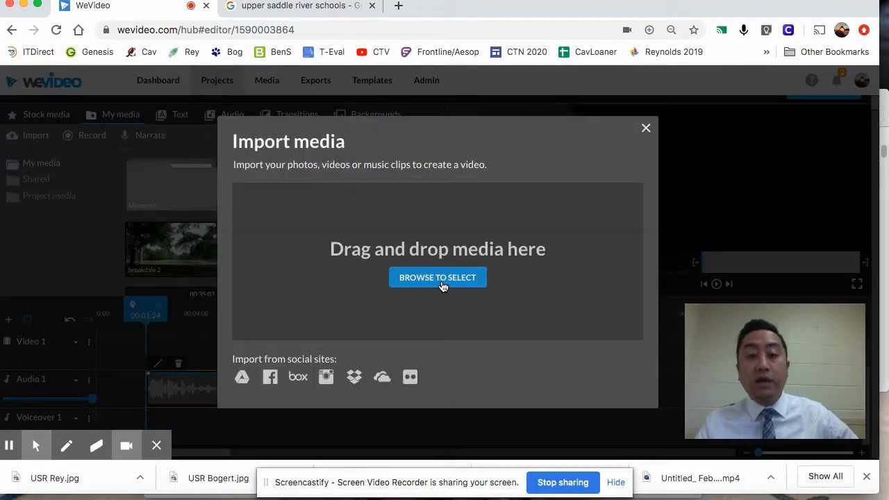
pyautogui.click(437, 278)
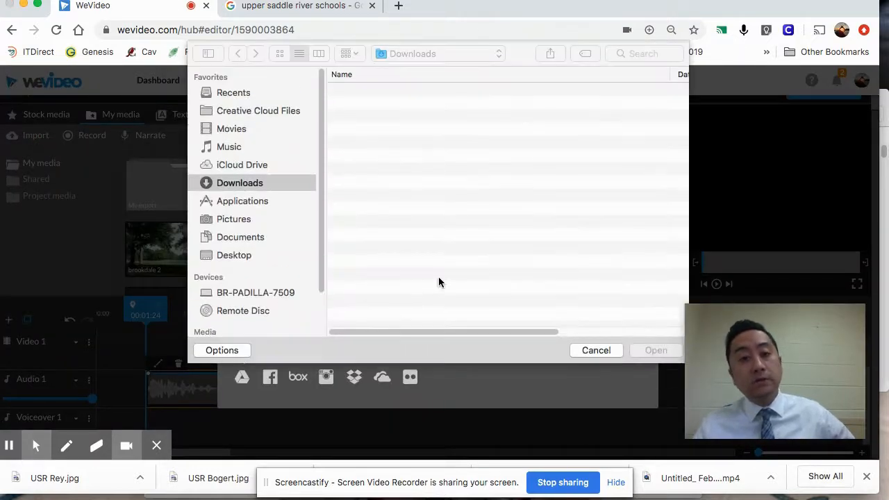
pyautogui.click(413, 92)
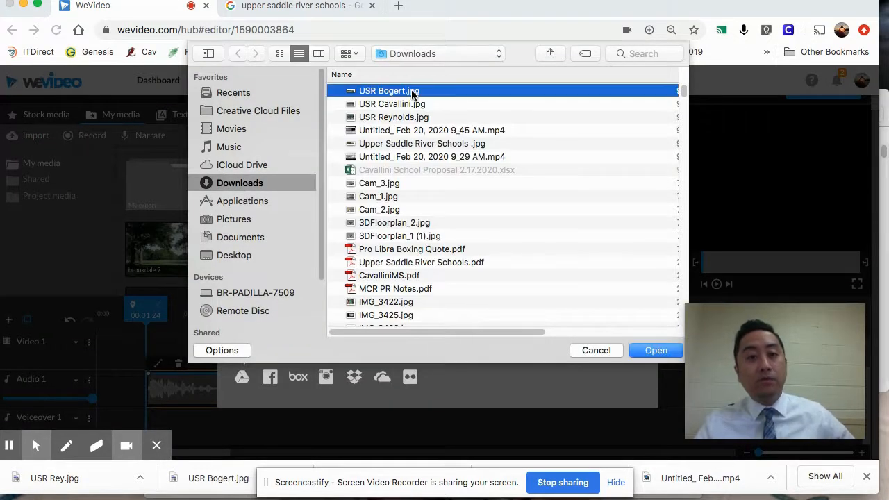
pyautogui.hotkey('shift', 'Down')
pyautogui.hotkey('shift', 'Down')
pyautogui.press('Return')
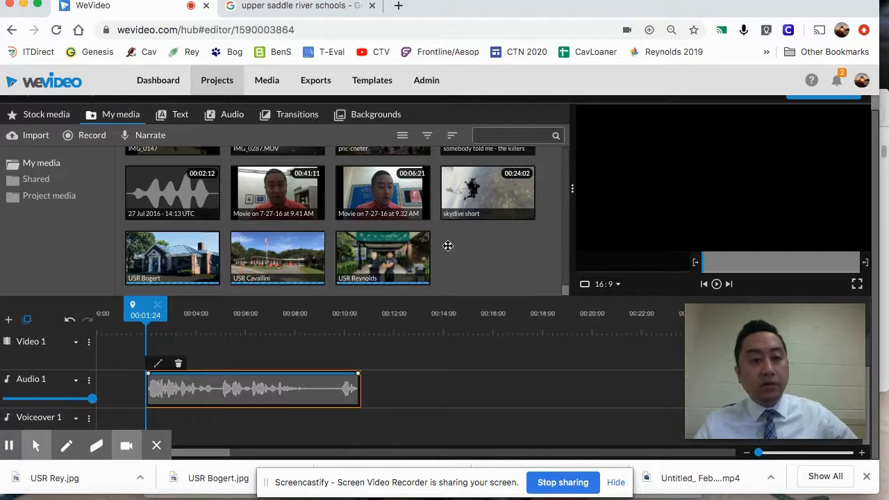
# Step: Find the image's starting point by playing the narration, and place the USR Reynolds image on Video 1 at 00:04:22
pyautogui.click(252, 360)
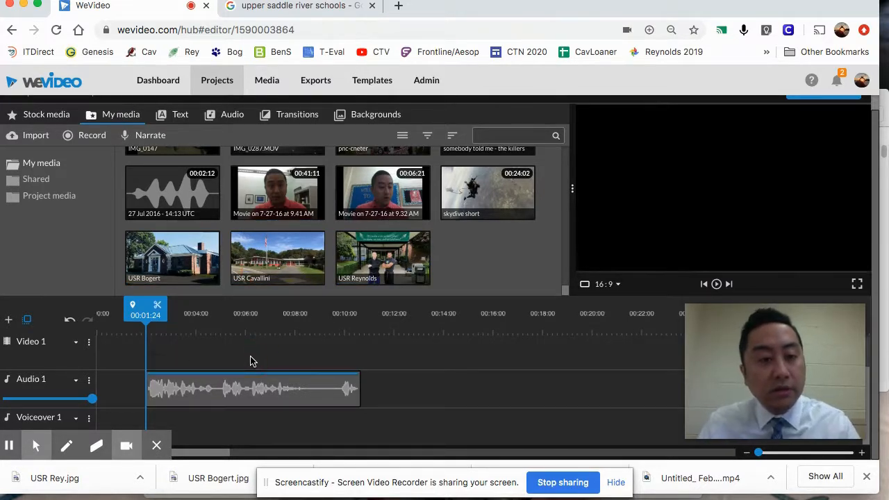
pyautogui.click(208, 318)
pyautogui.press('space')
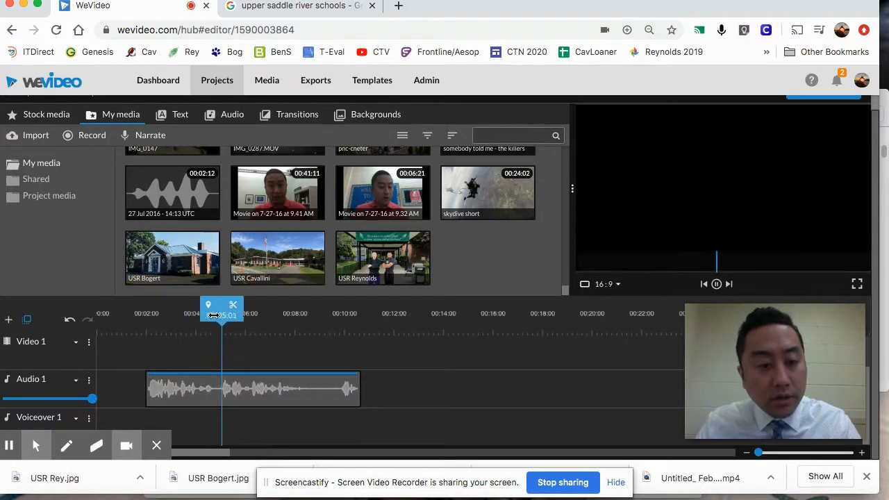
pyautogui.moveTo(227, 315); pyautogui.dragTo(215, 315)
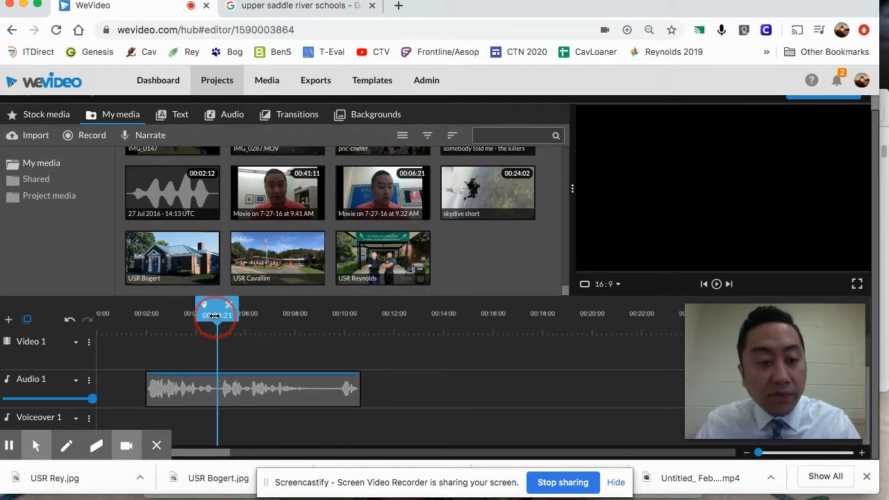
pyautogui.click(375, 255)
pyautogui.moveTo(375, 256); pyautogui.dragTo(237, 359)
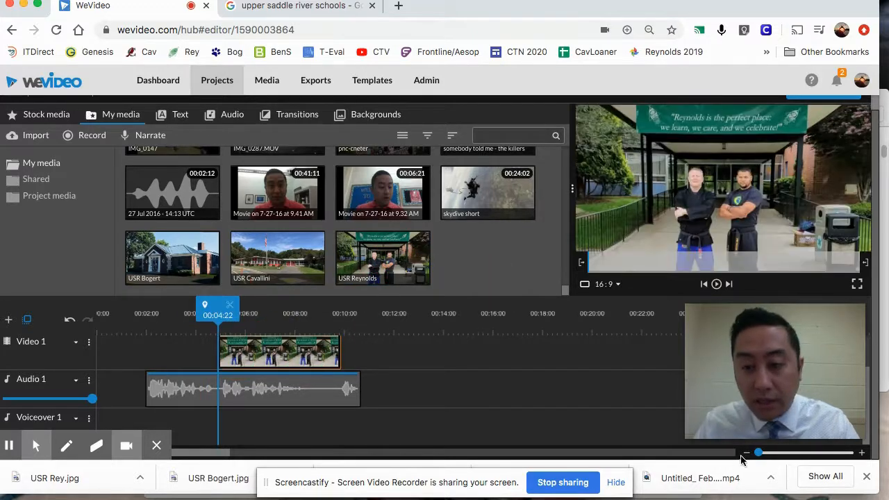
# Step: Play the timeline from 00:03:17 into the USR Reynolds image to check its timing against the narration
pyautogui.click(861, 452)
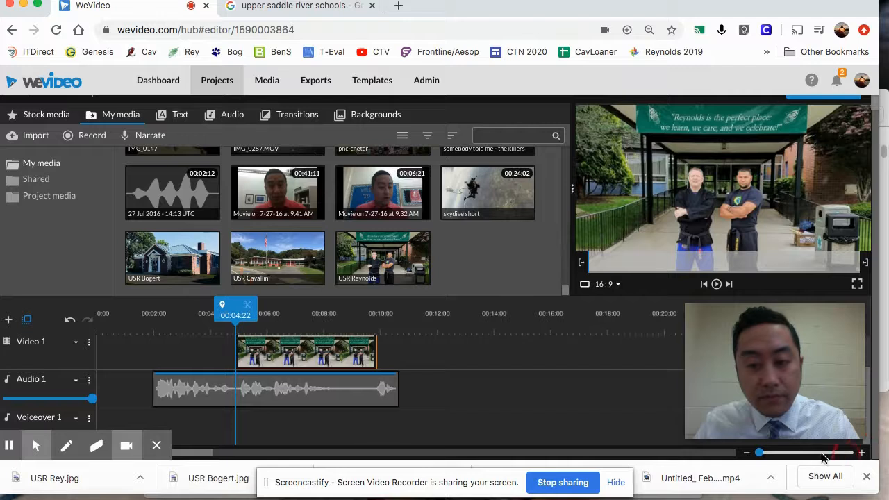
pyautogui.click(763, 452)
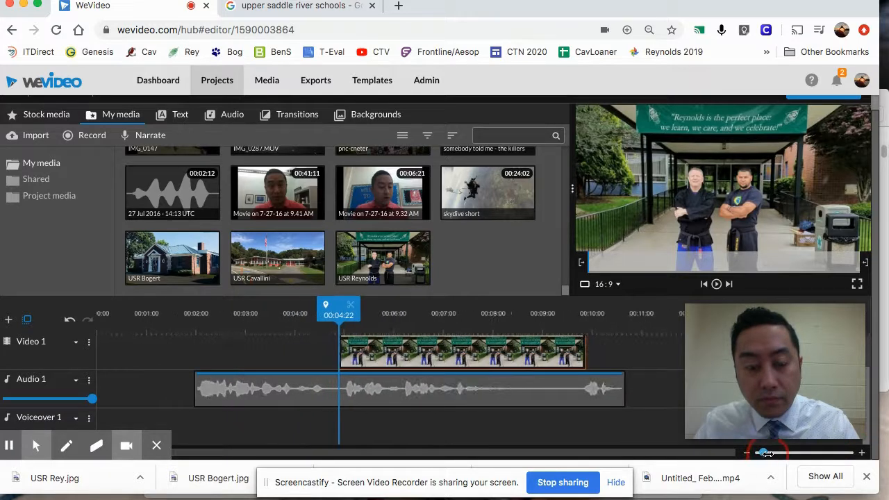
pyautogui.click(293, 313)
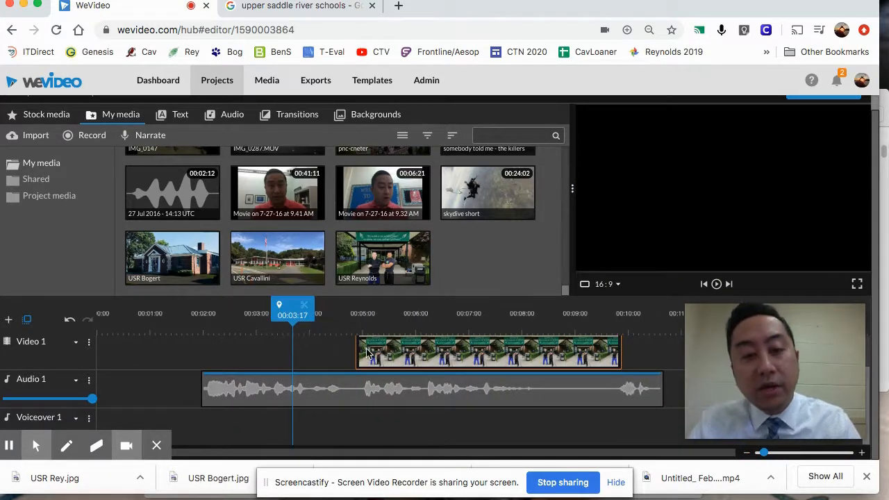
pyautogui.press('space')
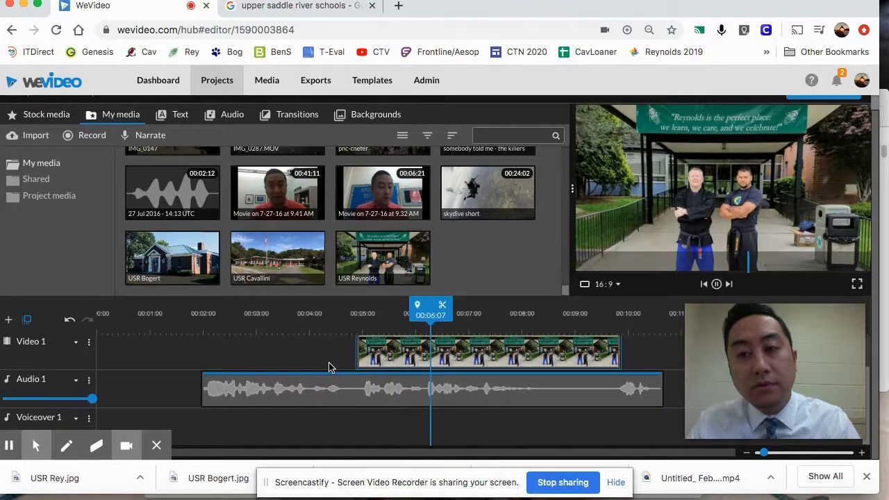
pyautogui.press('space')
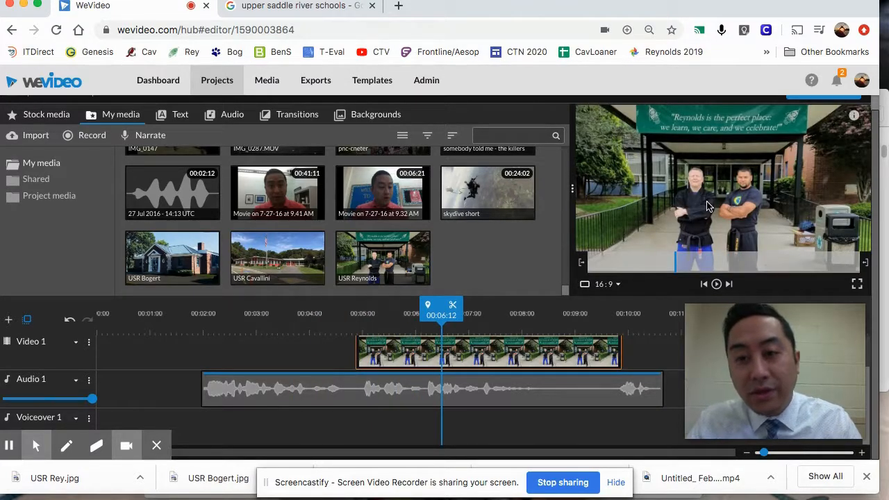
# Step: Replay the narration from 00:04:13, split it at 00:05:21, and move the second part to start at 00:06:11 on Audio 1
pyautogui.click(442, 315)
pyautogui.moveTo(442, 315)
pyautogui.mouseDown()
pyautogui.moveTo(369, 319)
pyautogui.moveTo(340, 332)
pyautogui.mouseUp()
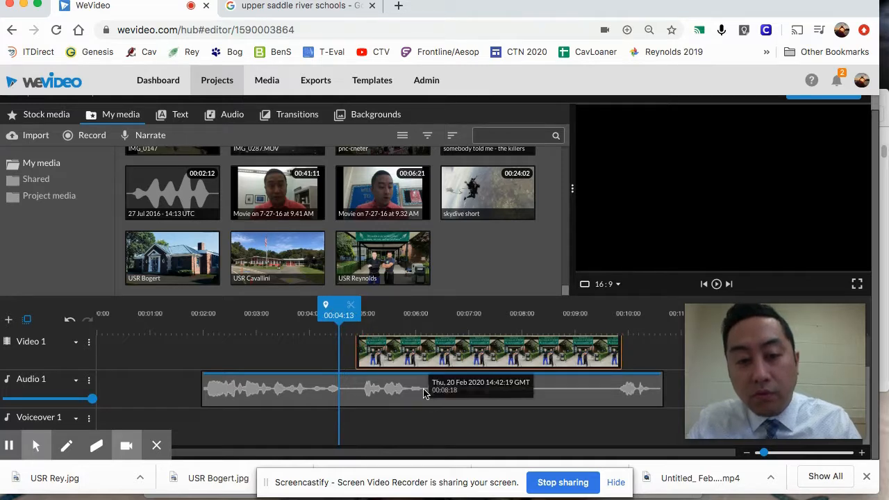
pyautogui.press('space')
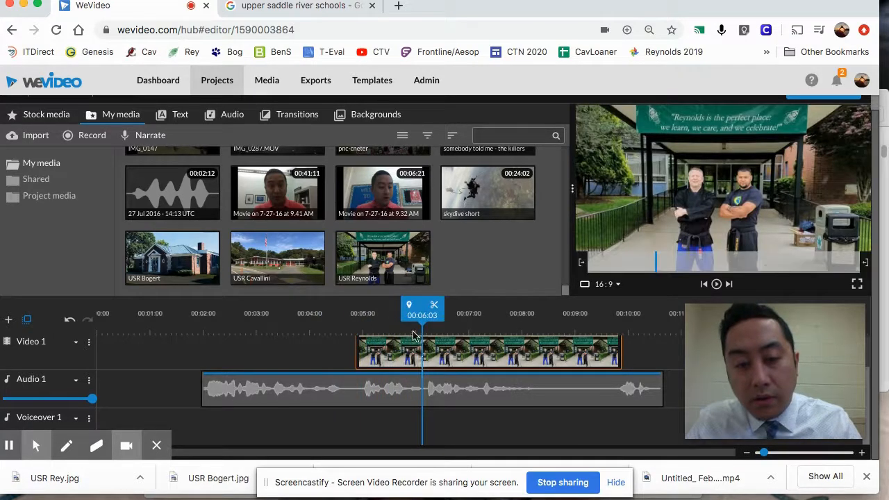
pyautogui.moveTo(421, 318); pyautogui.dragTo(409, 326)
pyautogui.click(410, 407)
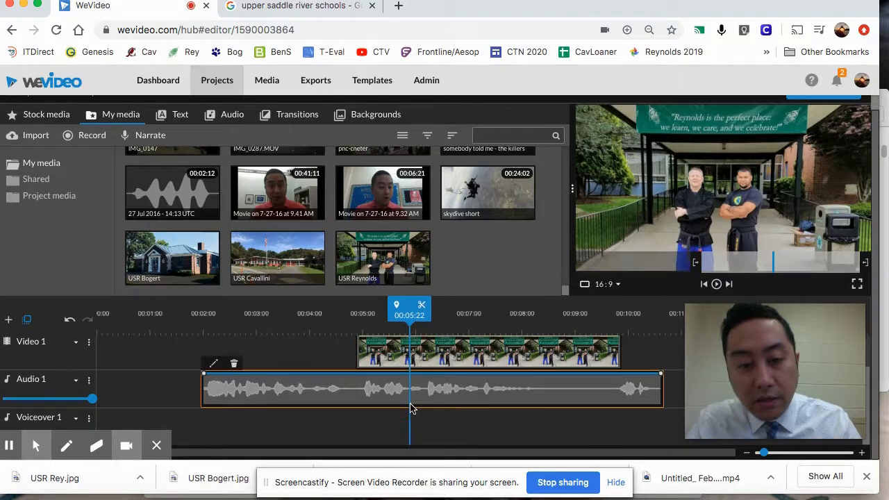
pyautogui.click(408, 311)
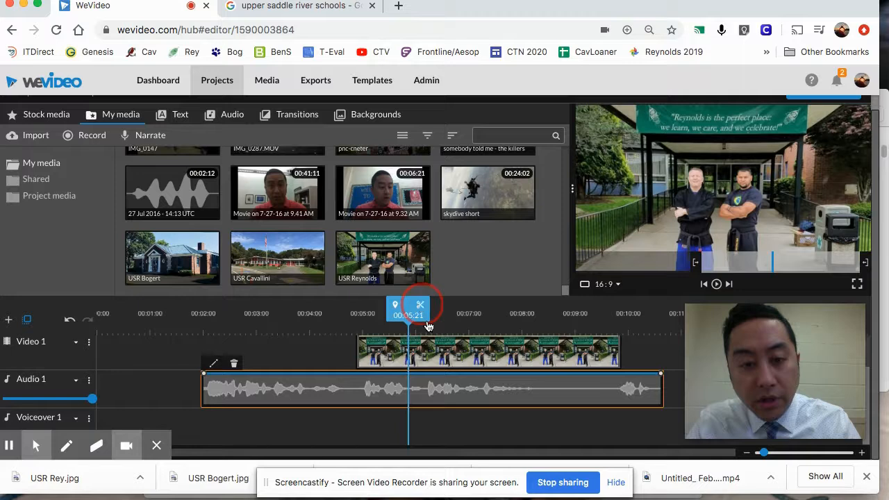
pyautogui.moveTo(431, 382); pyautogui.dragTo(455, 381)
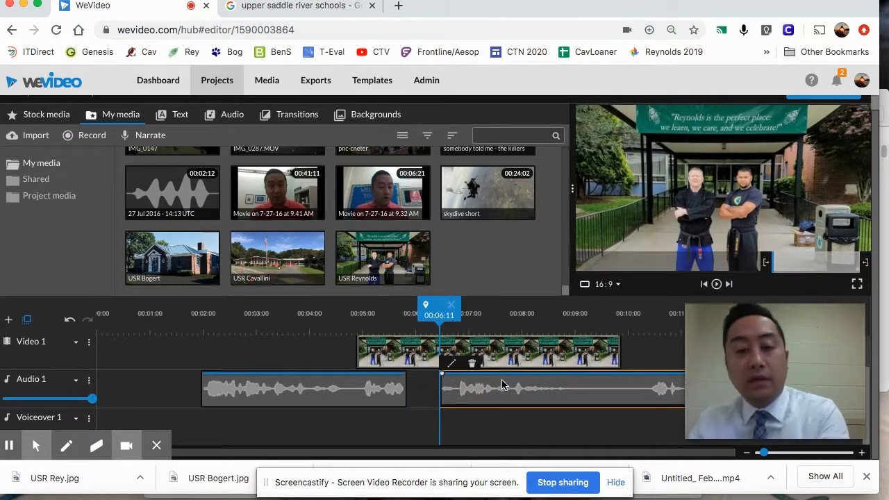
# Step: Shorten the USR Reynolds image to end at 00:06:11 and place the USR Bogert image directly after it on Video 1
pyautogui.click(527, 361)
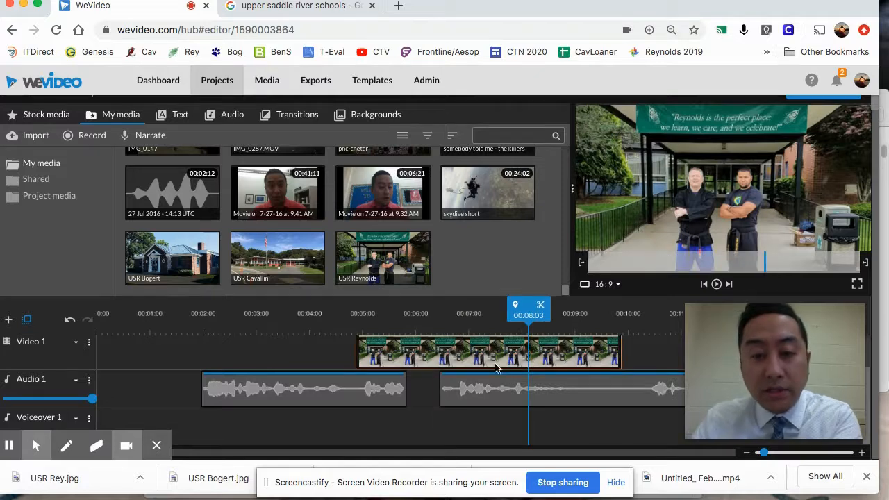
pyautogui.scroll(1, 495, 370)
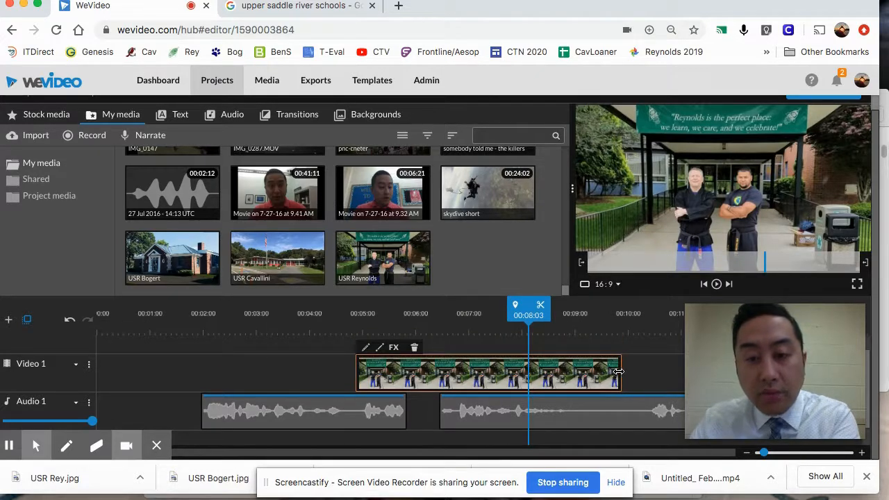
pyautogui.moveTo(618, 372); pyautogui.dragTo(438, 379)
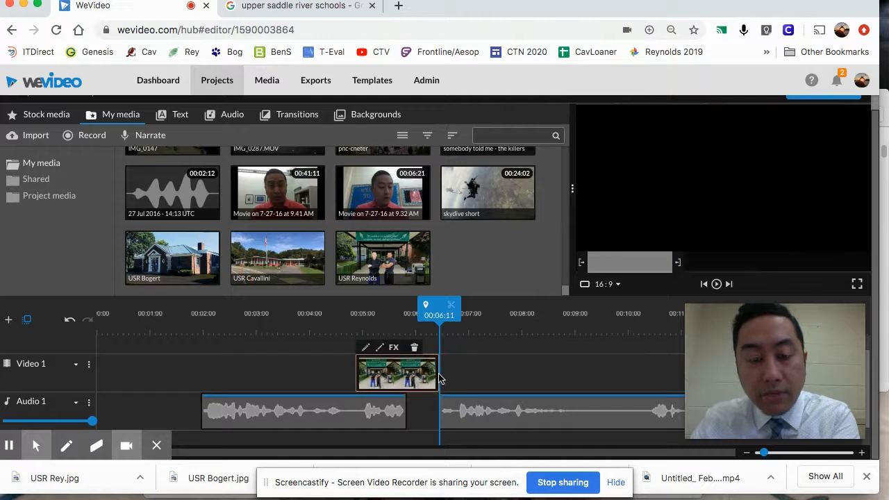
pyautogui.click(172, 260)
pyautogui.moveTo(167, 262); pyautogui.dragTo(458, 376)
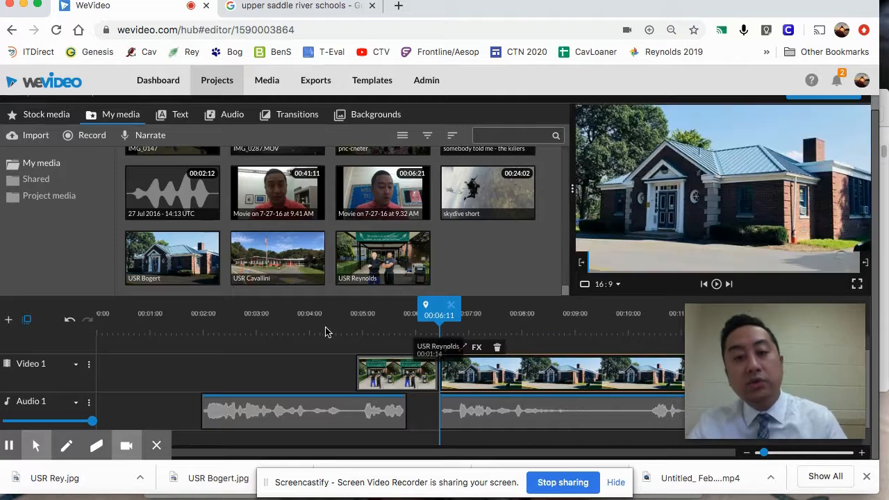
# Step: Play back the narration, split its second part at 00:06:18, and move the short leading fragment against the first part at 00:05:21
pyautogui.click(287, 323)
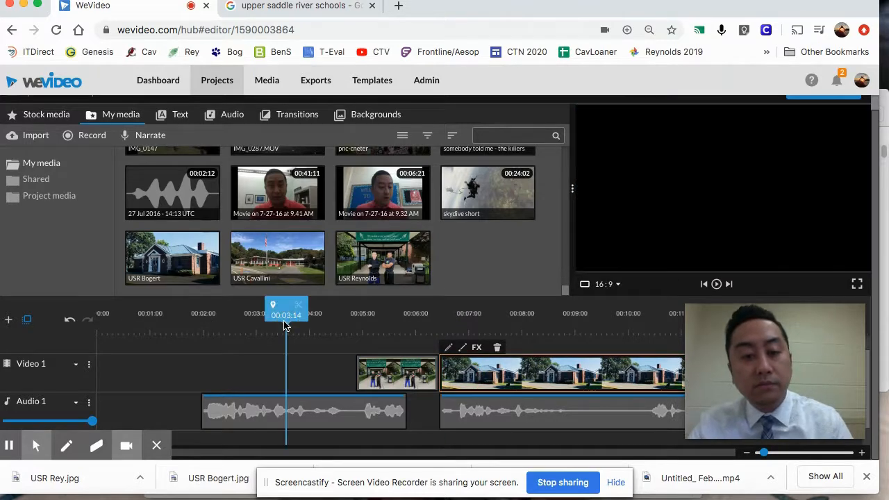
pyautogui.press('space')
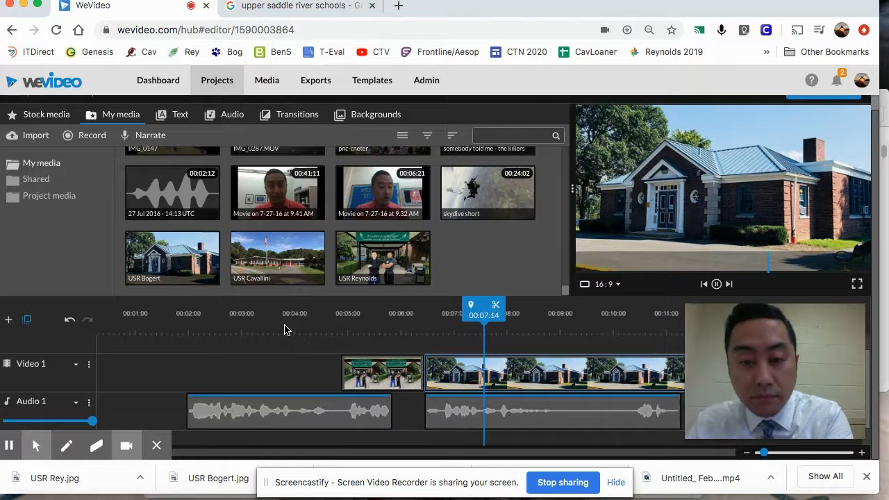
pyautogui.press('space')
pyautogui.moveTo(368, 318); pyautogui.dragTo(357, 313)
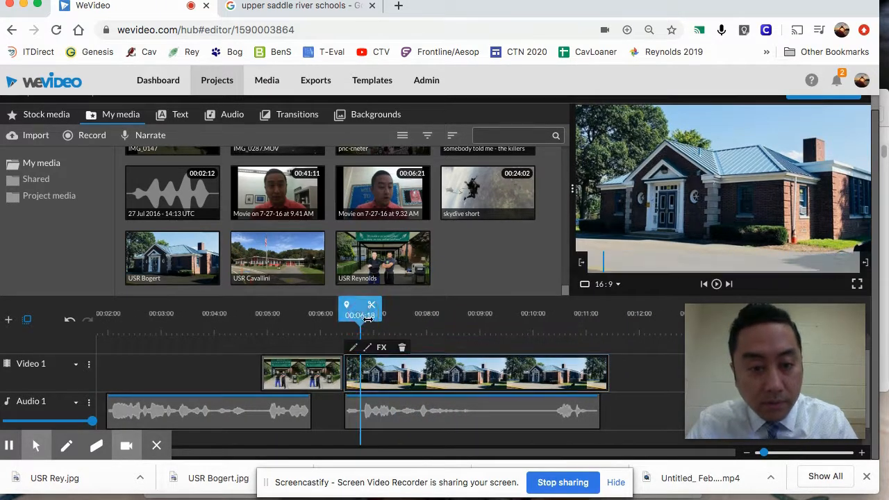
pyautogui.click(361, 408)
pyautogui.click(370, 305)
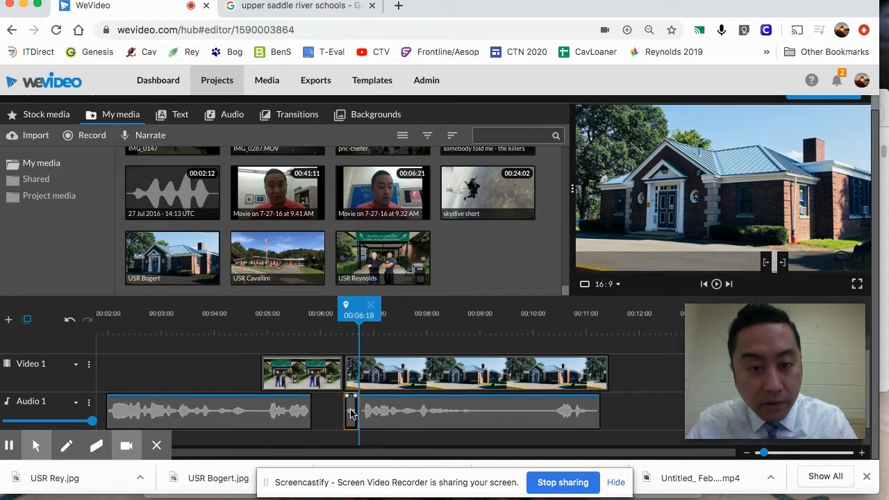
pyautogui.moveTo(350, 409); pyautogui.dragTo(316, 411)
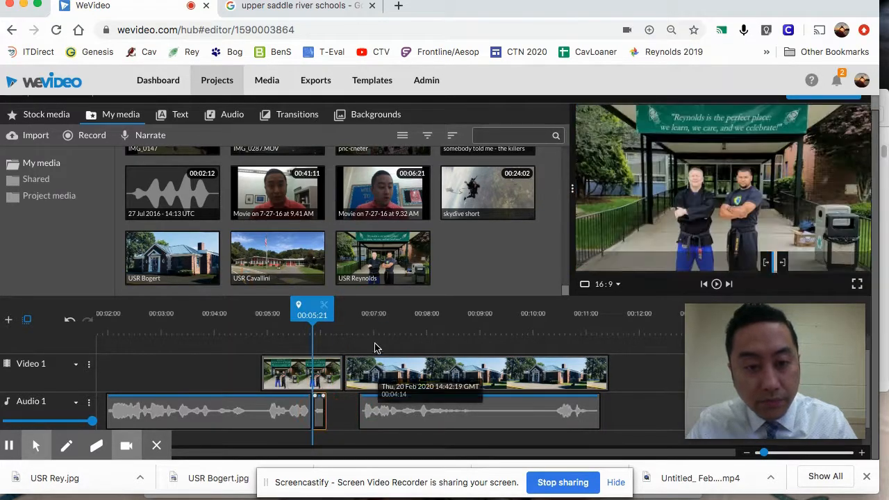
# Step: Split the last narration part at 00:07:12 and move the remainder to start at 00:08:00
pyautogui.click(363, 321)
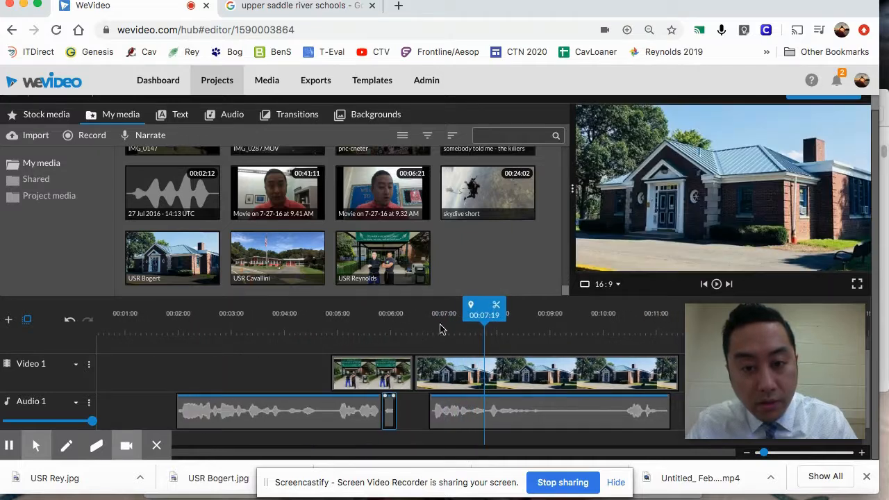
pyautogui.moveTo(487, 316); pyautogui.dragTo(475, 316)
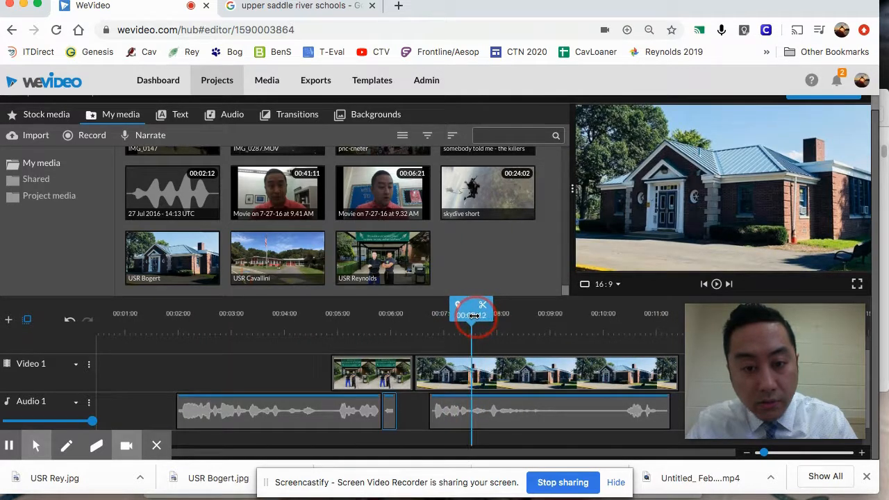
pyautogui.click(472, 409)
pyautogui.click(483, 305)
pyautogui.moveTo(493, 405); pyautogui.dragTo(518, 405)
# Step: Shorten the USR Bogert image to end at 00:08:00 and place the USR Cavallini image directly after it on Video 1
pyautogui.click(533, 375)
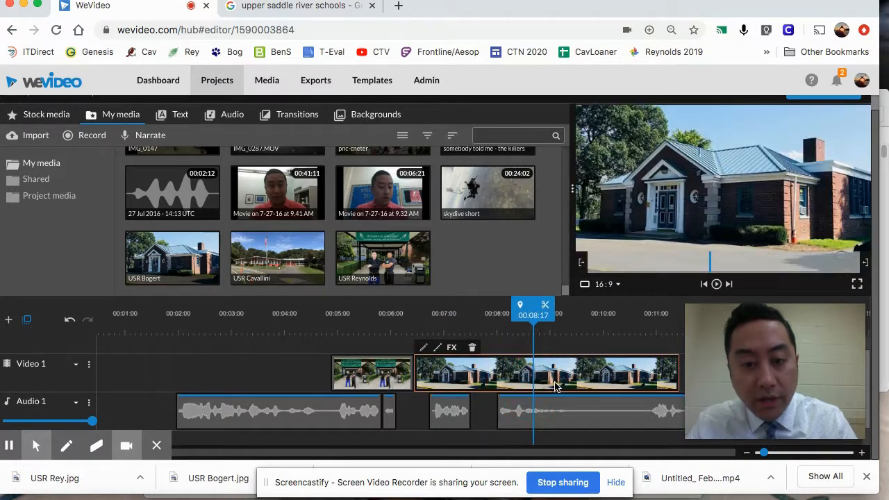
pyautogui.moveTo(673, 371); pyautogui.dragTo(496, 372)
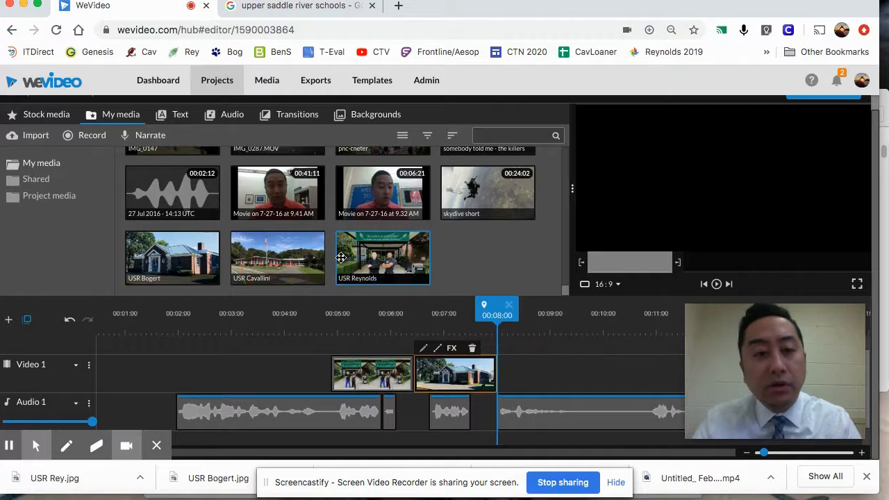
pyautogui.moveTo(283, 259); pyautogui.dragTo(509, 376)
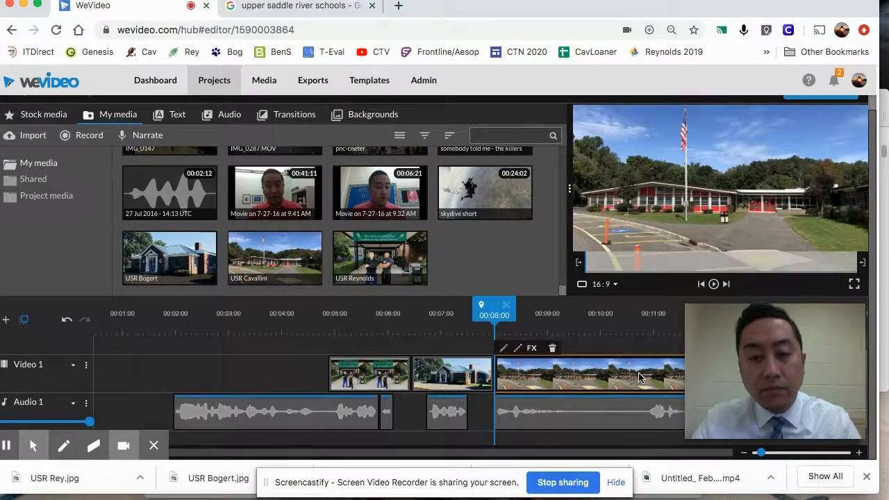
# Step: Play the sequence to check the image timing, and shorten the USR Cavallini image to end at about 00:09:14
pyautogui.click(273, 318)
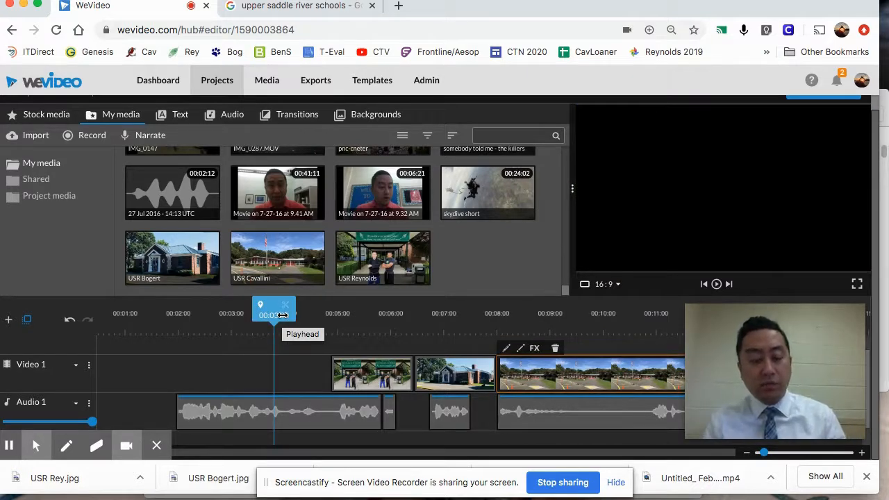
pyautogui.press('space')
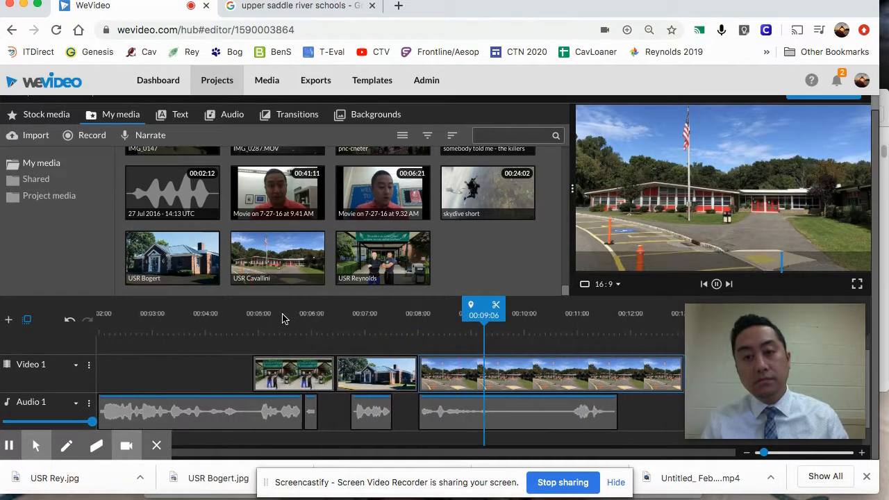
pyautogui.press('space')
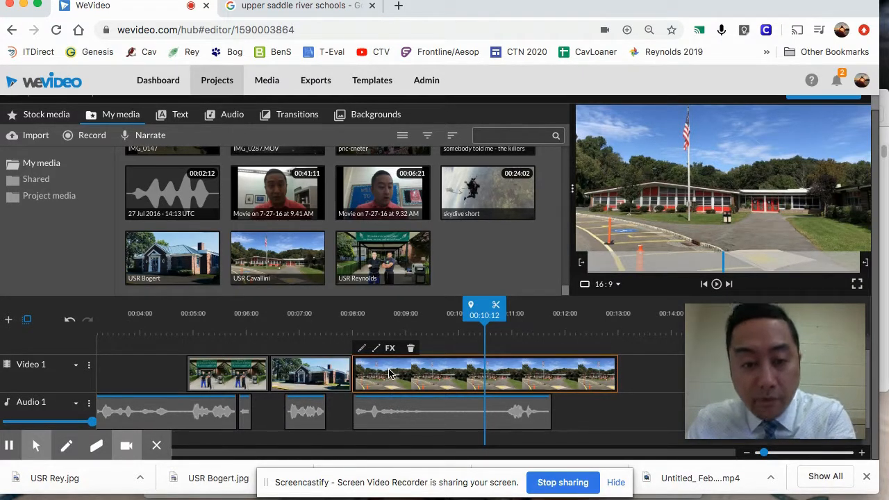
pyautogui.moveTo(613, 373); pyautogui.dragTo(438, 384)
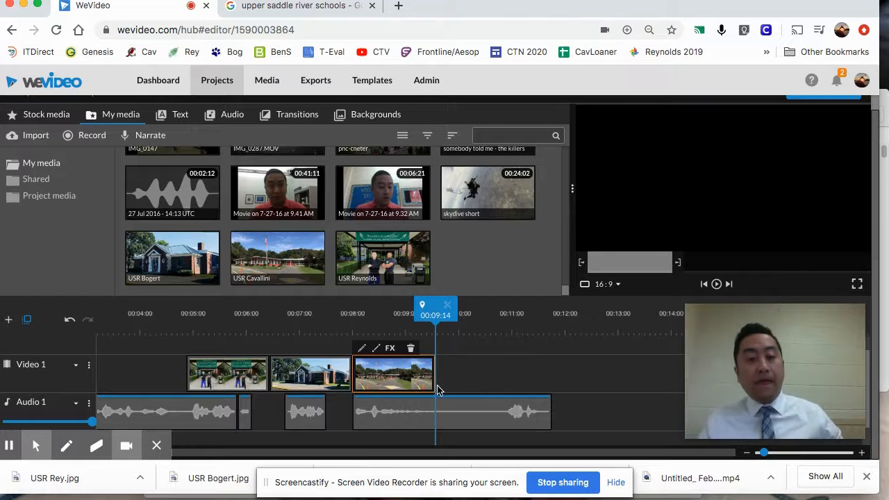
pyautogui.click(410, 415)
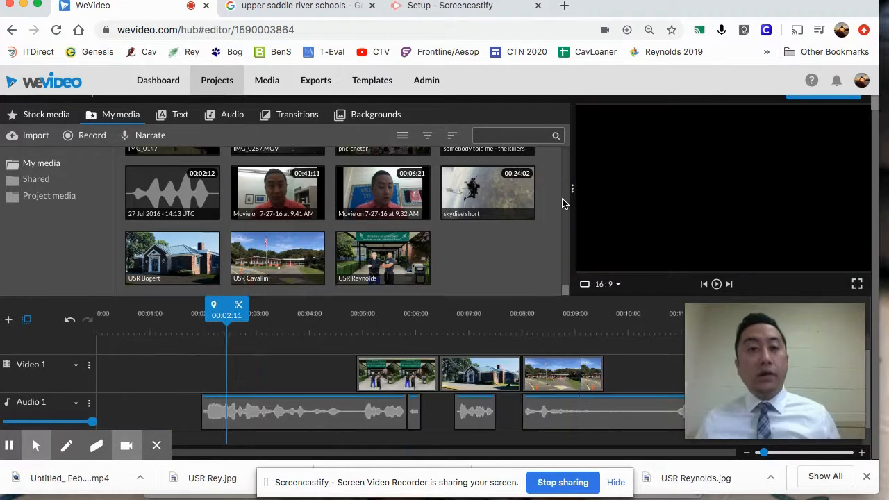
pyautogui.scroll(3, 563, 202)
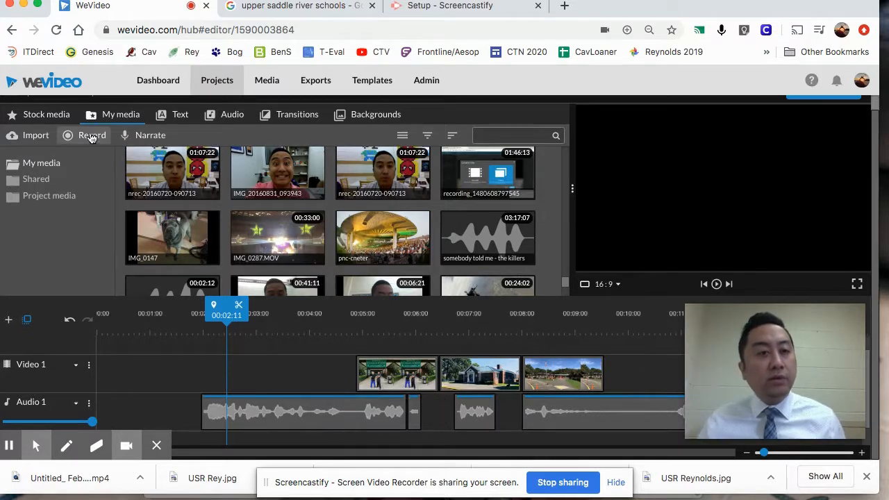
pyautogui.click(150, 136)
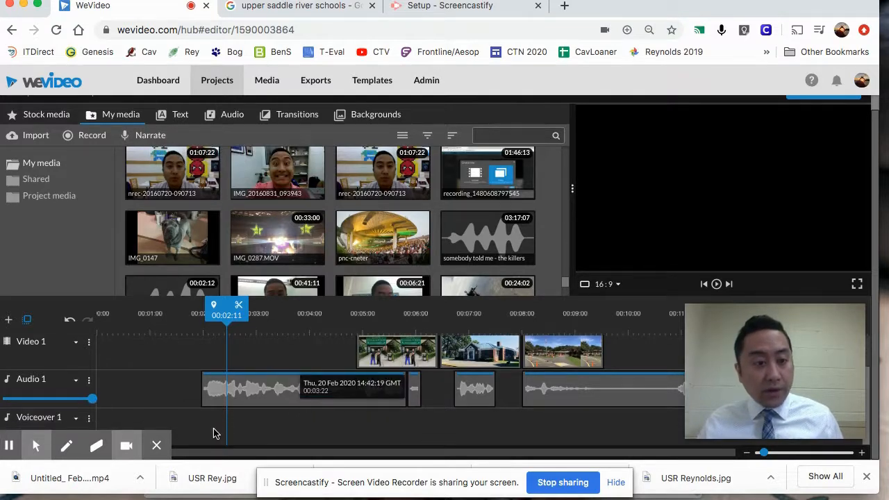
pyautogui.click(291, 396)
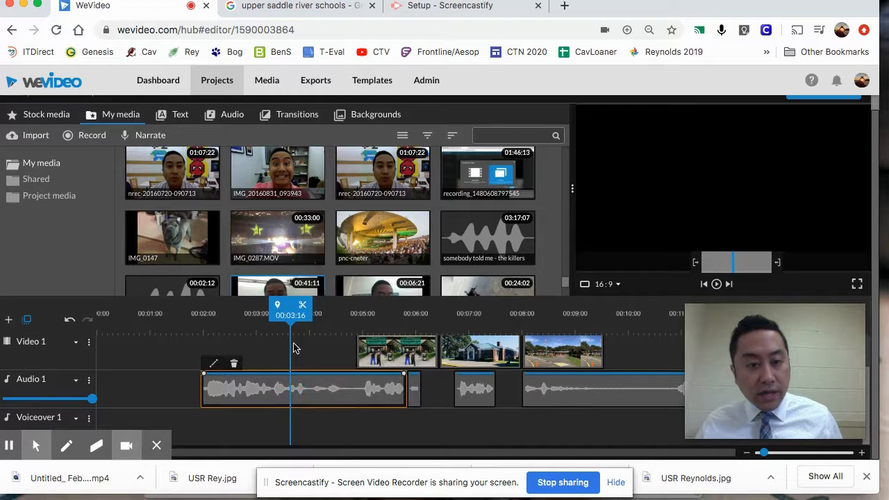
pyautogui.click(413, 389)
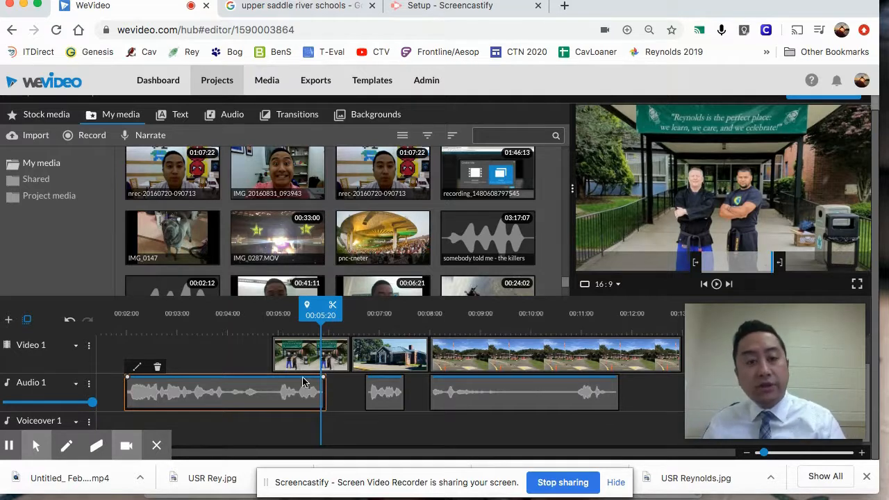
# Step: Try splitting the USR Reynolds image at 00:05:14 and deleting its first part, and undo these edits
pyautogui.click(307, 352)
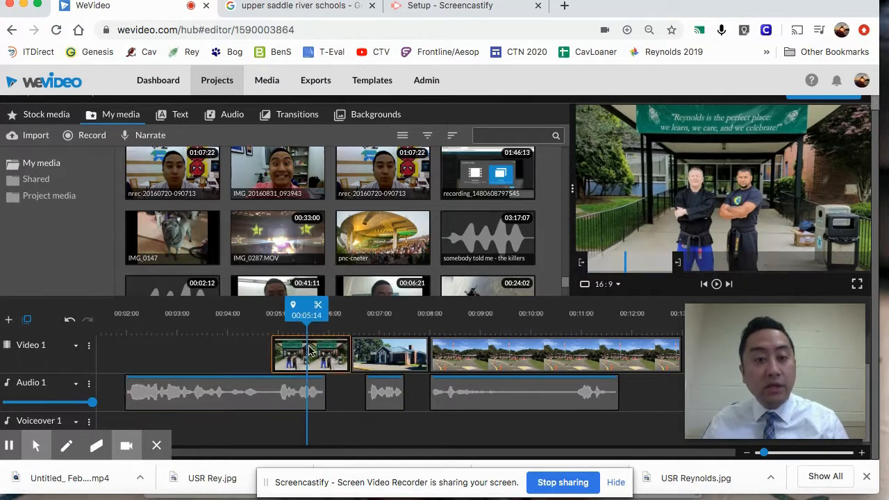
pyautogui.click(317, 306)
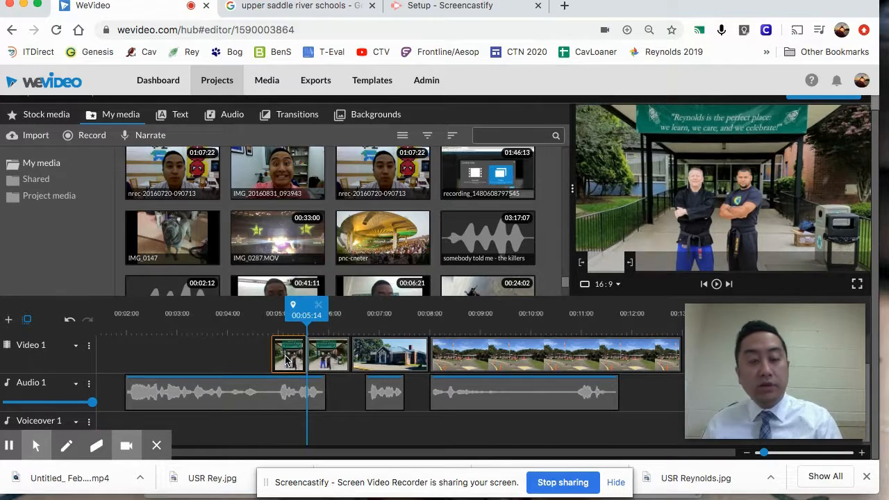
pyautogui.press('Delete')
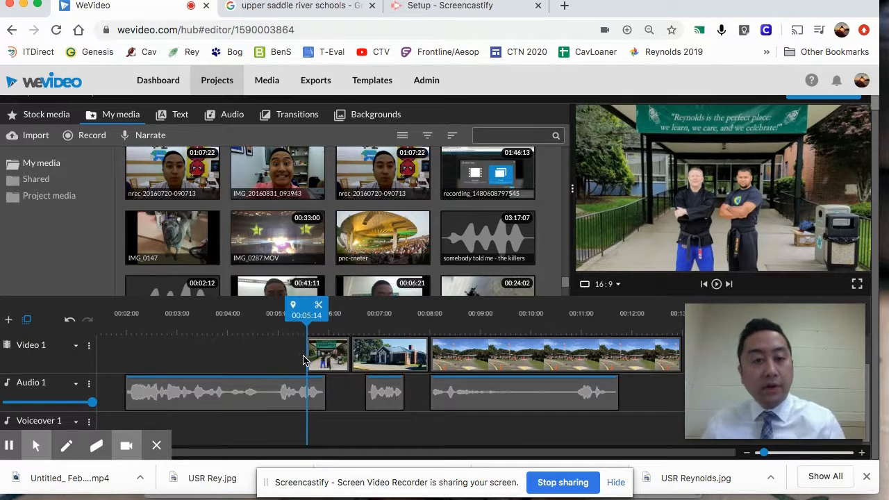
pyautogui.click(69, 324)
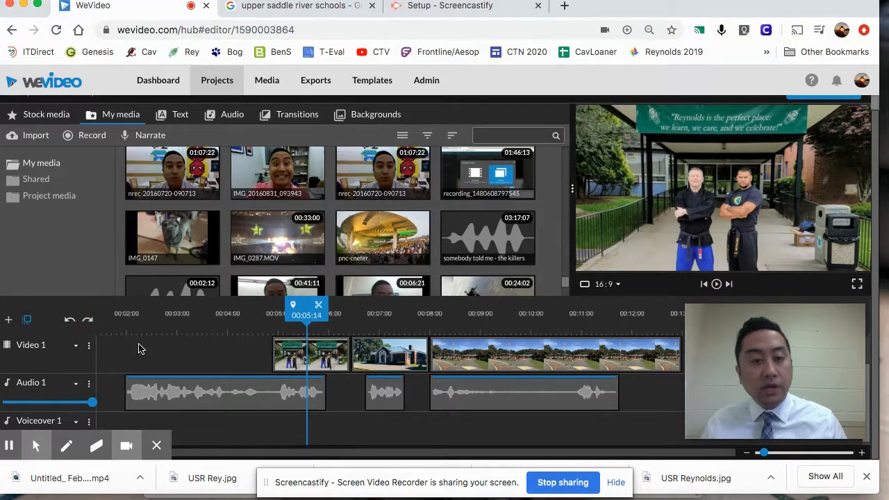
# Step: Play the timeline through the USR Bogert image into USR Cavallini to check the images against the narration
pyautogui.moveTo(306, 313)
pyautogui.mouseDown()
pyautogui.moveTo(278, 318)
pyautogui.moveTo(311, 318)
pyautogui.mouseUp()
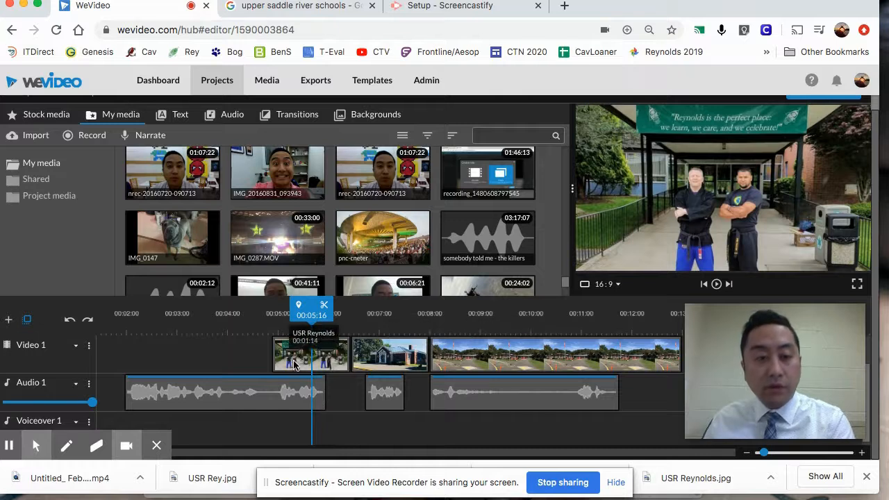
pyautogui.moveTo(311, 314); pyautogui.dragTo(338, 319)
pyautogui.press('space')
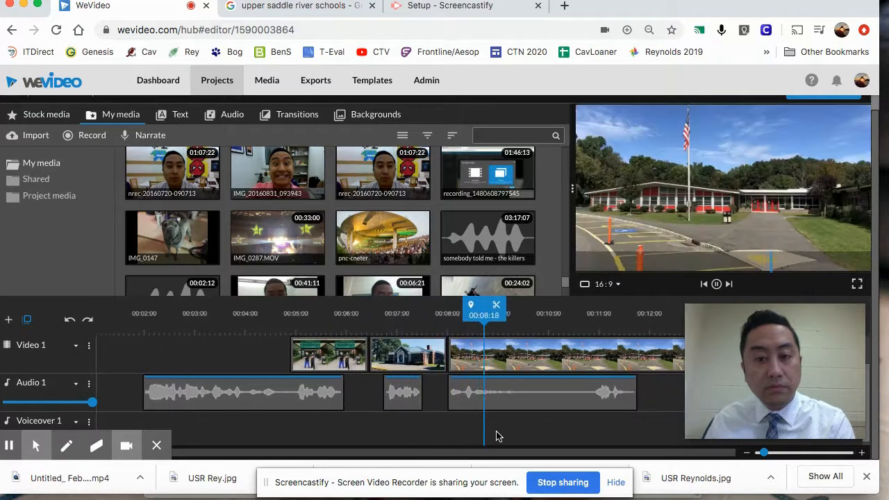
pyautogui.press('space')
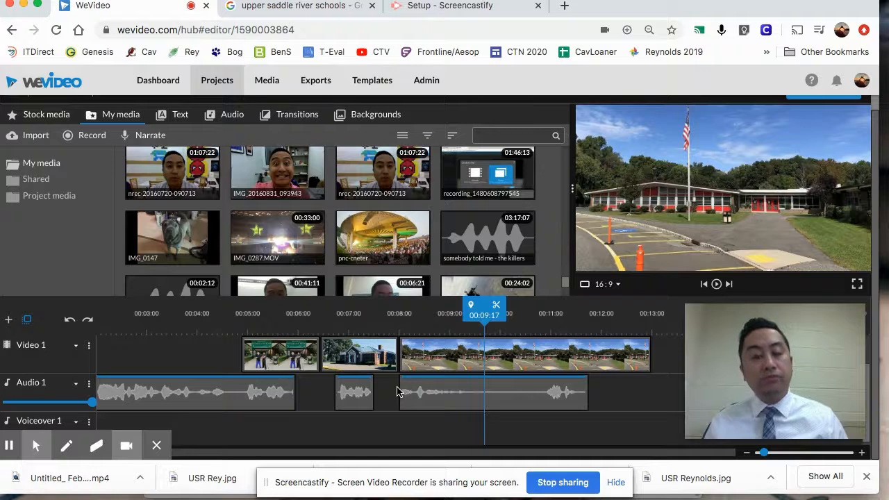
# Step: Look at the media import and recording options, then close both dialogs without adding anything
pyautogui.moveTo(214, 324); pyautogui.dragTo(148, 325)
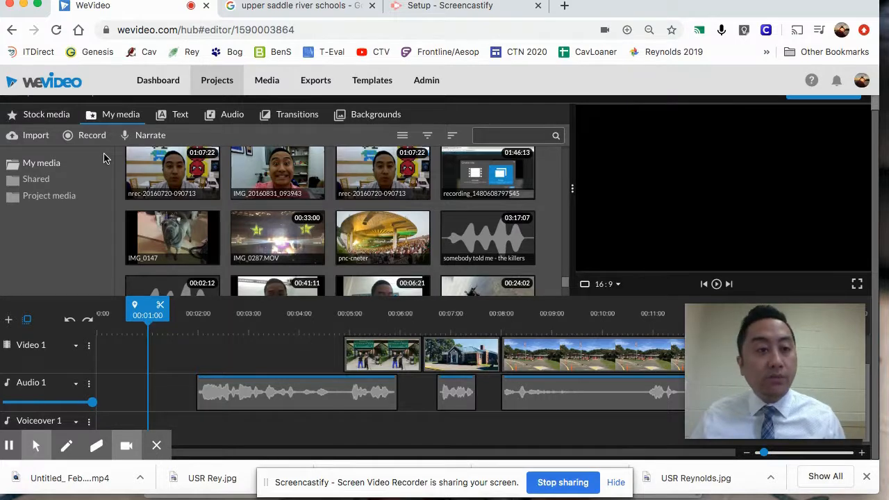
pyautogui.click(31, 137)
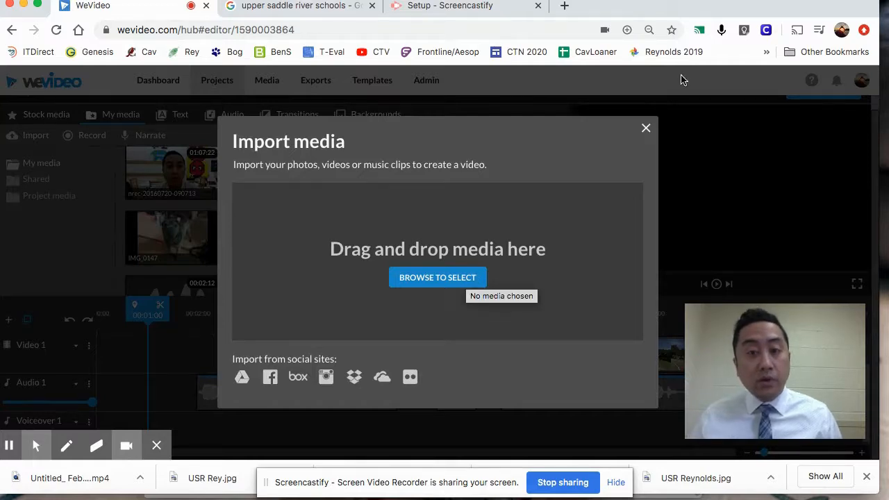
pyautogui.click(645, 127)
pyautogui.click(83, 136)
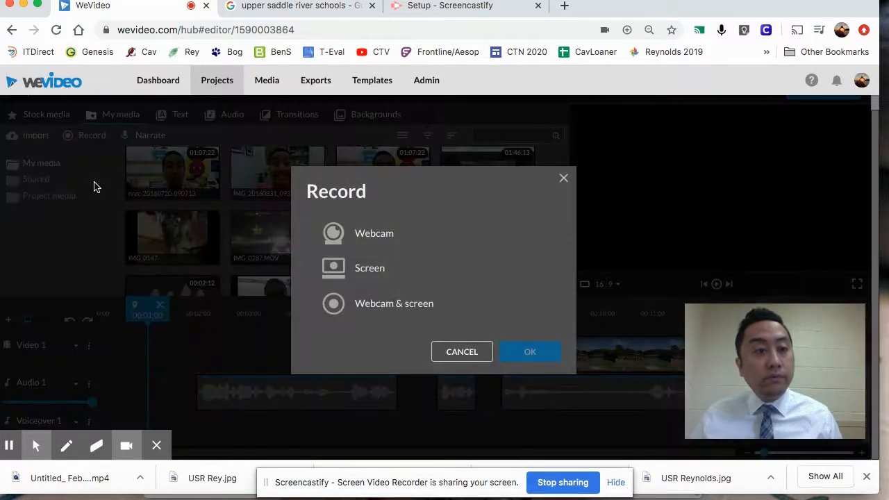
pyautogui.click(565, 179)
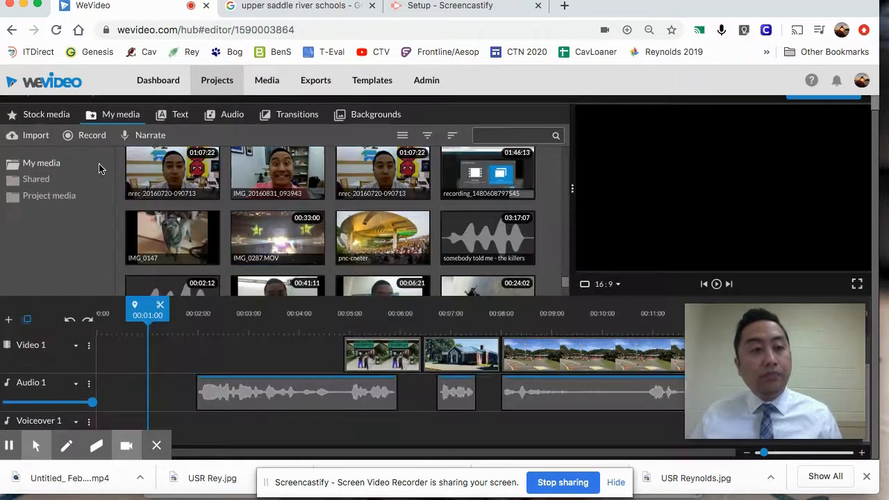
# Step: Search the stock media for "school", preview Students Walking Into School, and place the clip on a new Video 2 track at 00:01:24
pyautogui.click(41, 118)
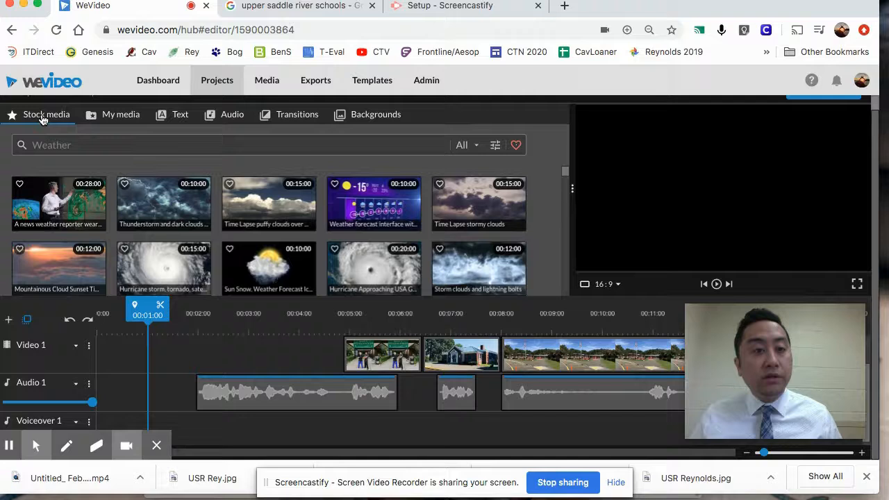
pyautogui.click(144, 148)
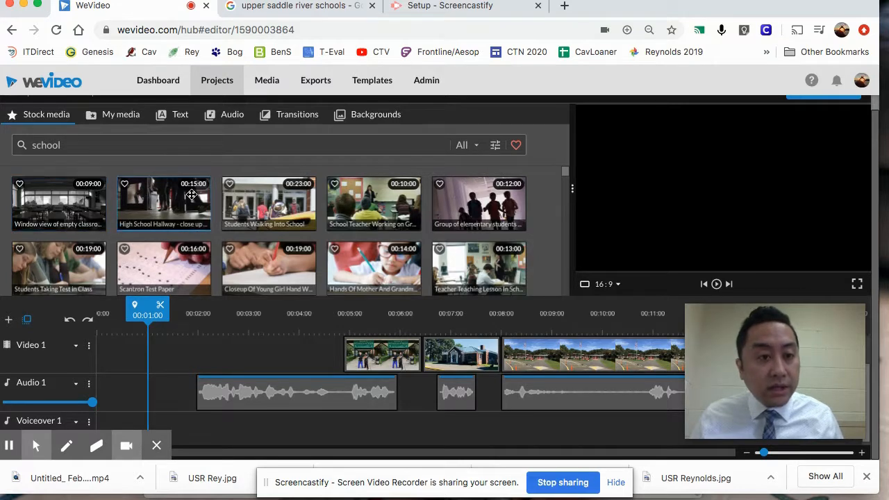
pyautogui.click(275, 200)
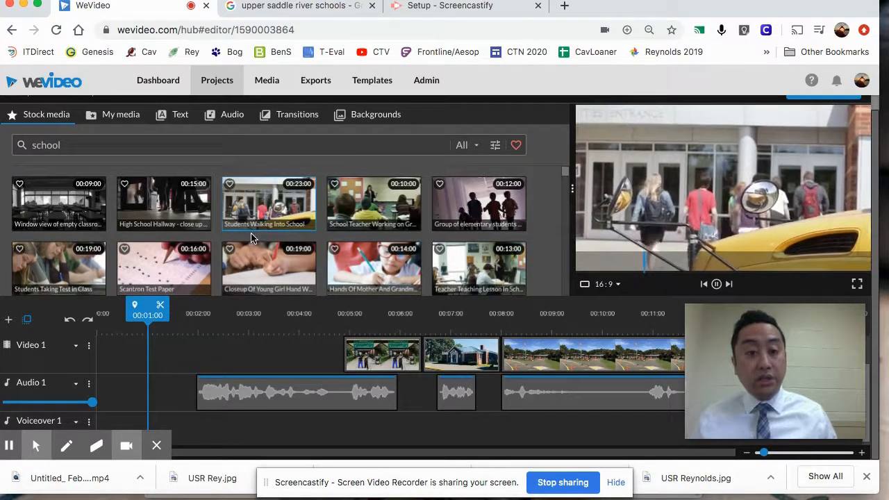
pyautogui.moveTo(254, 226); pyautogui.dragTo(210, 358)
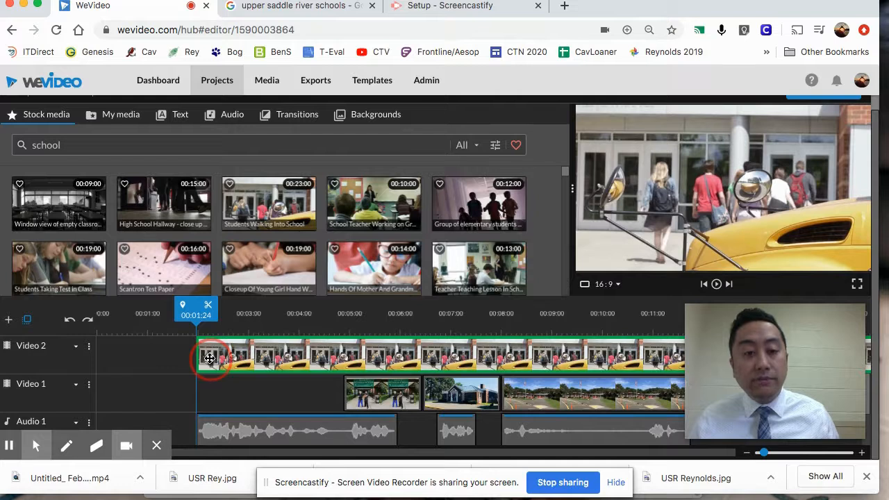
pyautogui.moveTo(209, 358); pyautogui.dragTo(209, 359)
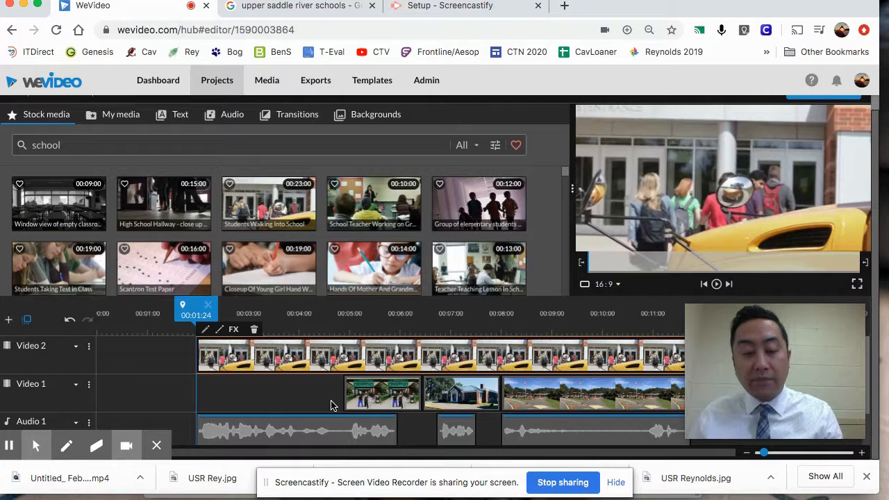
# Step: Play the sequence, split the Students Walking Into School clip at 00:04:12, and delete its second part
pyautogui.press('space')
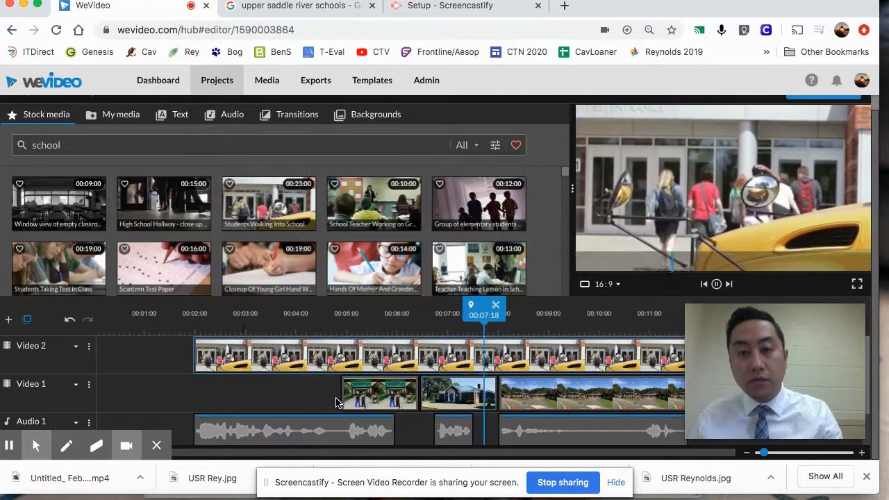
pyautogui.moveTo(422, 314); pyautogui.dragTo(320, 314)
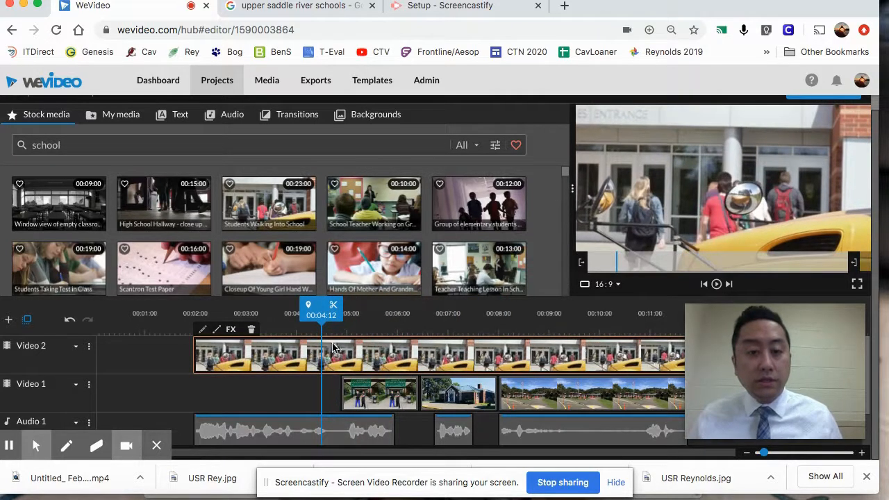
pyautogui.click(334, 309)
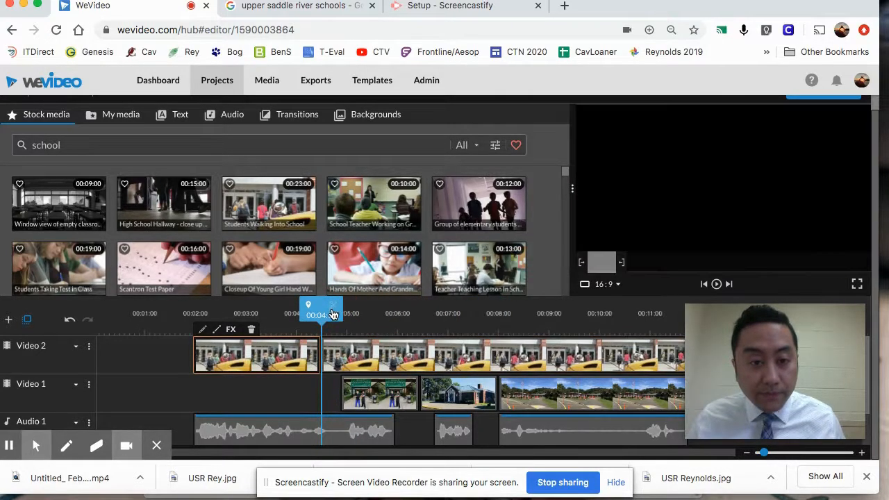
pyautogui.click(348, 354)
pyautogui.press('Delete')
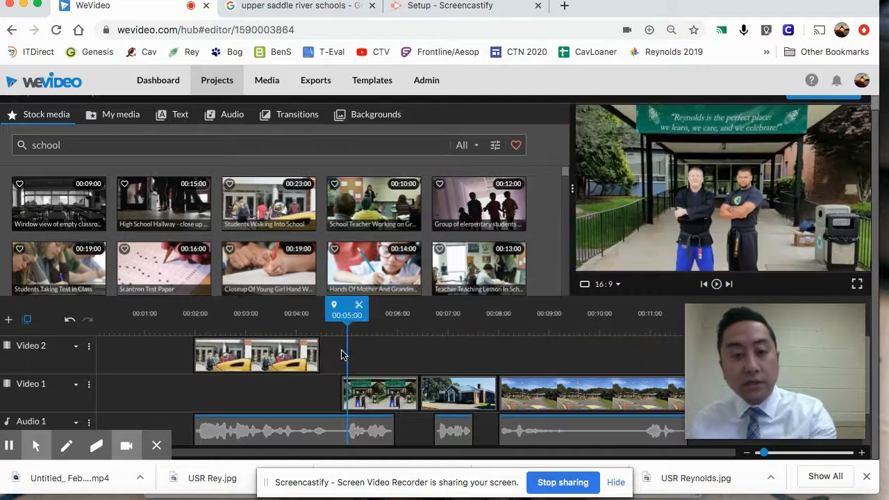
# Step: Extend the Students Walking Into School clip to end at 00:04:22 and move it onto Video 1 directly before the USR Reynolds image
pyautogui.click(299, 356)
pyautogui.click(315, 356)
pyautogui.moveTo(315, 355); pyautogui.dragTo(340, 359)
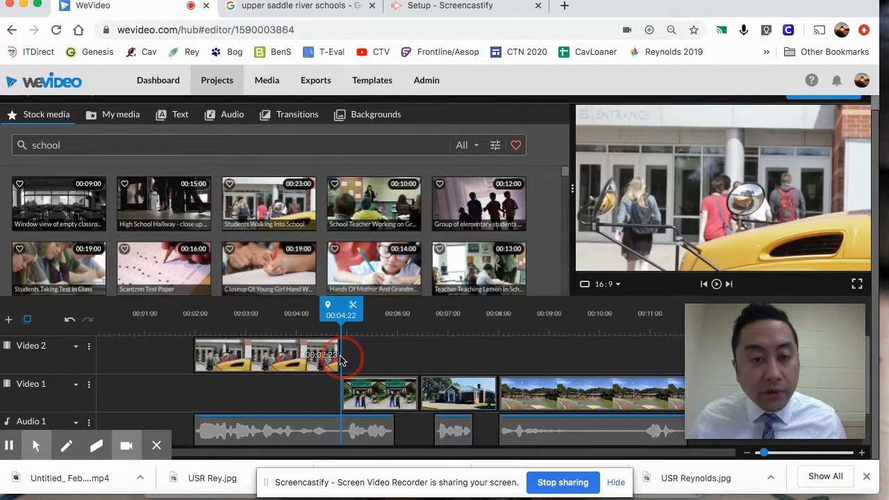
pyautogui.moveTo(341, 311); pyautogui.dragTo(190, 317)
pyautogui.moveTo(244, 361); pyautogui.dragTo(240, 392)
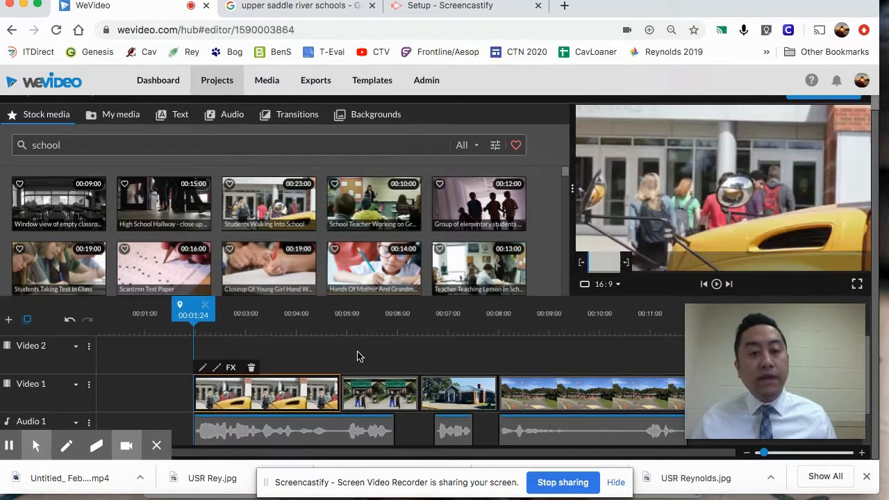
# Step: Play the sequence from the stock clip into the USR Bogert image to check its timing, and browse more school stock clips
pyautogui.press('space')
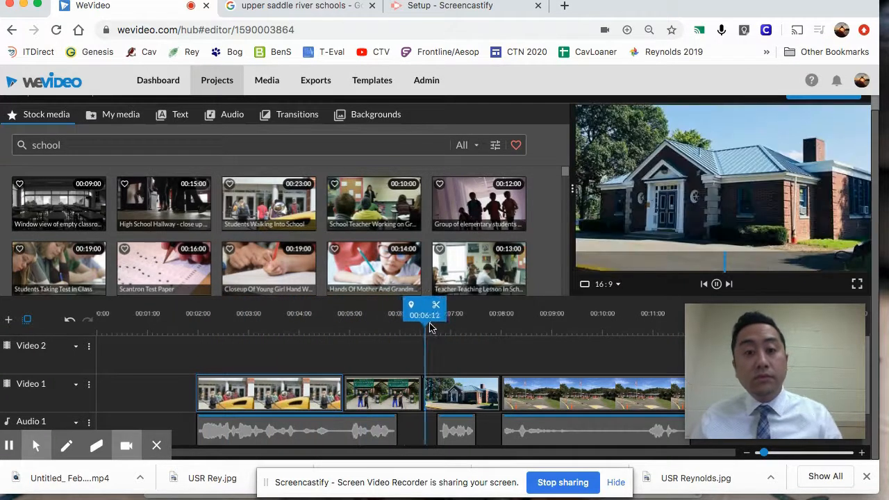
pyautogui.press('space')
pyautogui.click(203, 318)
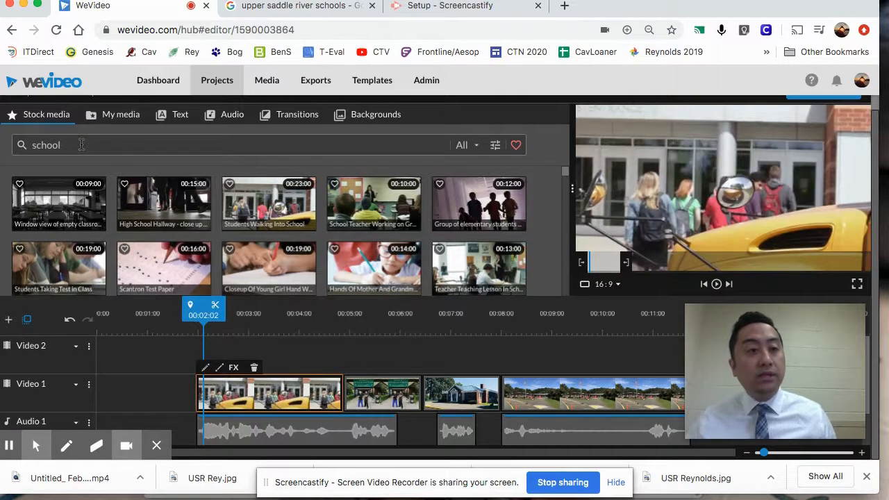
pyautogui.scroll(-3, 305, 243)
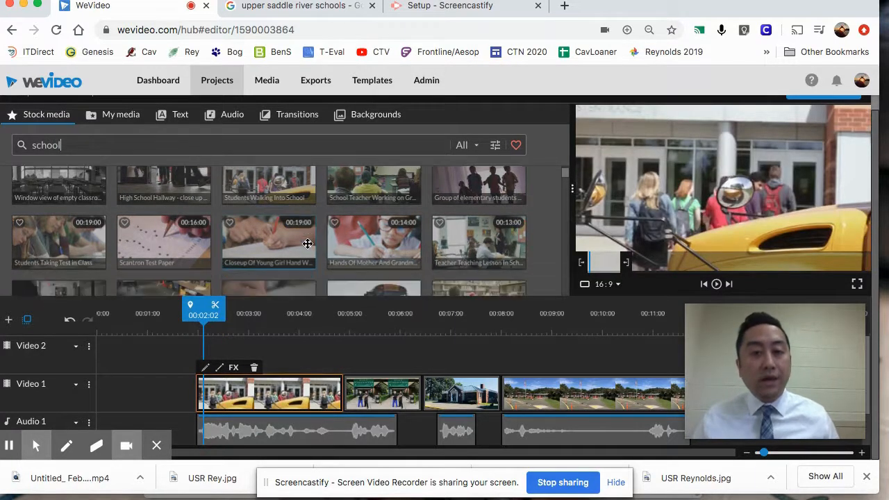
pyautogui.scroll(-2, 308, 244)
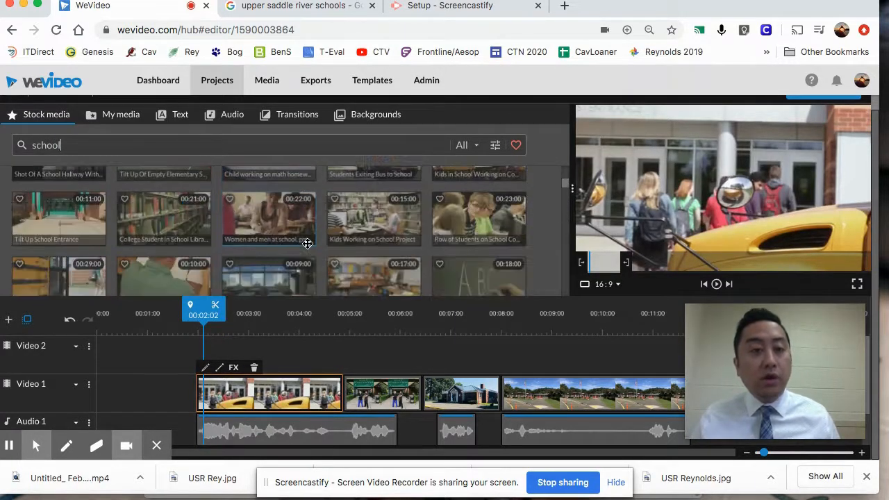
pyautogui.scroll(-1, 307, 244)
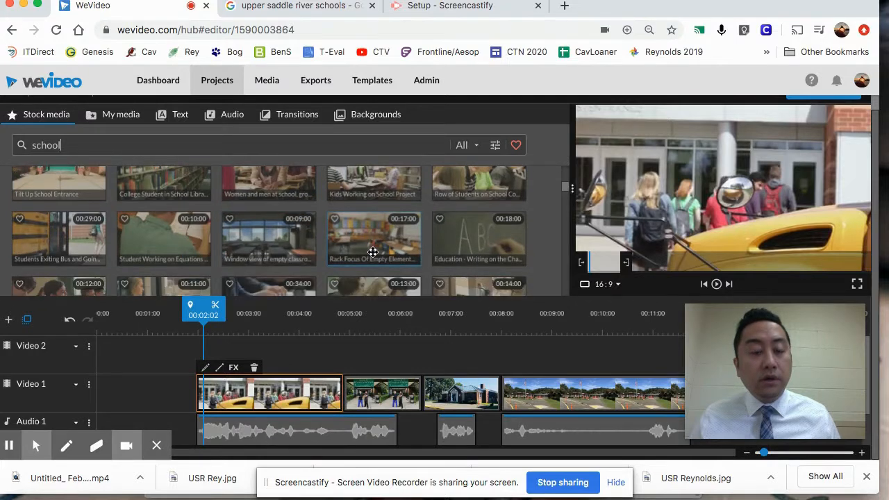
pyautogui.click(352, 354)
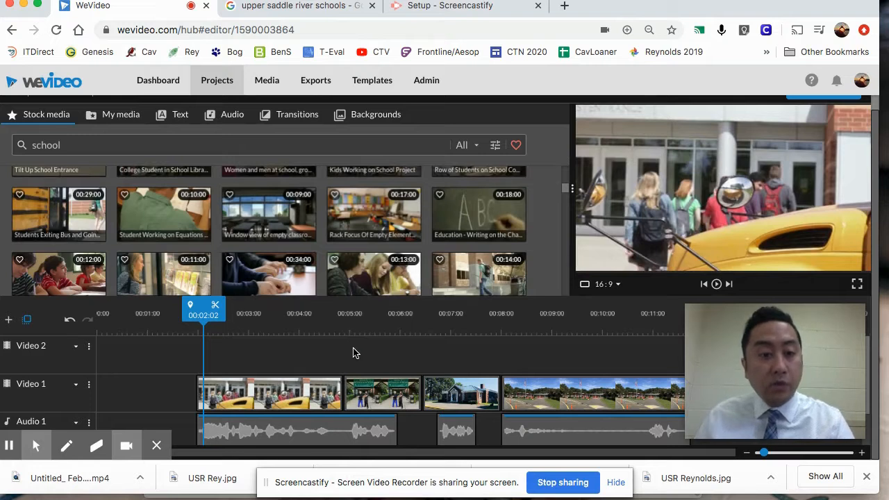
pyautogui.moveTo(205, 317); pyautogui.dragTo(373, 328)
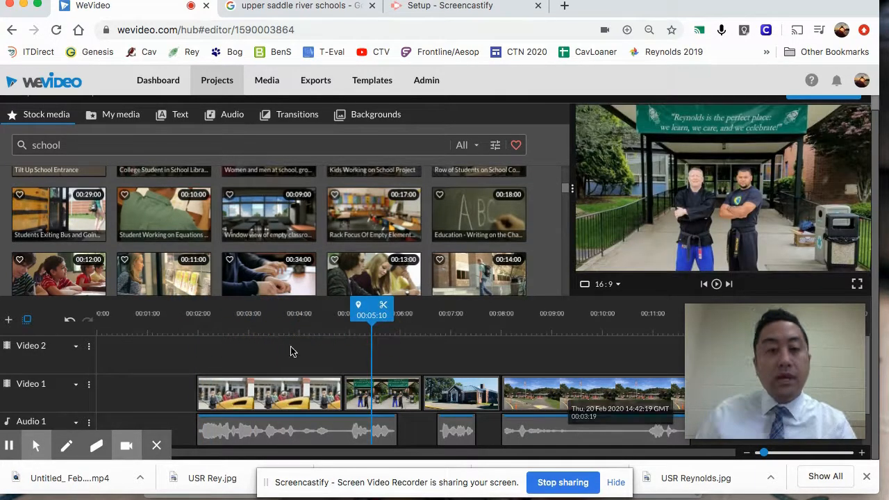
pyautogui.click(291, 327)
pyautogui.click(375, 397)
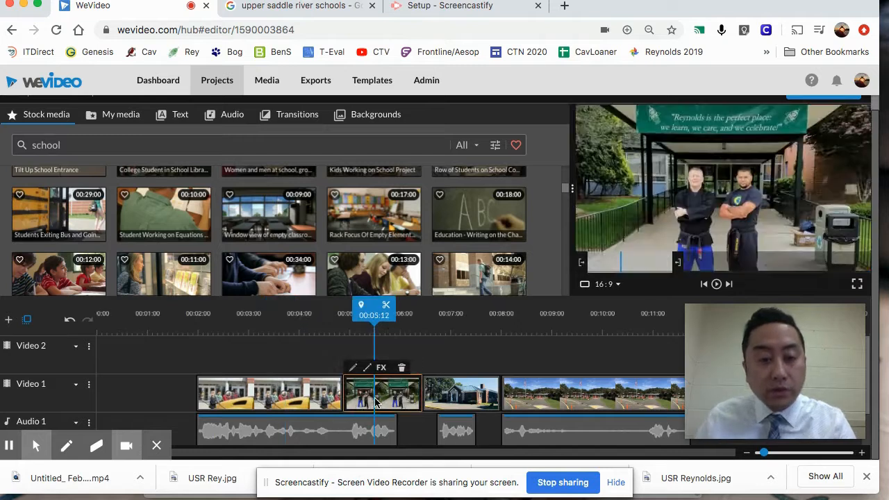
pyautogui.click(314, 434)
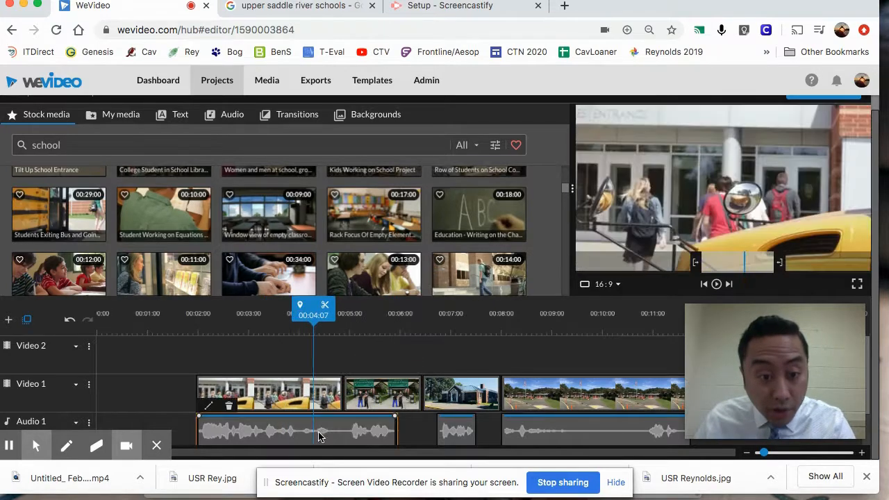
pyautogui.click(289, 394)
pyautogui.moveTo(287, 311); pyautogui.dragTo(276, 312)
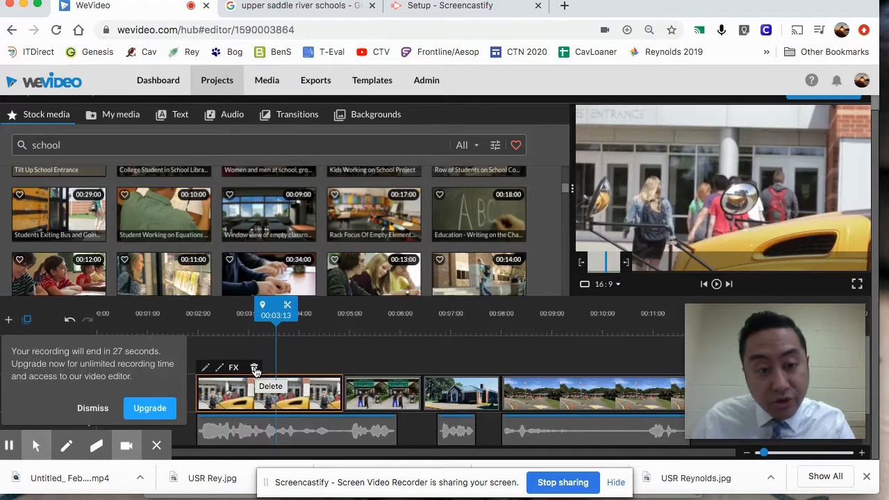
pyautogui.click(298, 357)
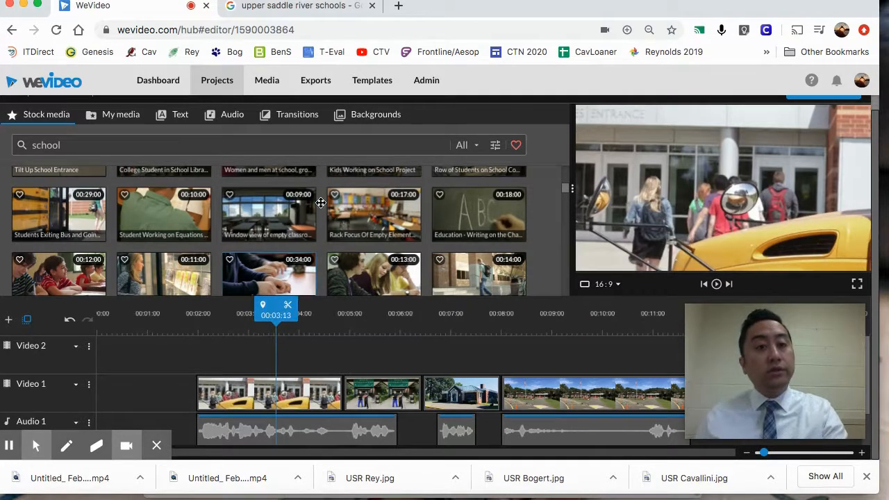
# Step: Preview the Cross fade, Cross Zoom, Parasol, Ornamental form and Paper plane transitions
pyautogui.click(288, 119)
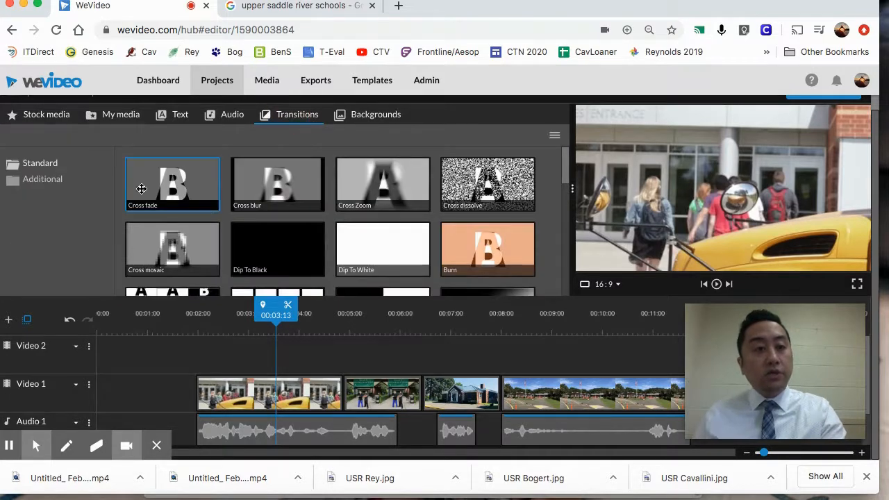
pyautogui.click(181, 201)
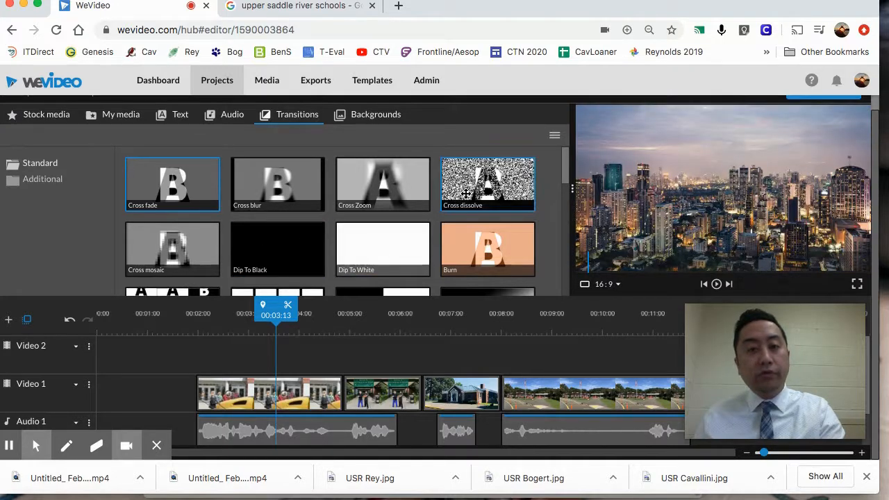
pyautogui.click(387, 193)
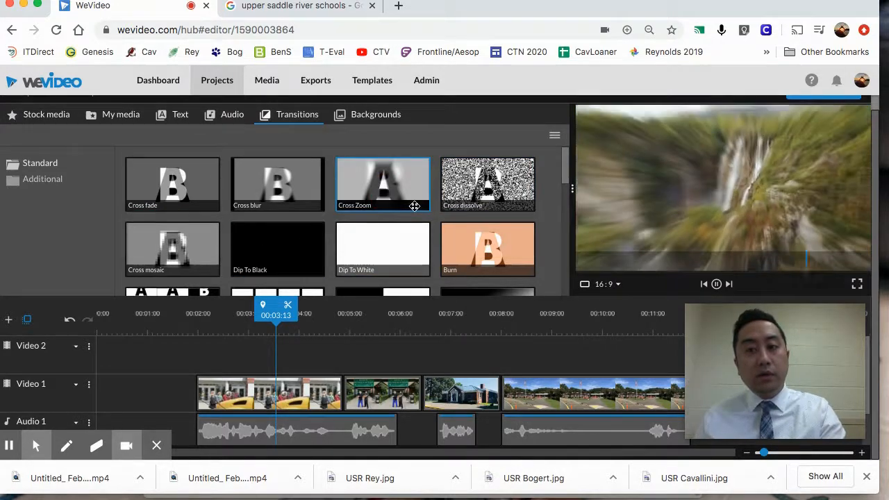
pyautogui.moveTo(564, 180); pyautogui.dragTo(564, 243)
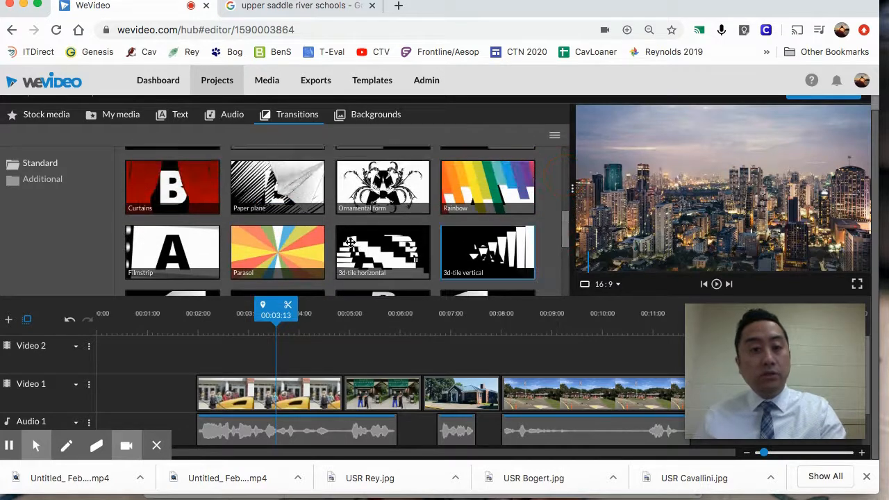
pyautogui.click(257, 254)
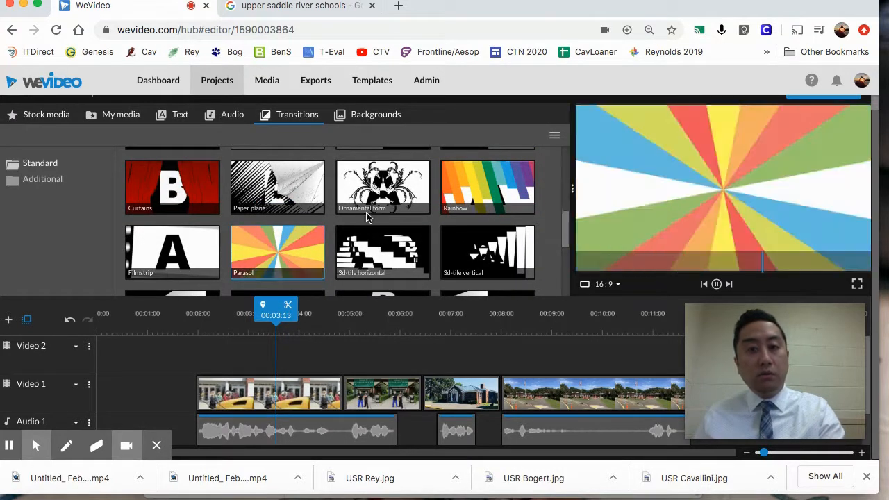
pyautogui.click(370, 206)
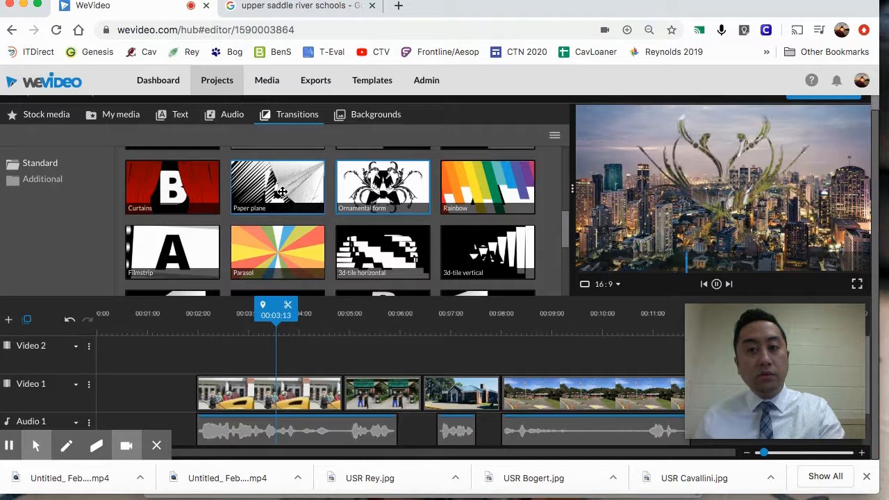
pyautogui.click(282, 194)
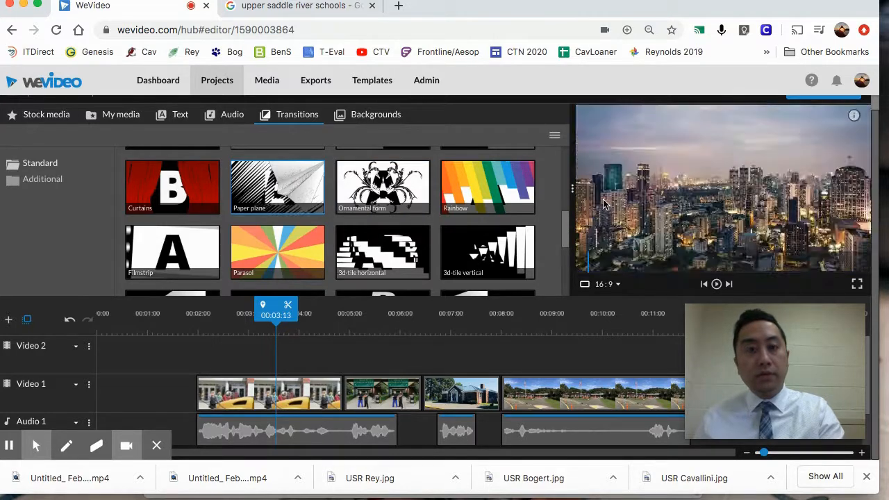
# Step: Place a Cross Zoom transition between the Students Walking Into School clip and the USR Reynolds image on Video 1
pyautogui.moveTo(567, 224); pyautogui.dragTo(572, 156)
pyautogui.moveTo(375, 173); pyautogui.dragTo(342, 398)
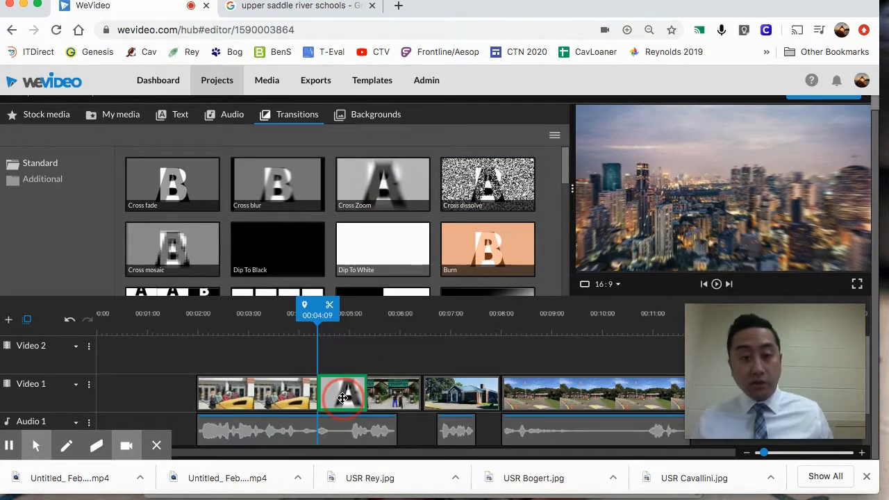
pyautogui.moveTo(342, 398); pyautogui.dragTo(341, 397)
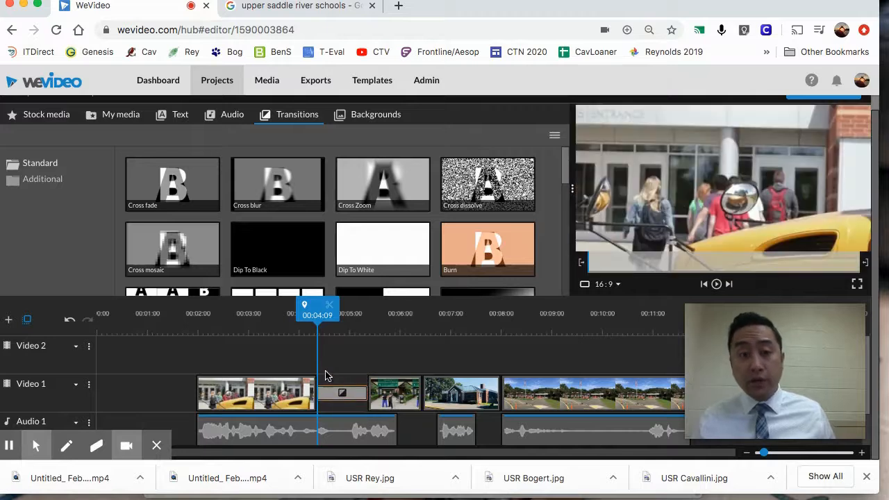
# Step: Play the sequence from 00:03:13 through the Cross Zoom transition to check how it looks
pyautogui.moveTo(317, 314); pyautogui.dragTo(277, 316)
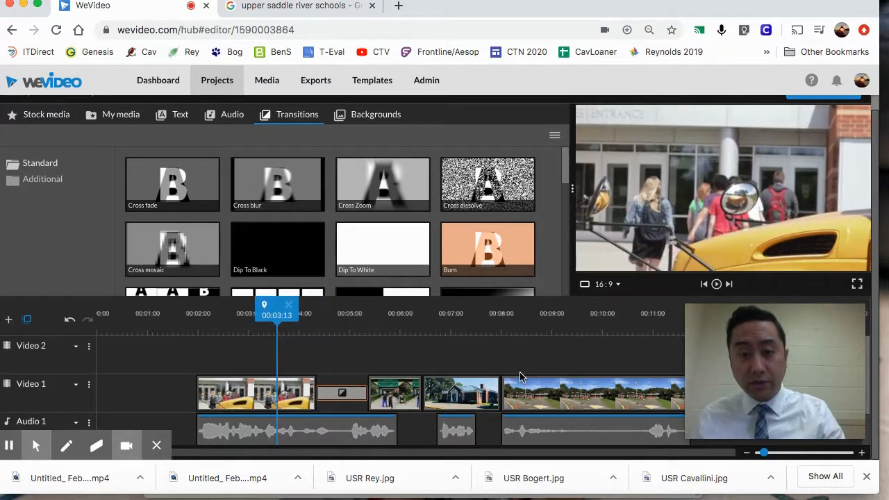
pyautogui.press('space')
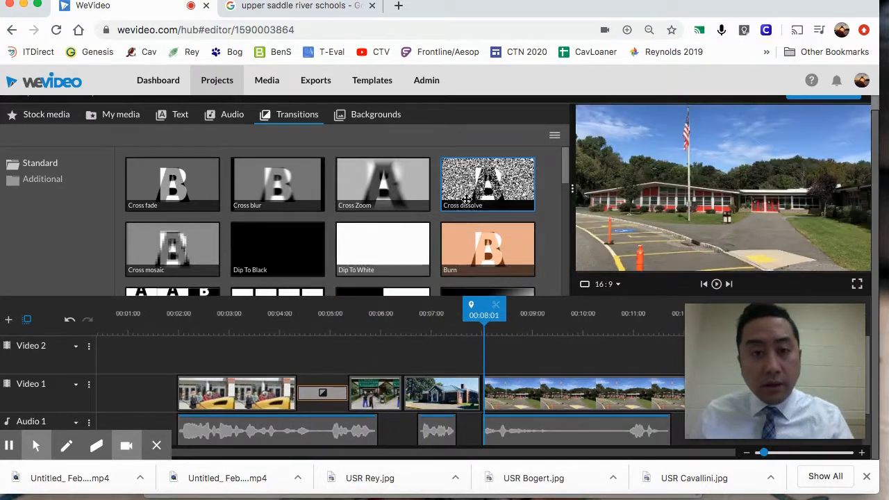
# Step: Place a Cross dissolve transition between the USR Reynolds and USR Bogert images and shorten its duration to about 0.5 s
pyautogui.moveTo(462, 231); pyautogui.dragTo(406, 387)
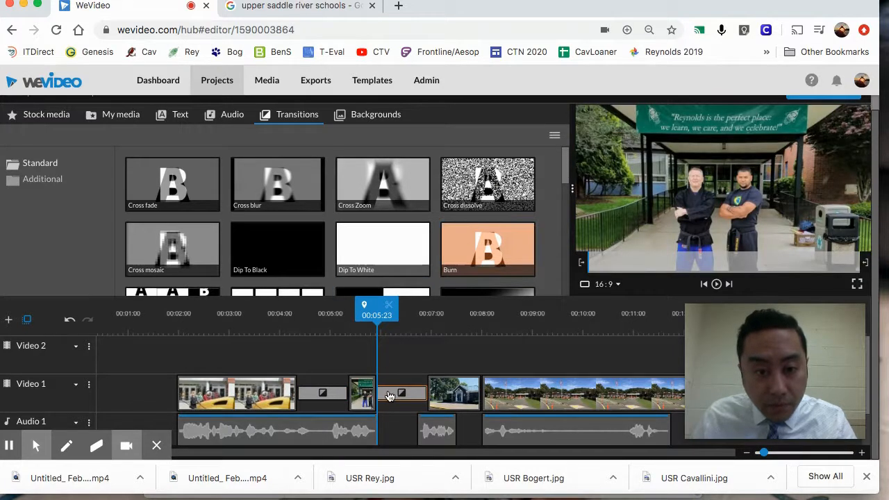
pyautogui.moveTo(763, 453); pyautogui.dragTo(778, 452)
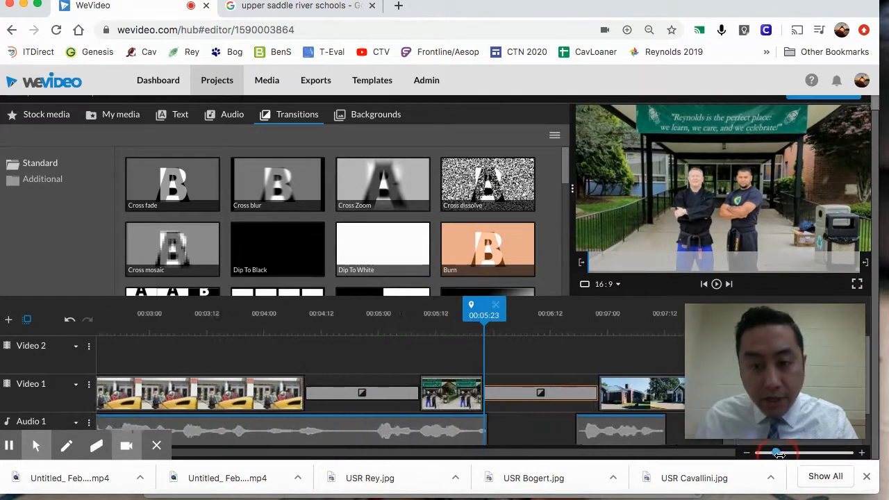
pyautogui.click(494, 396)
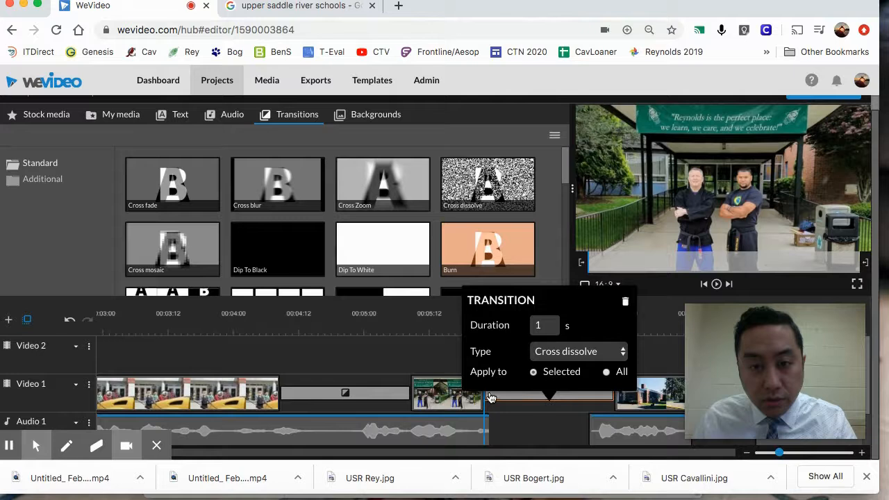
pyautogui.click(531, 407)
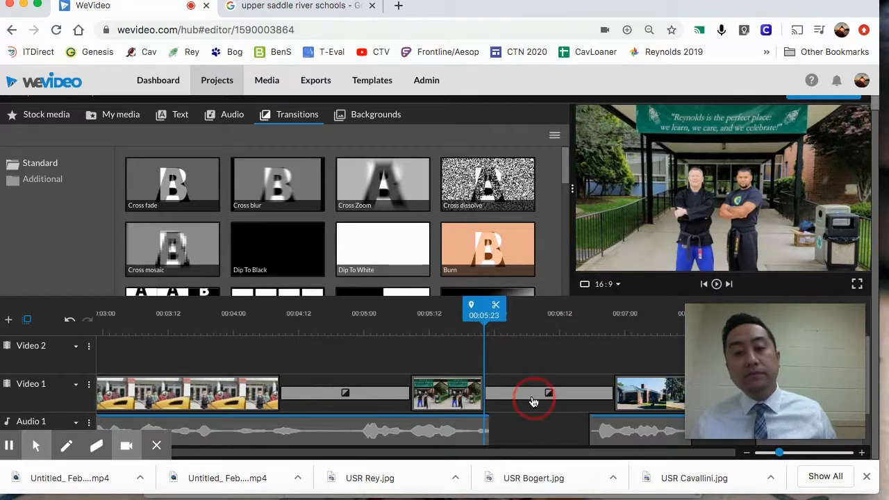
pyautogui.click(533, 402)
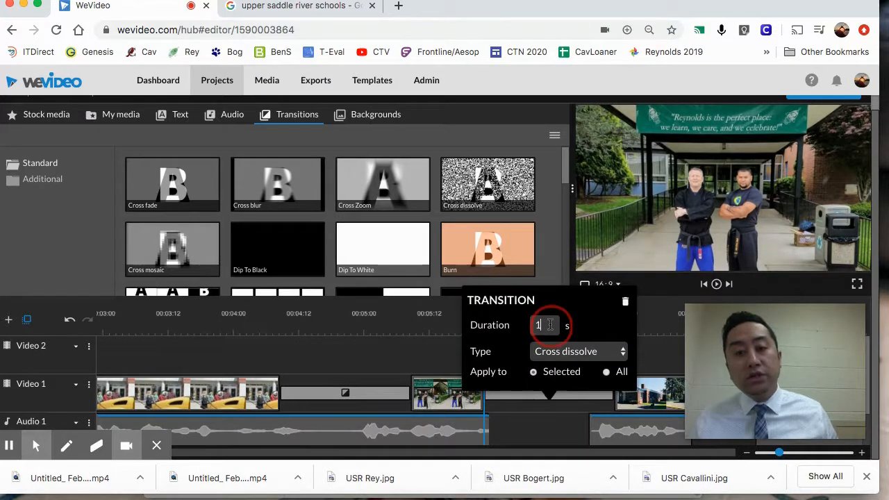
pyautogui.moveTo(549, 324); pyautogui.dragTo(528, 329)
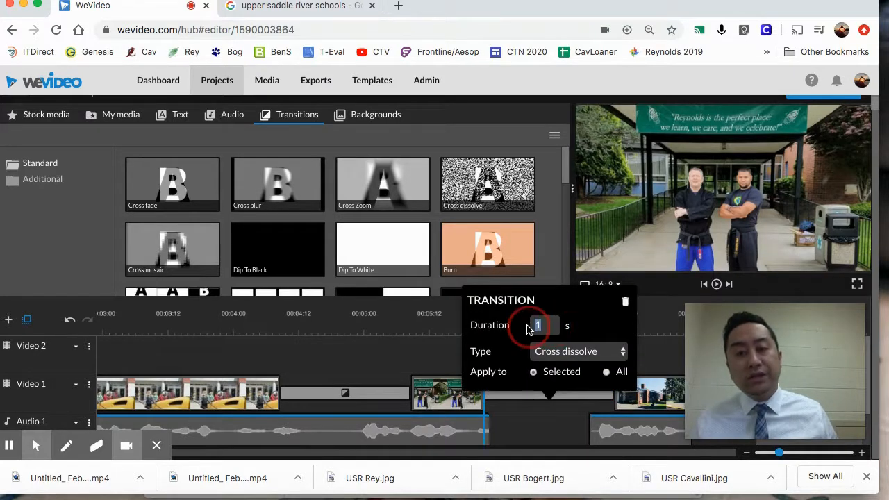
pyautogui.press('Return')
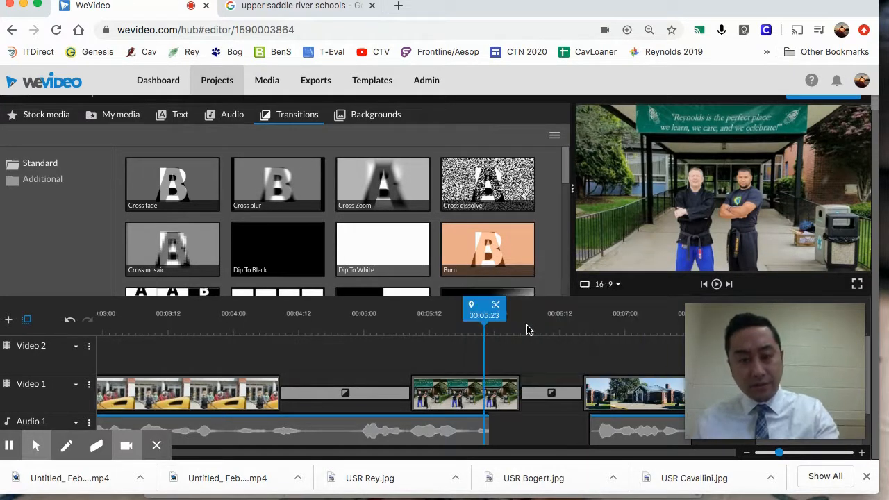
# Step: Set the duration of the Cross Zoom transition before the USR Reynolds image to .5 s
pyautogui.click(383, 396)
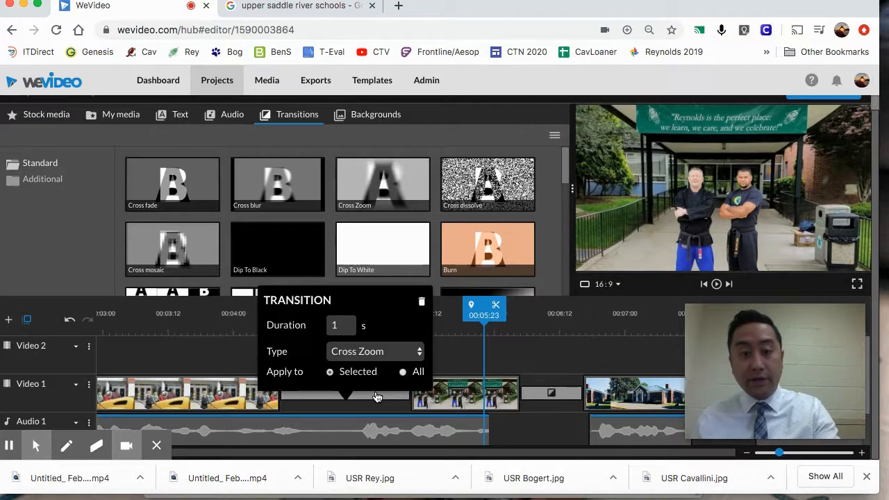
pyautogui.moveTo(345, 322); pyautogui.dragTo(320, 325)
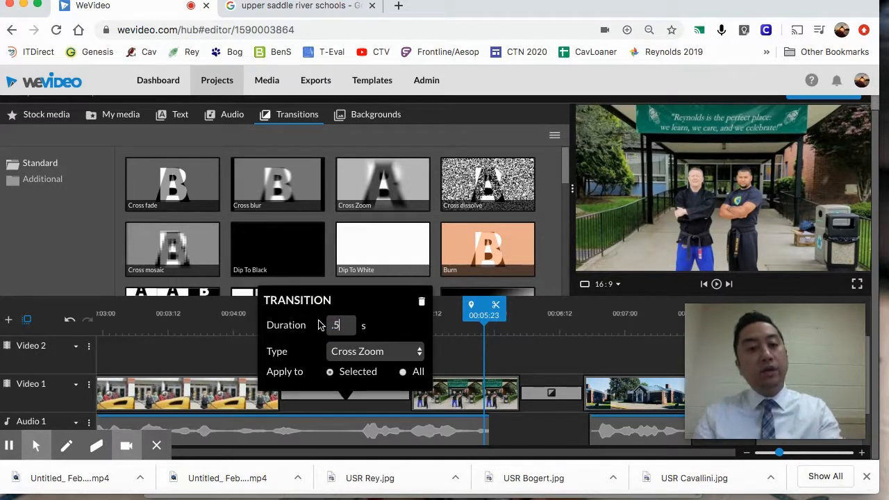
pyautogui.write('.5')
pyautogui.press('Return')
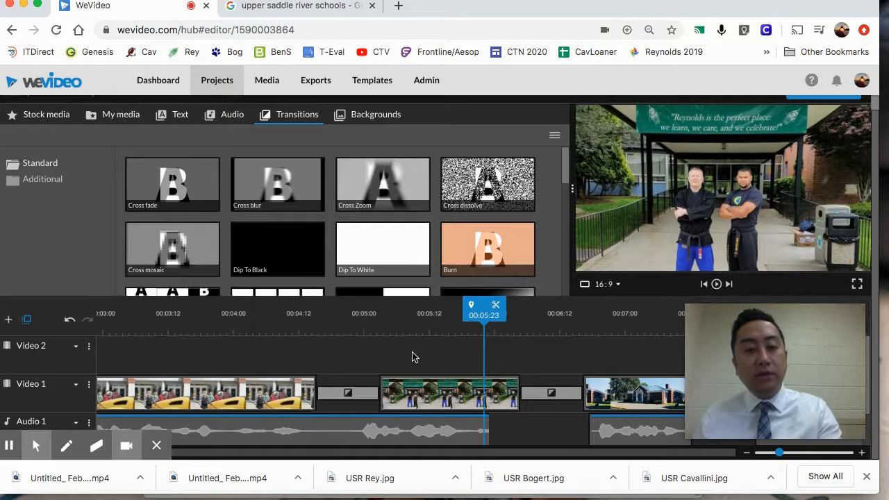
# Step: Play the sequence from 00:04:02 into the USR Bogert image to check the shortened transitions
pyautogui.click(247, 316)
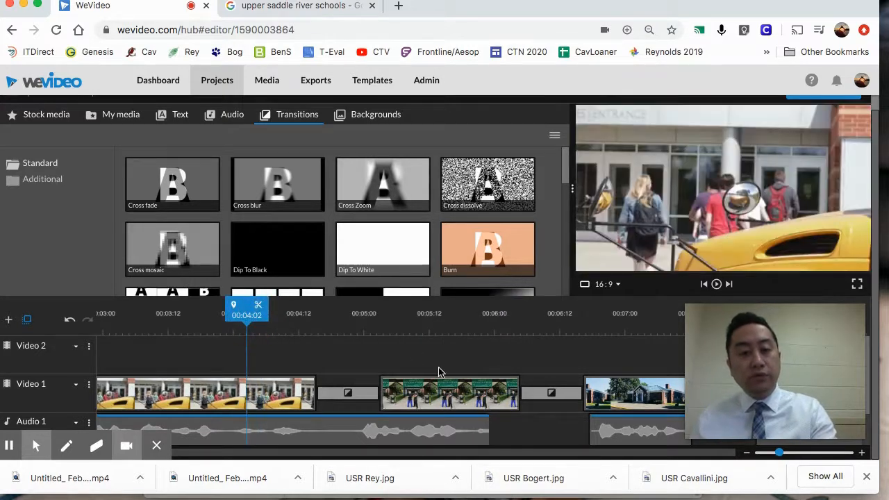
pyautogui.press('space')
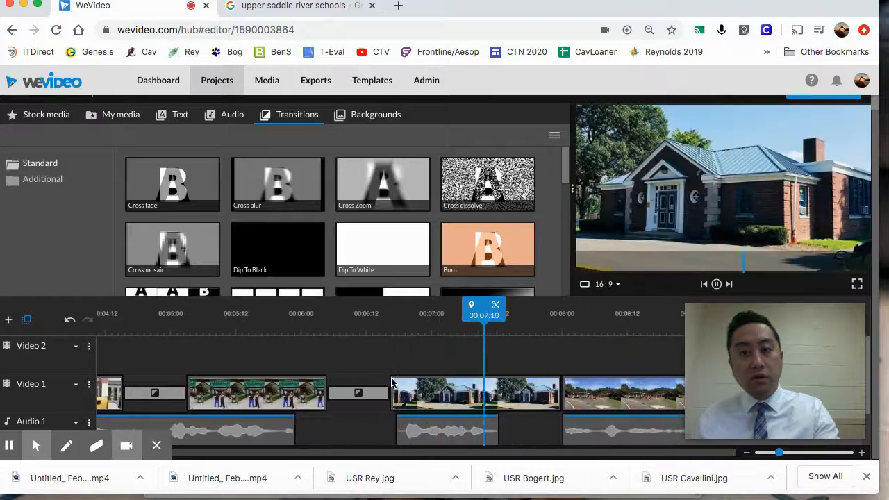
pyautogui.press('space')
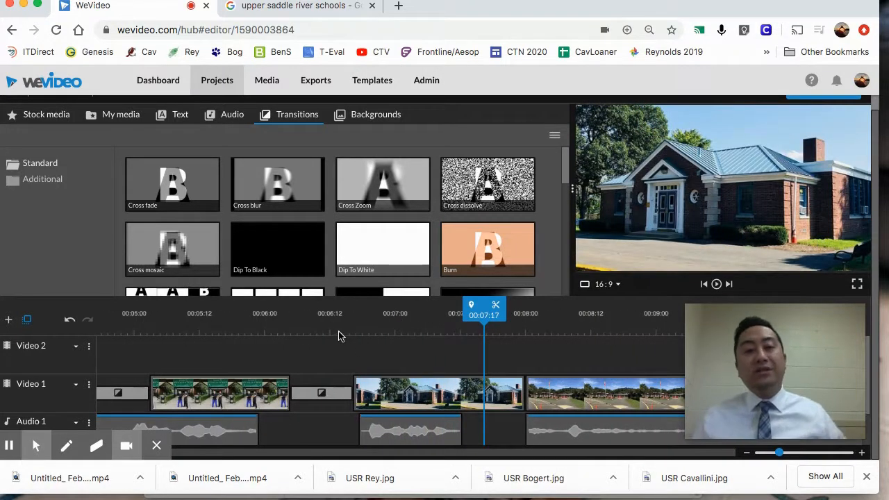
# Step: Delete the Cross dissolve transition between the USR Reynolds and USR Bogert images
pyautogui.hscroll(-3, 354, 396)
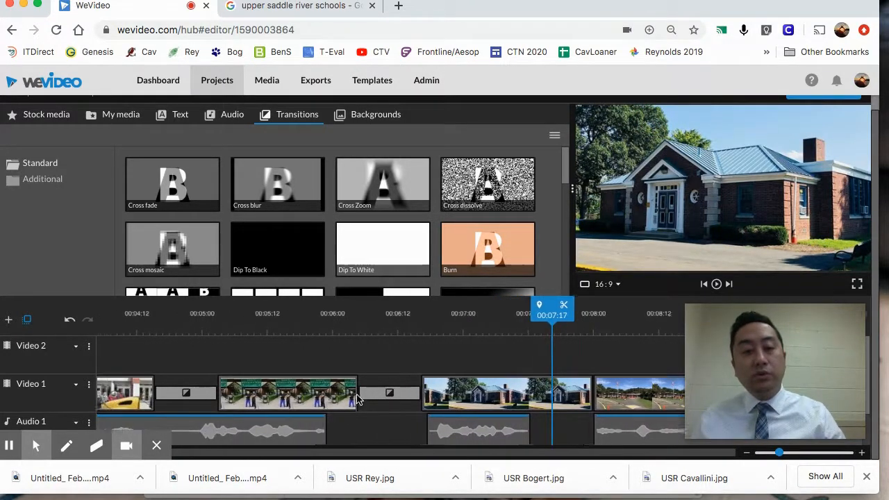
pyautogui.moveTo(566, 198); pyautogui.dragTo(562, 179)
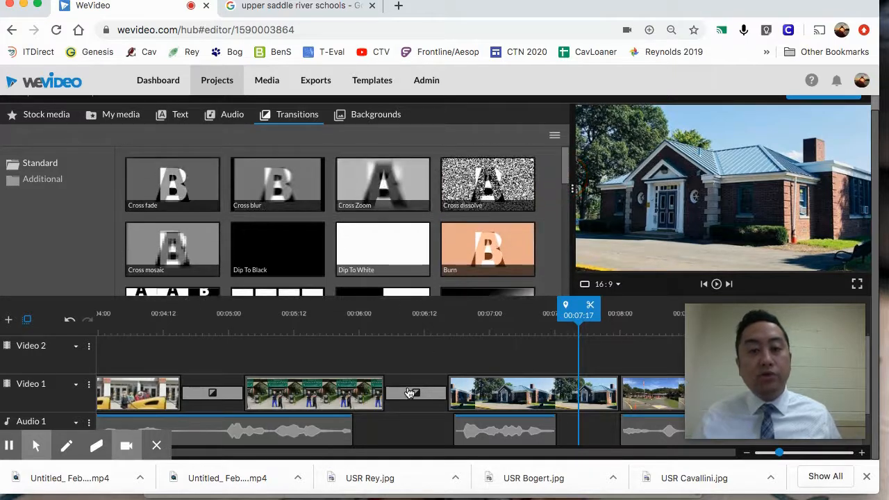
pyautogui.click(414, 394)
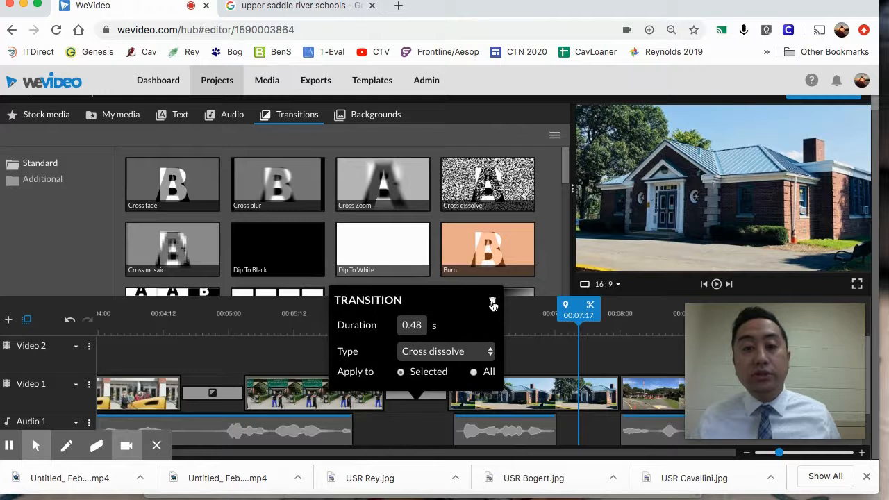
pyautogui.click(492, 304)
# Step: Preview the Above the Horizon and Shoppe motion titles
pyautogui.moveTo(202, 327); pyautogui.dragTo(343, 331)
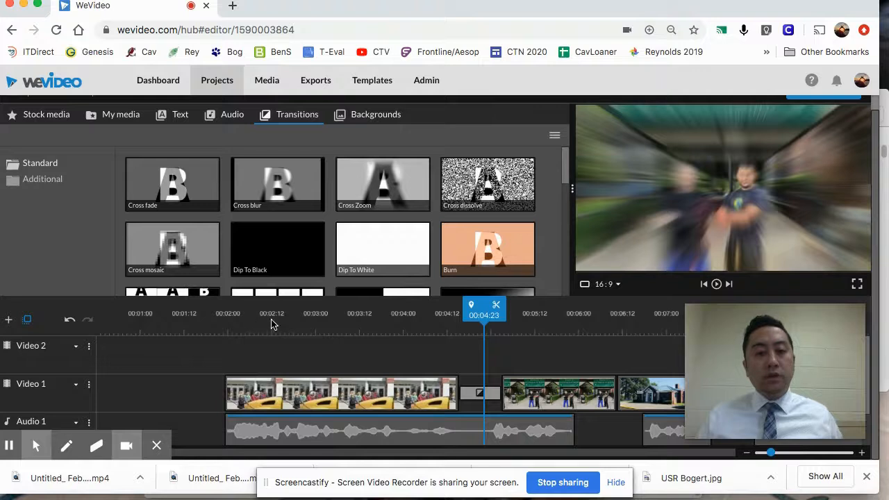
pyautogui.moveTo(271, 323); pyautogui.dragTo(192, 336)
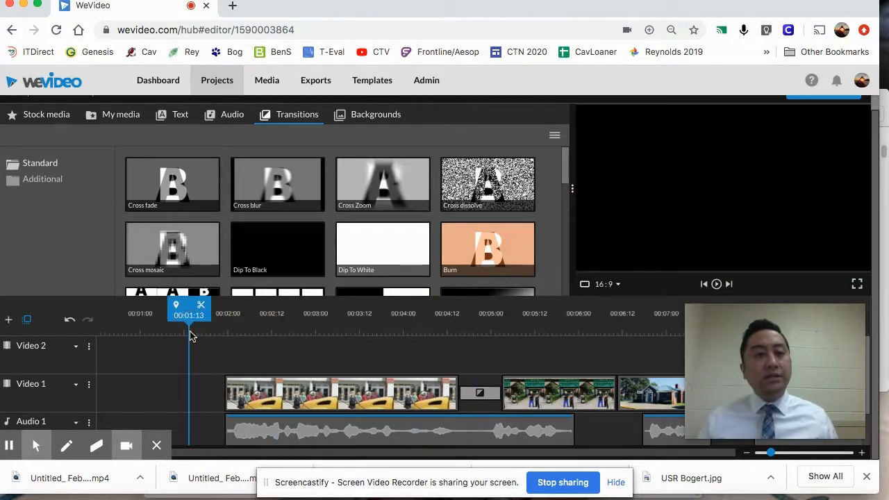
pyautogui.click(169, 127)
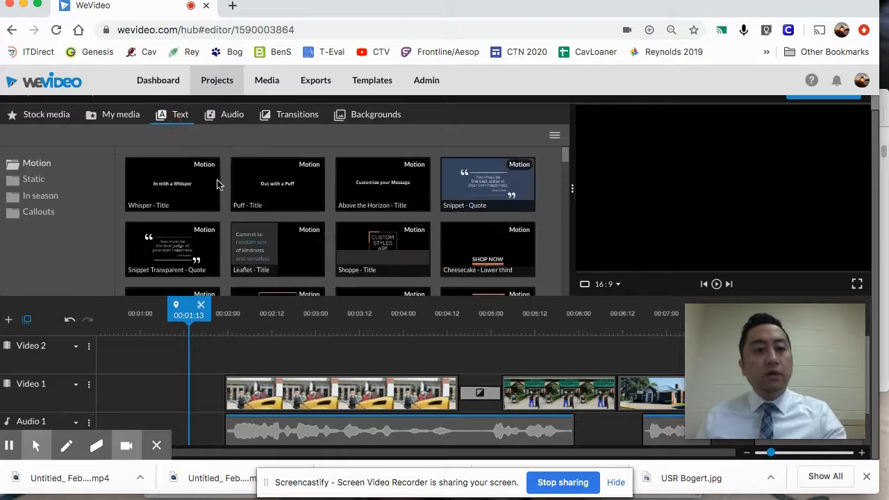
pyautogui.click(384, 193)
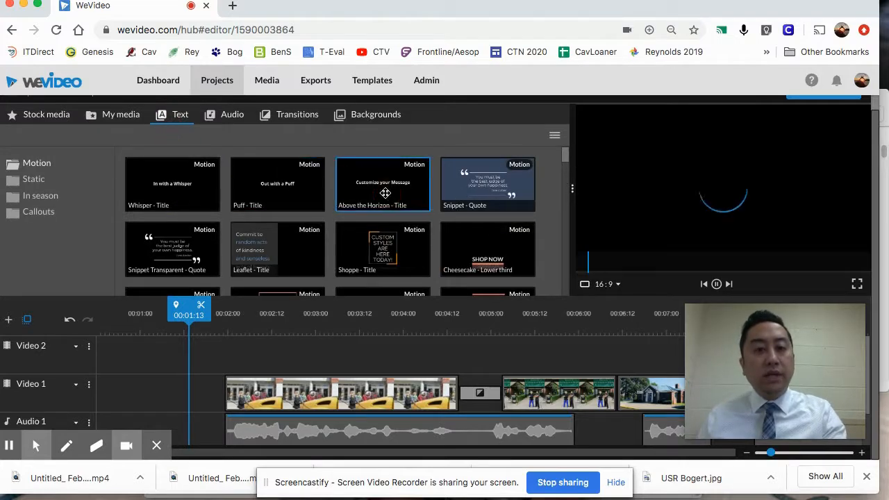
pyautogui.click(402, 247)
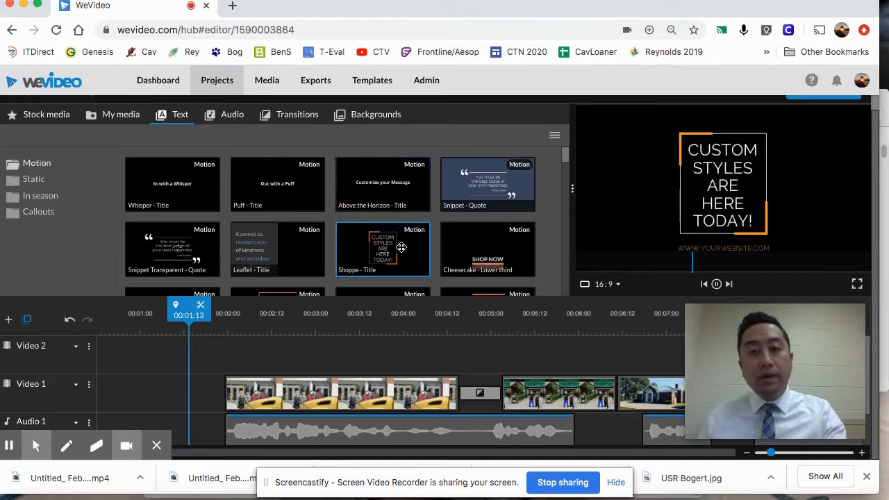
pyautogui.click(716, 283)
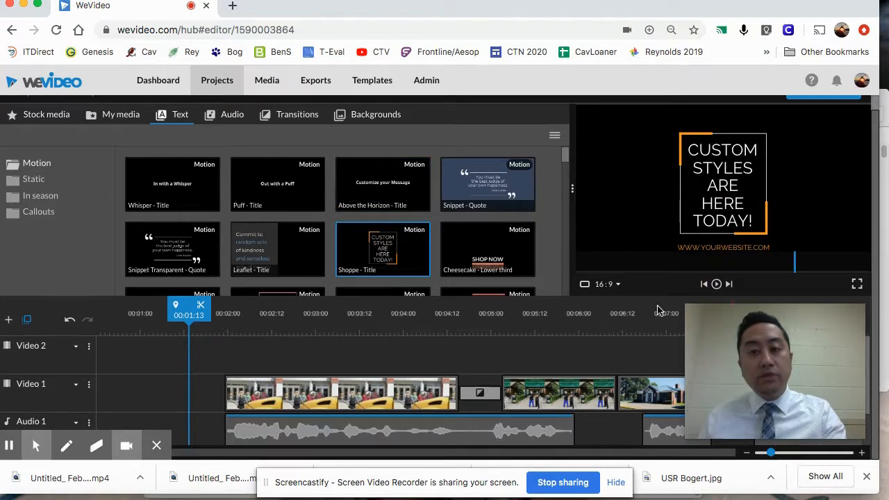
# Step: Place the Shoppe title on Video 2 at 00:01:24, aligned with the start of the Students Walking Into School clip
pyautogui.moveTo(364, 250); pyautogui.dragTo(244, 347)
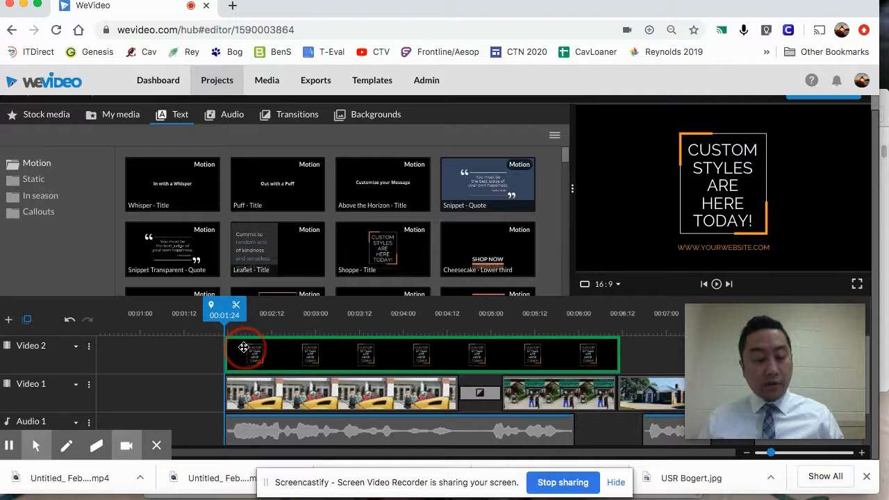
pyautogui.moveTo(244, 347); pyautogui.dragTo(243, 349)
pyautogui.click(243, 350)
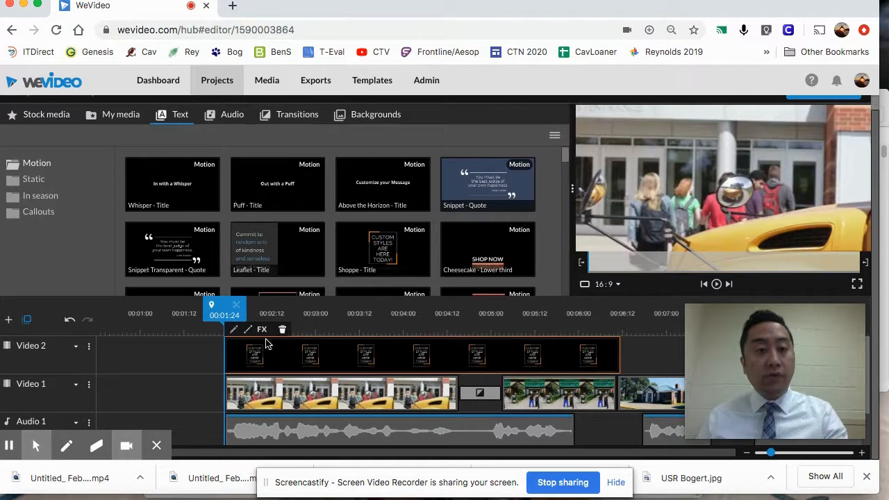
# Step: Play the sequence to check how the Shoppe title overlays the school clip and the USR Reynolds image
pyautogui.press('space')
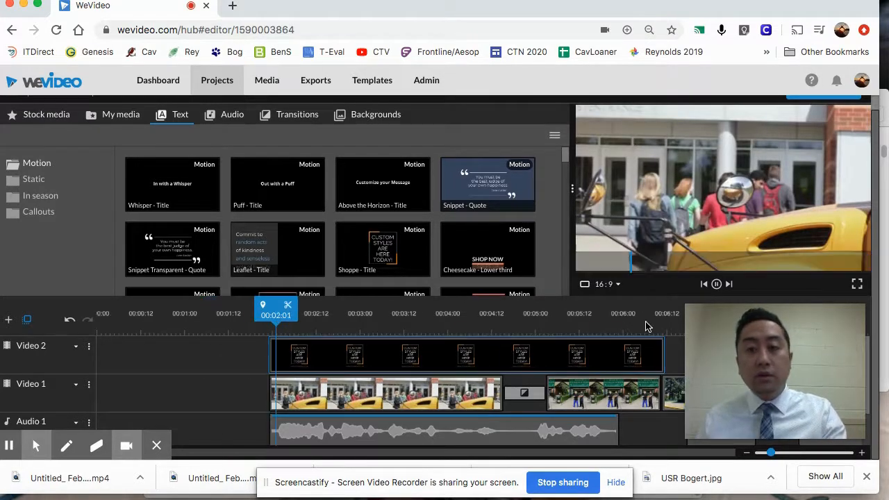
pyautogui.click(631, 338)
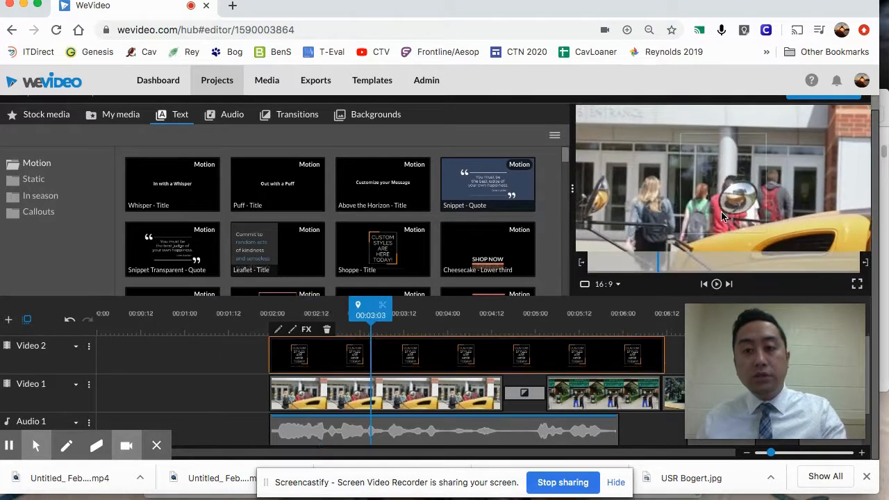
pyautogui.press('space')
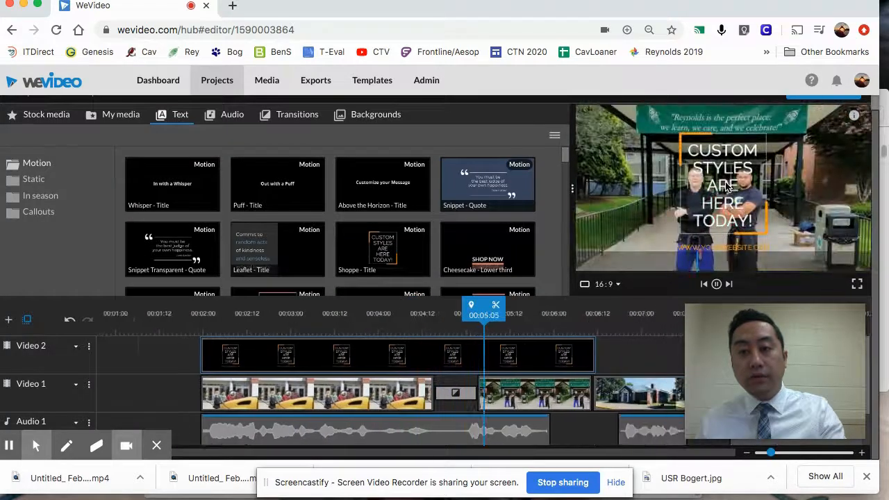
pyautogui.click(538, 350)
# Step: Move the Shoppe title to the beginning of Video 2 and trim its end to 00:03:12
pyautogui.hscroll(-3, 507, 370)
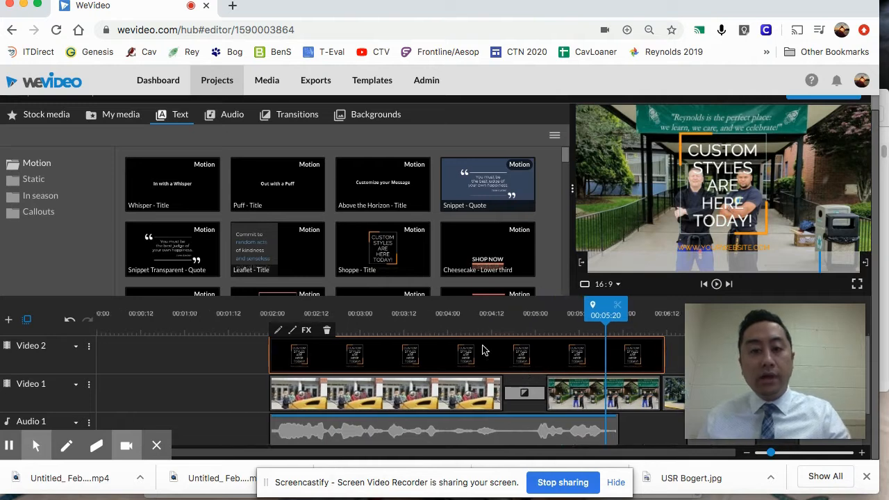
pyautogui.moveTo(444, 356); pyautogui.dragTo(250, 357)
pyautogui.moveTo(490, 353); pyautogui.dragTo(399, 354)
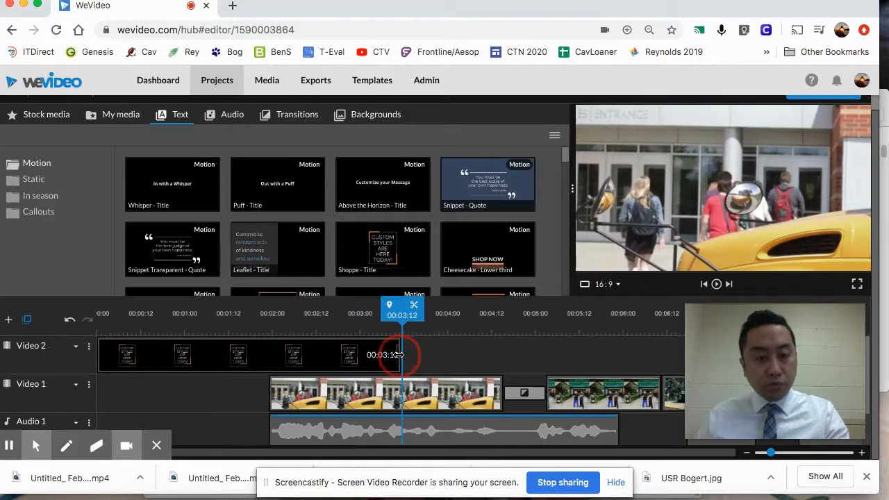
# Step: Select all the Video 1 and Audio 1 clips and shift them together to start where the Shoppe title ends
pyautogui.moveTo(224, 391); pyautogui.dragTo(861, 469)
pyautogui.moveTo(771, 452); pyautogui.dragTo(767, 452)
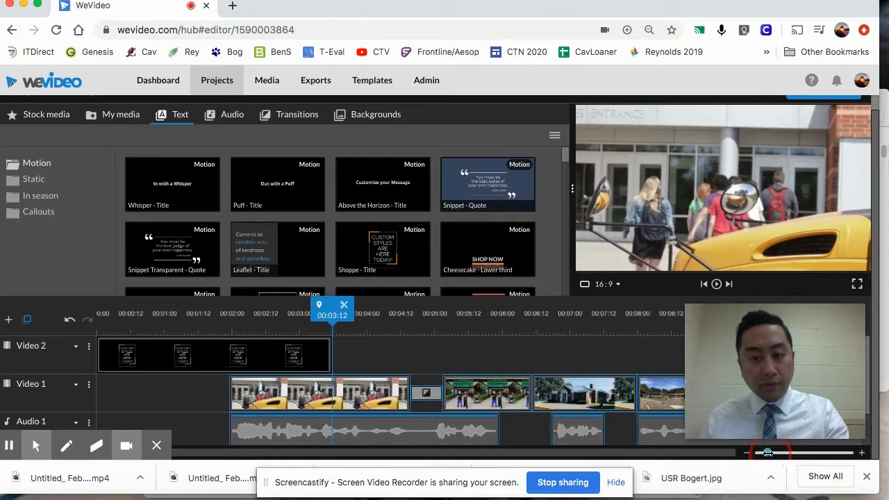
pyautogui.moveTo(268, 391); pyautogui.dragTo(370, 391)
# Step: Open the Shoppe title for editing and set its first palette color to red
pyautogui.moveTo(177, 316); pyautogui.dragTo(104, 317)
pyautogui.click(203, 360)
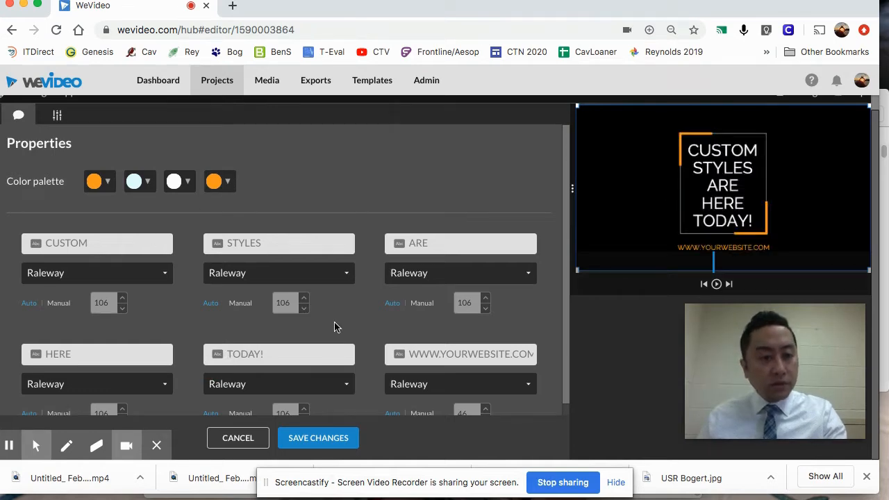
pyautogui.scroll(-1, 566, 229)
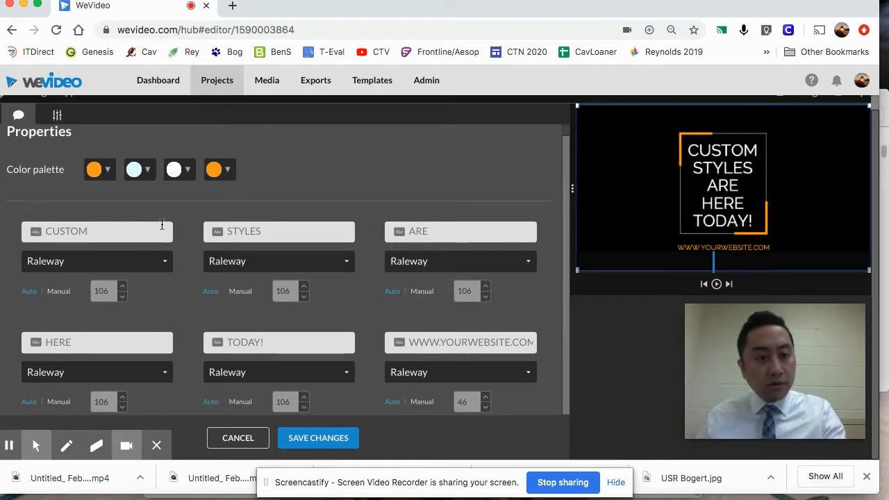
pyautogui.scroll(2, 165, 258)
pyautogui.moveTo(63, 451)
pyautogui.click(109, 199)
pyautogui.click(107, 200)
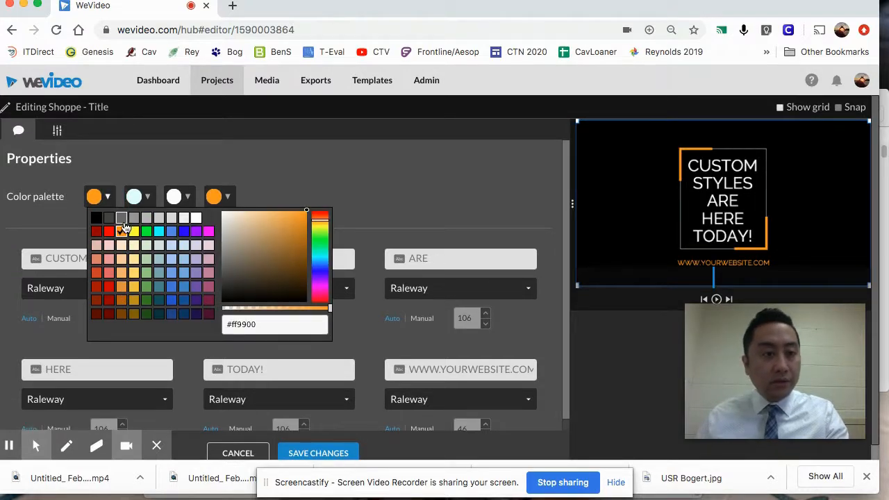
pyautogui.click(109, 231)
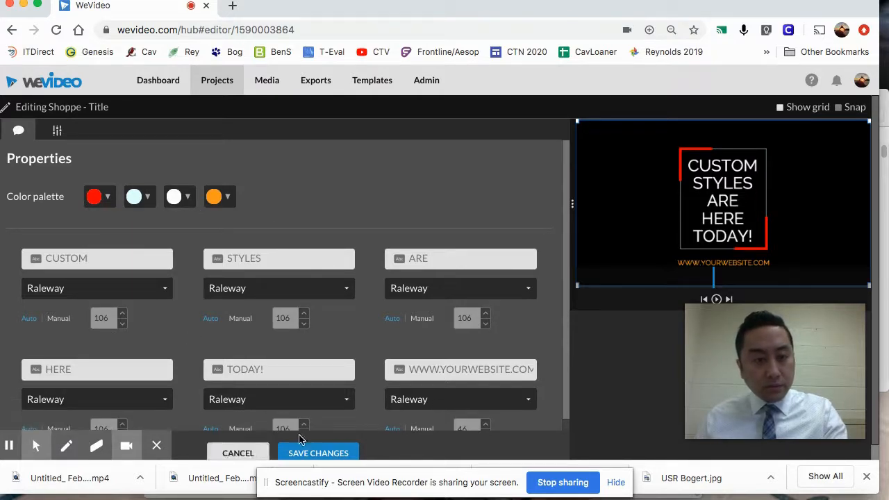
# Step: Examine the Shoppe title's rotation, flip, scale and position settings
pyautogui.click(55, 132)
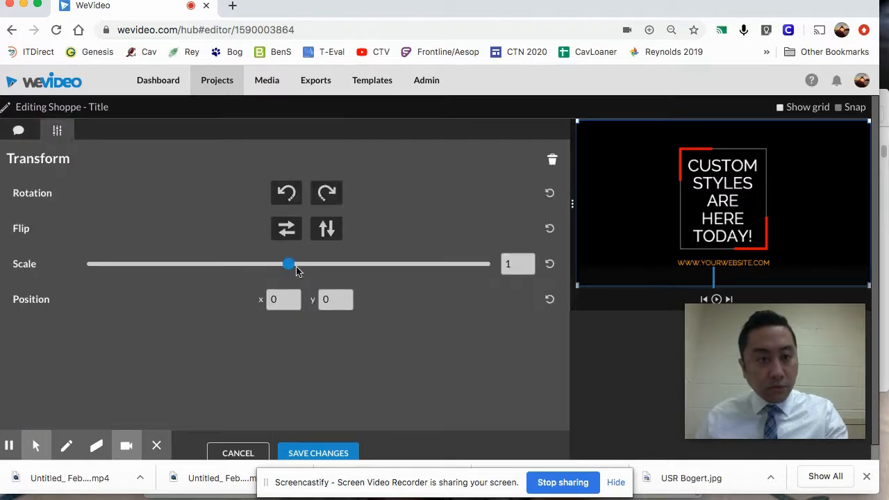
pyautogui.moveTo(292, 270)
pyautogui.mouseDown()
pyautogui.moveTo(301, 266)
pyautogui.moveTo(288, 271)
pyautogui.mouseUp()
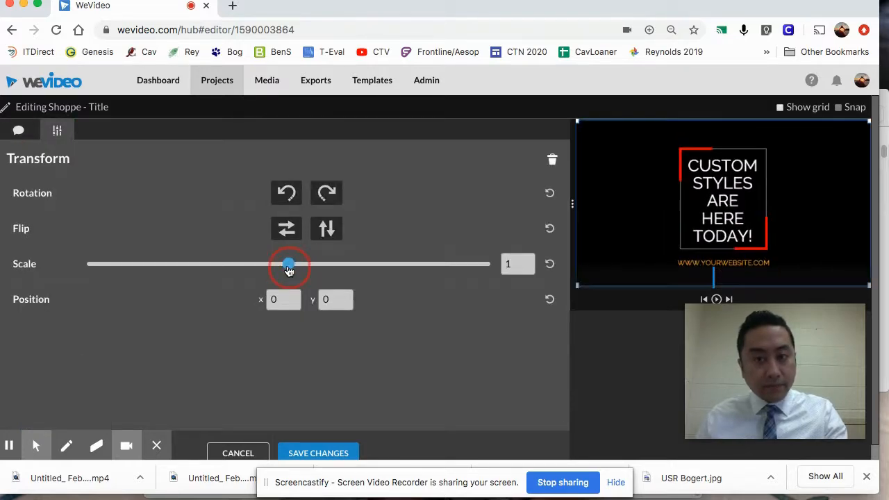
pyautogui.click(23, 131)
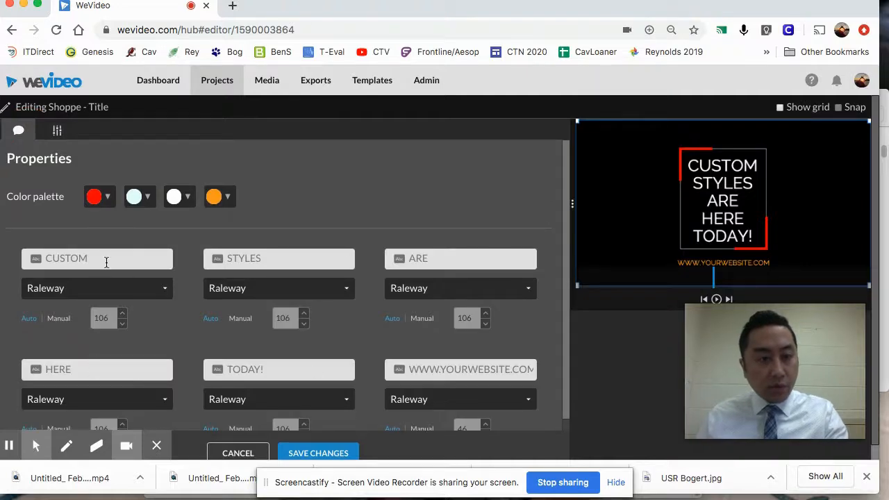
# Step: Replace the Shoppe title's first three text lines with "Sample", "WeVideo" and "Tutorial"
pyautogui.moveTo(118, 257); pyautogui.dragTo(26, 261)
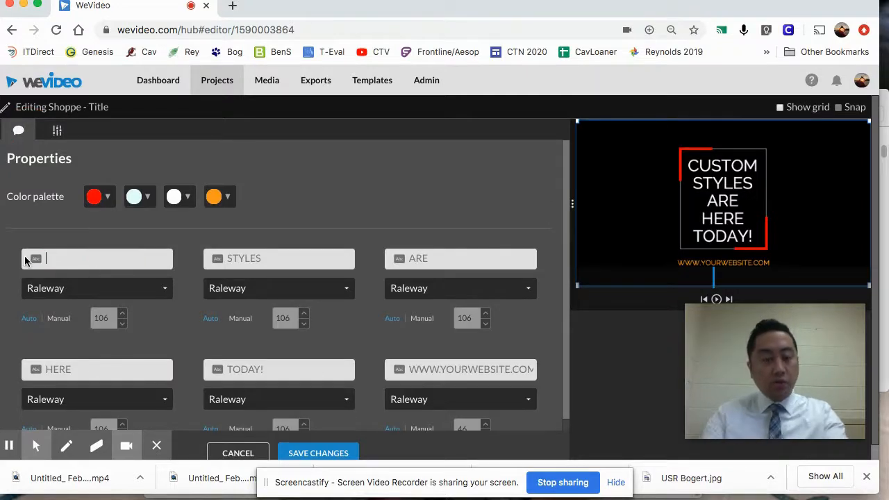
pyautogui.write('Sample')
pyautogui.press('Tab')
pyautogui.write('WE V')
pyautogui.press('BackSpace')
pyautogui.press('BackSpace')
pyautogui.write('eTutorial')
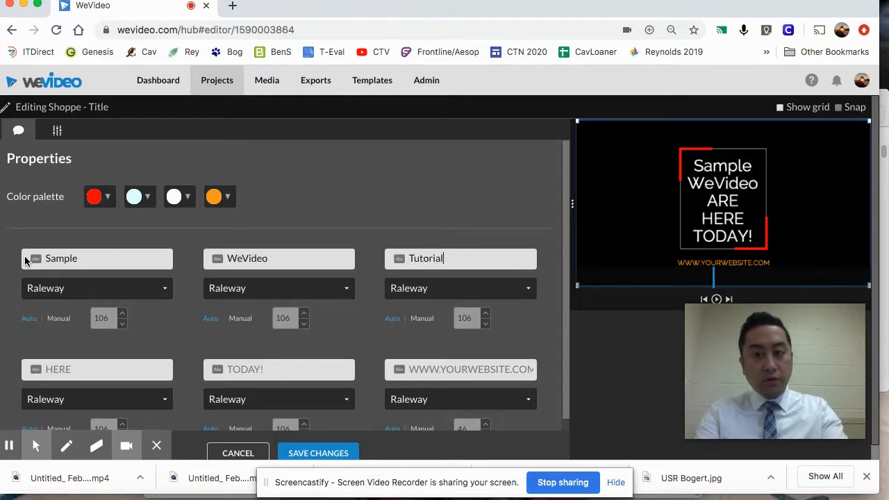
# Step: Fill the remaining title lines with "By", the author's full name and "Extra Font Here", and save the title changes
pyautogui.press('Tab')
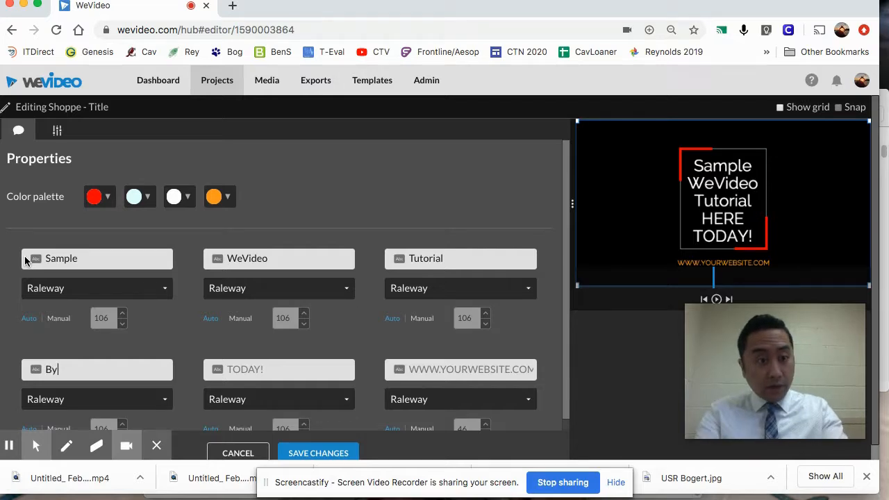
pyautogui.write('Mike')
pyautogui.press('Tab')
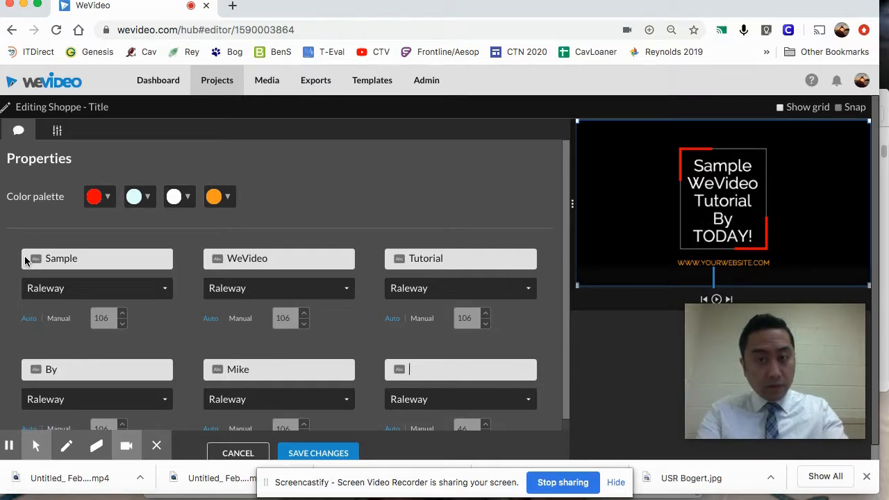
pyautogui.write('Padilla')
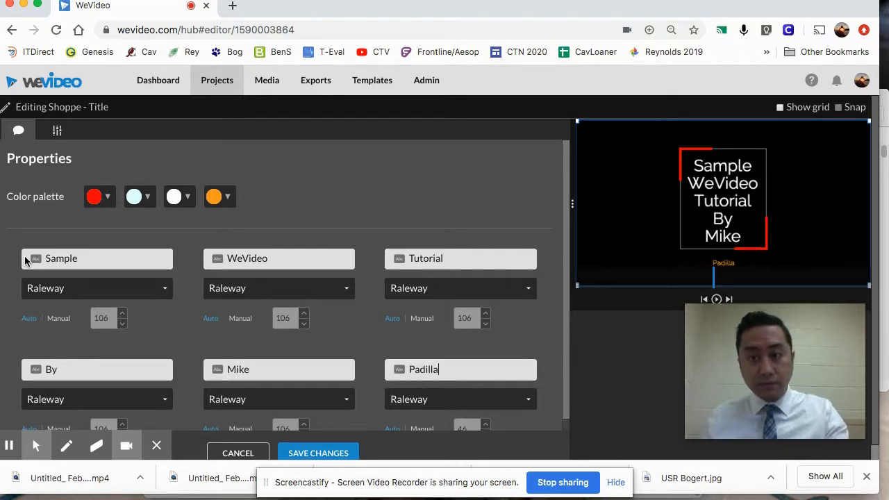
pyautogui.click(273, 368)
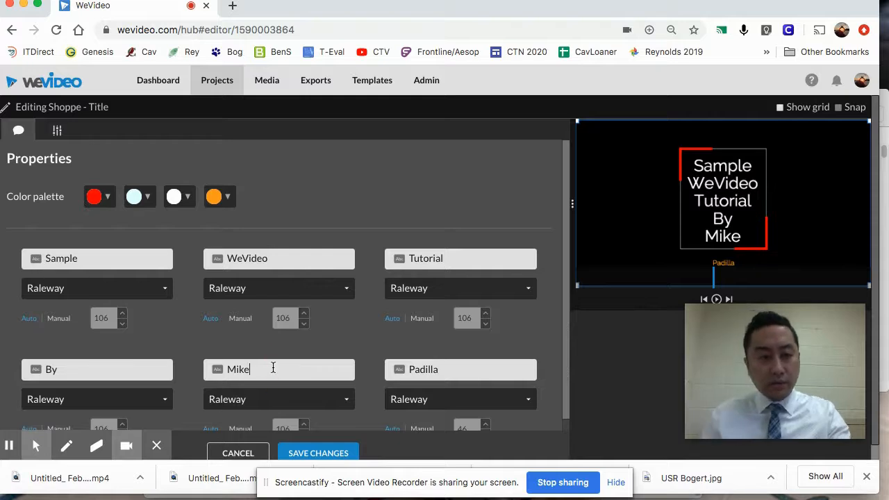
pyautogui.write('Padilla')
pyautogui.press('Tab')
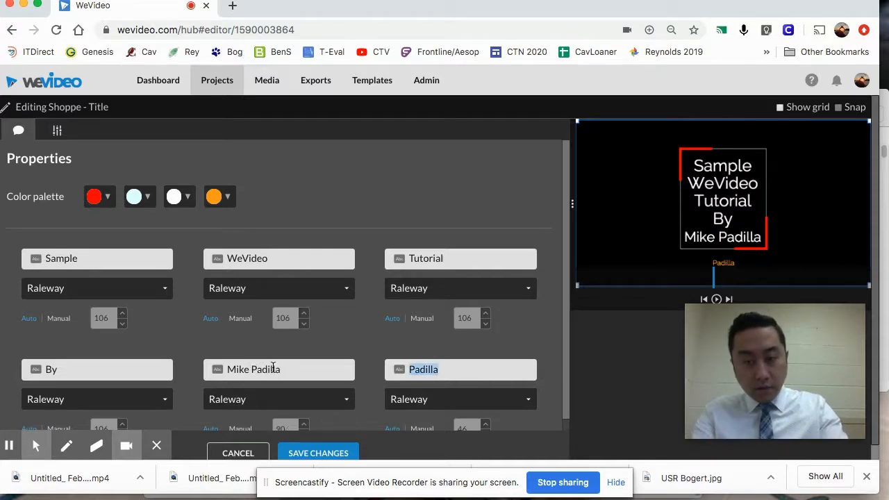
pyautogui.write('Extra Font Here')
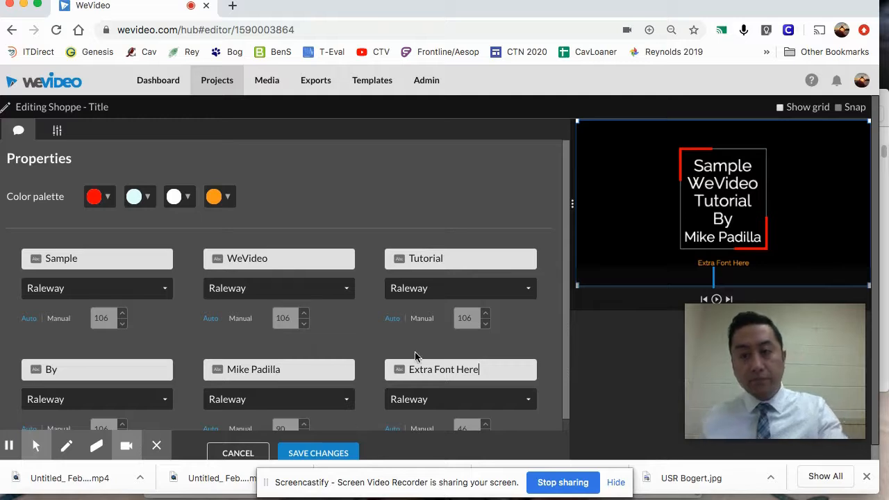
pyautogui.click(309, 453)
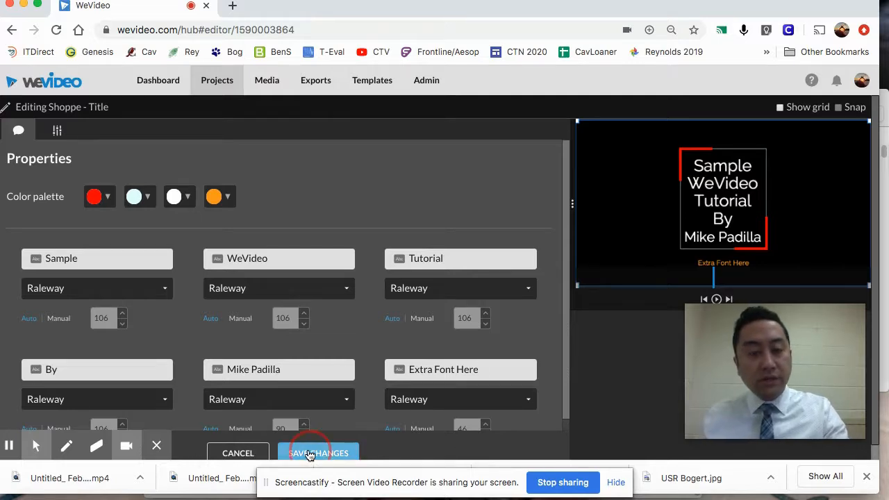
# Step: Play the sequence from the beginning to check the edited title and its change to the school clip
pyautogui.click(169, 330)
pyautogui.moveTo(170, 330); pyautogui.dragTo(78, 334)
pyautogui.press('space')
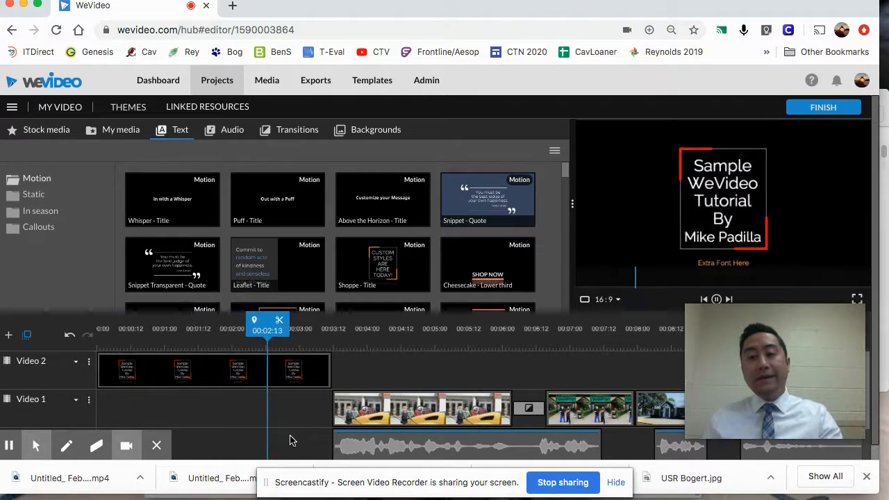
pyautogui.click(275, 381)
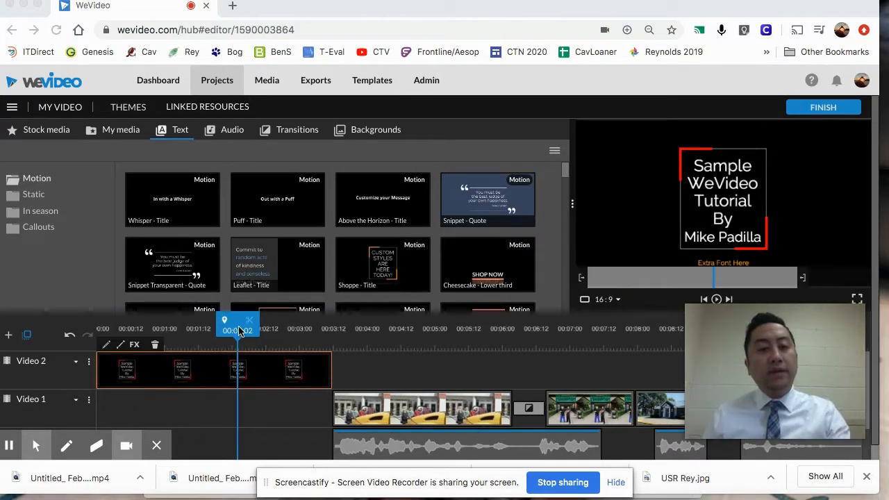
pyautogui.moveTo(239, 330); pyautogui.dragTo(78, 331)
pyautogui.press('space')
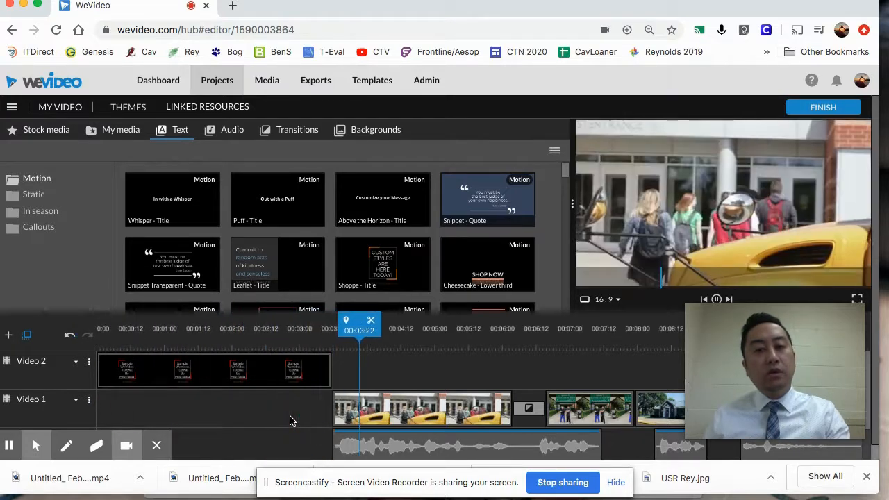
pyautogui.press('space')
# Step: Preview "Wet Lips - Audio Hero" from the premium Feel Good music and place it at the start of the Voiceover 1 track
pyautogui.scroll(-1, 292, 419)
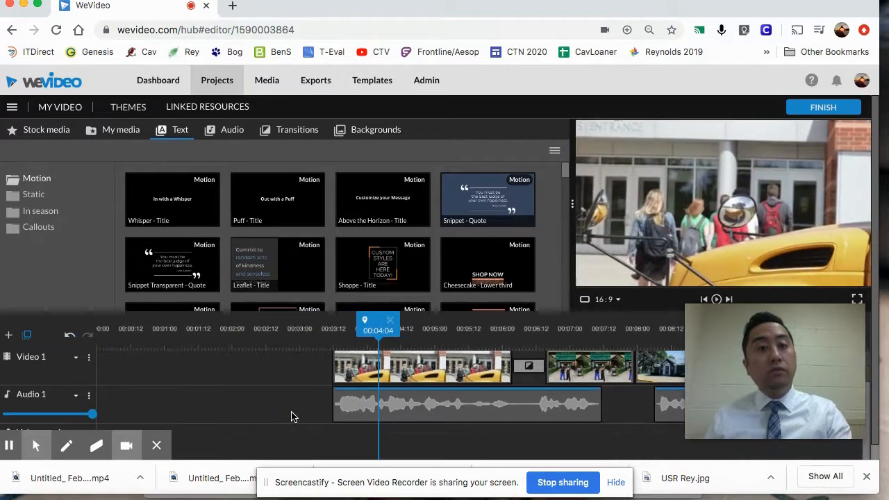
pyautogui.click(231, 134)
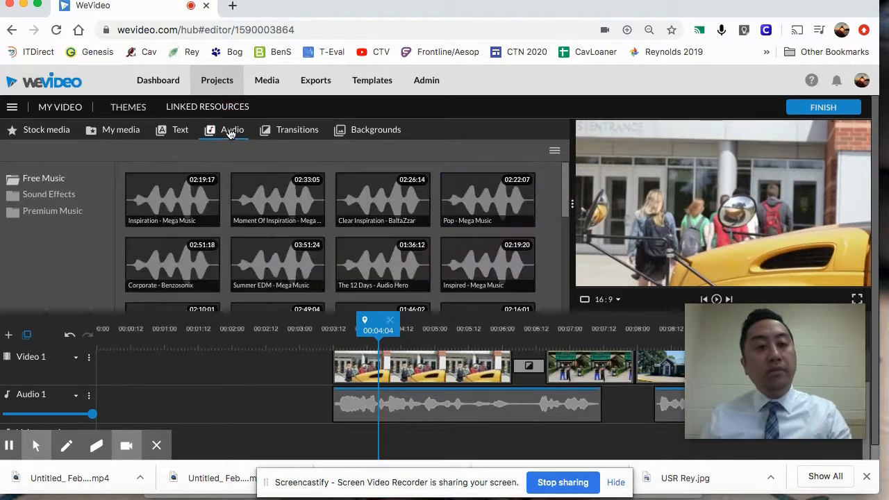
pyautogui.click(47, 216)
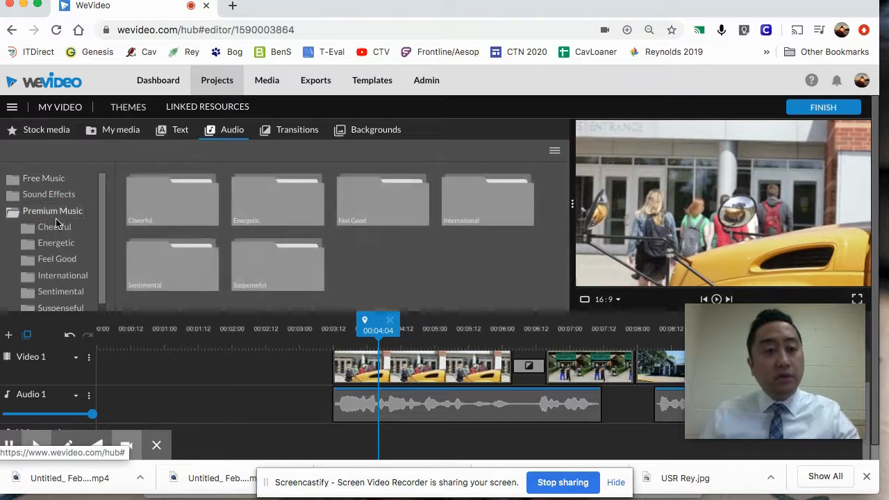
pyautogui.click(66, 247)
pyautogui.click(59, 258)
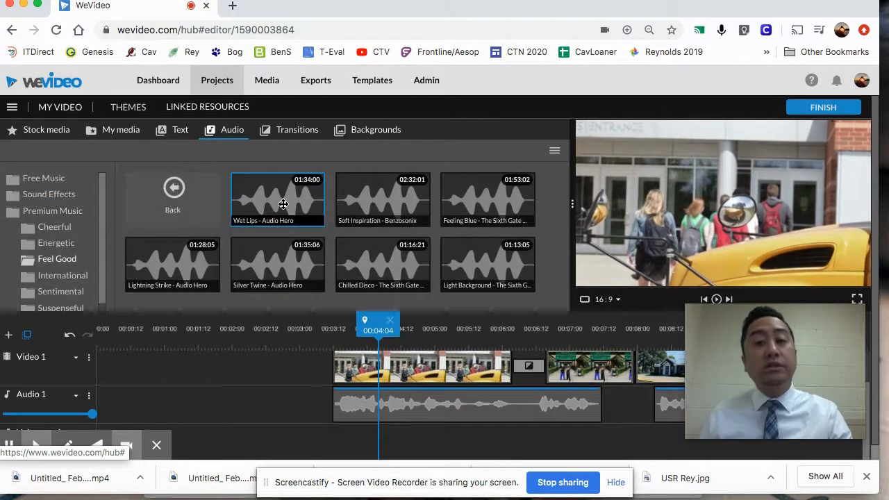
pyautogui.click(283, 204)
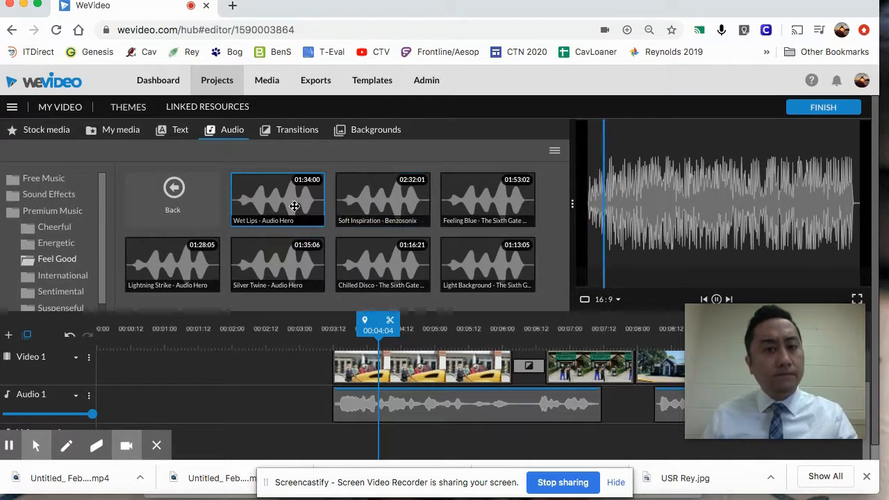
pyautogui.moveTo(272, 200); pyautogui.dragTo(269, 229)
pyautogui.moveTo(269, 195); pyautogui.dragTo(103, 419)
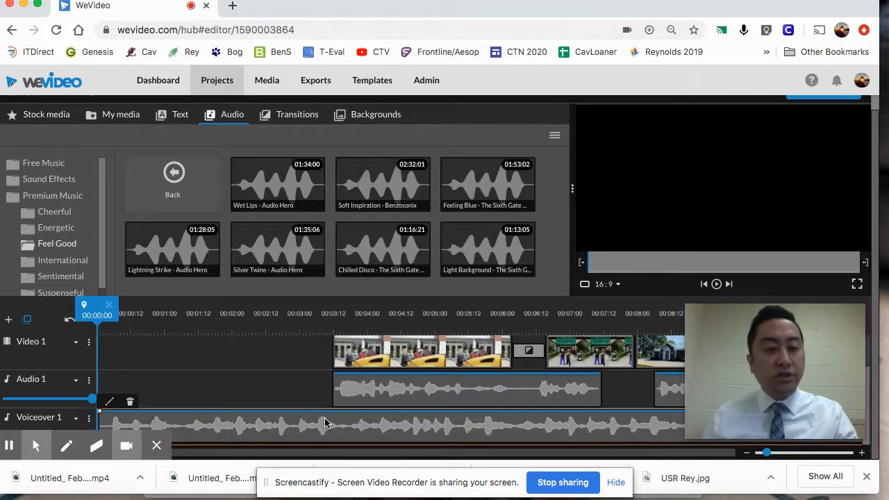
# Step: Play the opening to hear how the background music mixes with the narration
pyautogui.scroll(2, 245, 387)
pyautogui.scroll(-2, 248, 386)
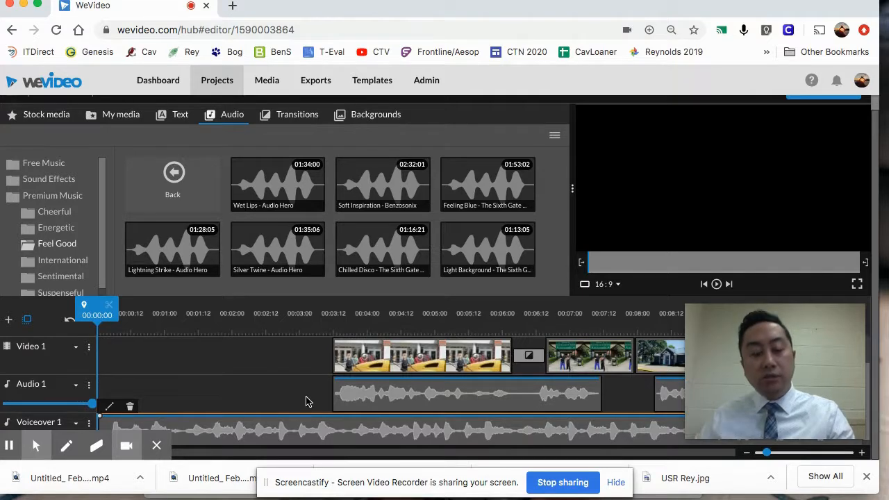
pyautogui.press('space')
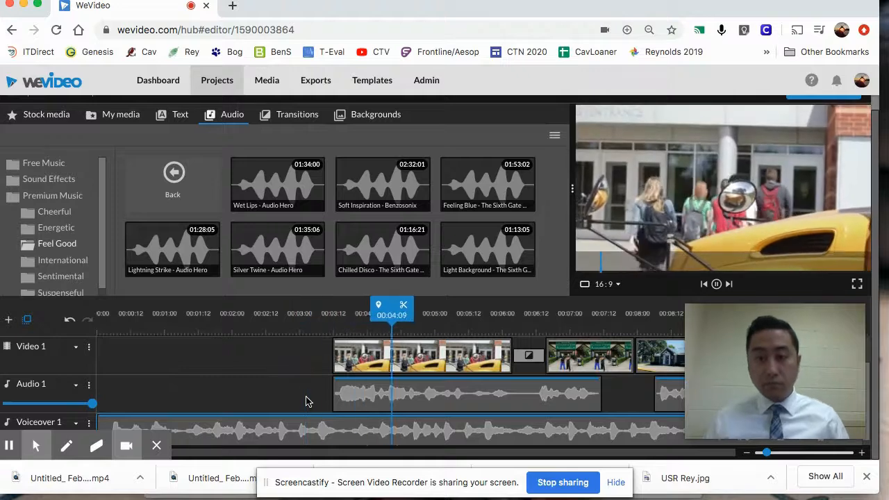
pyautogui.press('space')
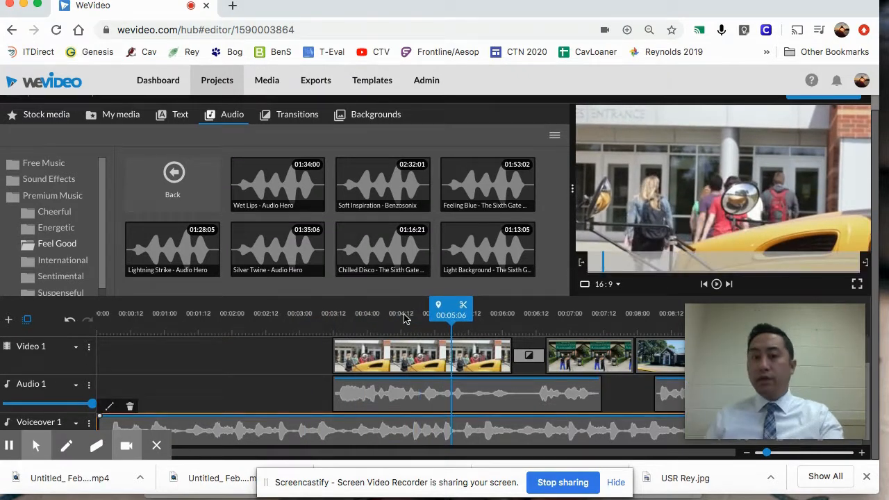
# Step: Add volume keyframes to the music just before and after 00:03:12, and lower the second so the music fades under the narration
pyautogui.moveTo(345, 313)
pyautogui.mouseDown()
pyautogui.moveTo(324, 316)
pyautogui.moveTo(334, 315)
pyautogui.mouseUp()
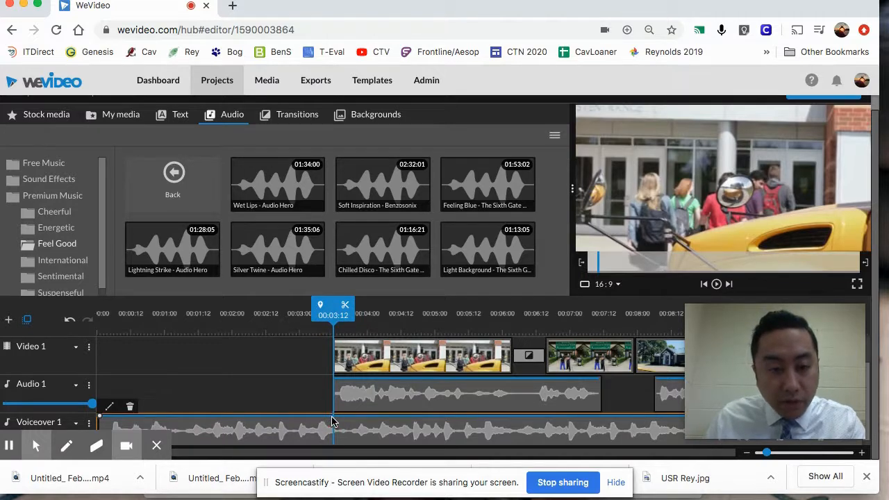
pyautogui.moveTo(323, 424)
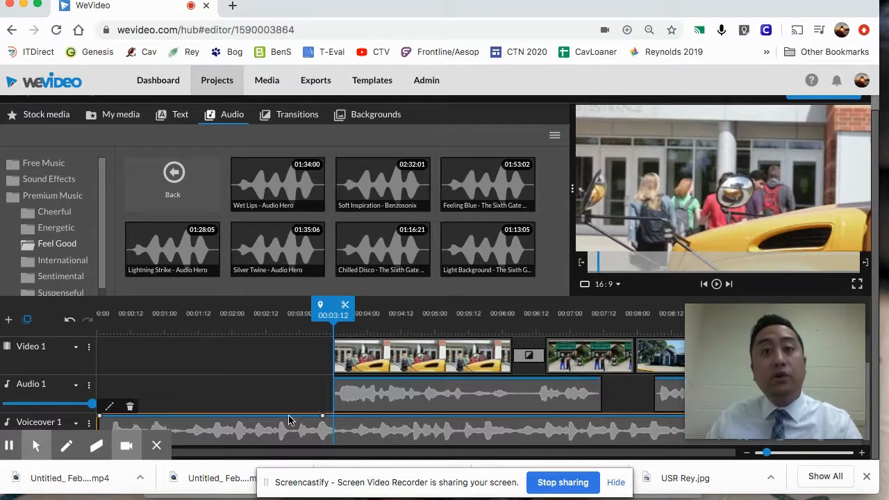
pyautogui.moveTo(322, 420); pyautogui.dragTo(304, 419)
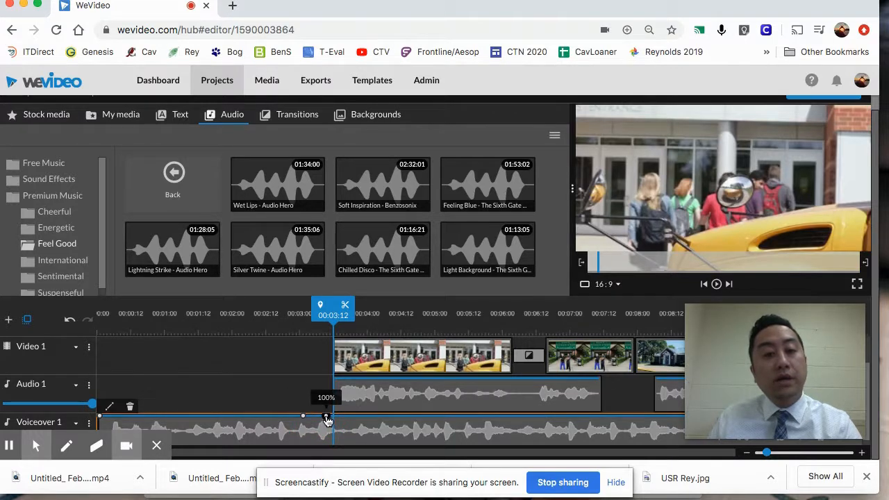
pyautogui.moveTo(326, 419)
pyautogui.mouseDown()
pyautogui.moveTo(380, 417)
pyautogui.moveTo(342, 417)
pyautogui.mouseUp()
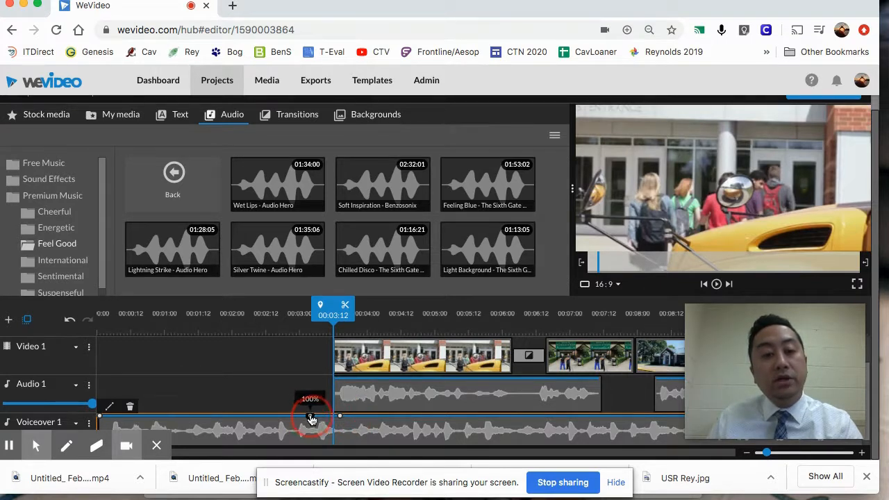
pyautogui.moveTo(340, 419); pyautogui.dragTo(341, 438)
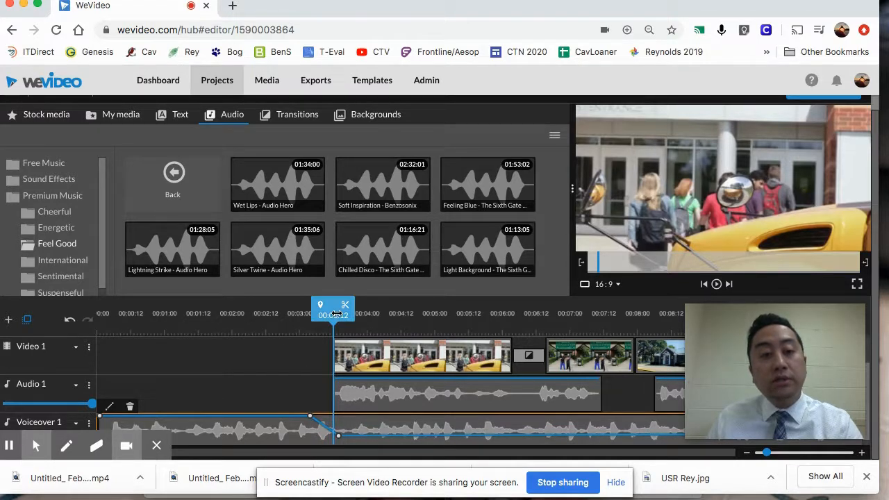
# Step: Play from within the title into the school clip to check the music's volume drop
pyautogui.click(130, 316)
pyautogui.press('space')
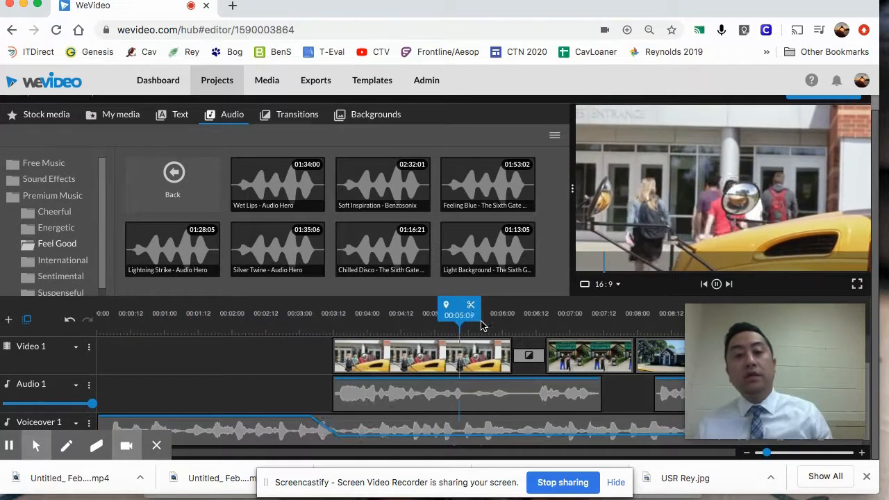
pyautogui.press('space')
# Step: Lower the music's second volume keyframe further and set the playhead back to 00:02:11
pyautogui.moveTo(485, 315); pyautogui.dragTo(297, 315)
pyautogui.moveTo(273, 437); pyautogui.dragTo(273, 445)
pyautogui.moveTo(231, 317); pyautogui.dragTo(199, 316)
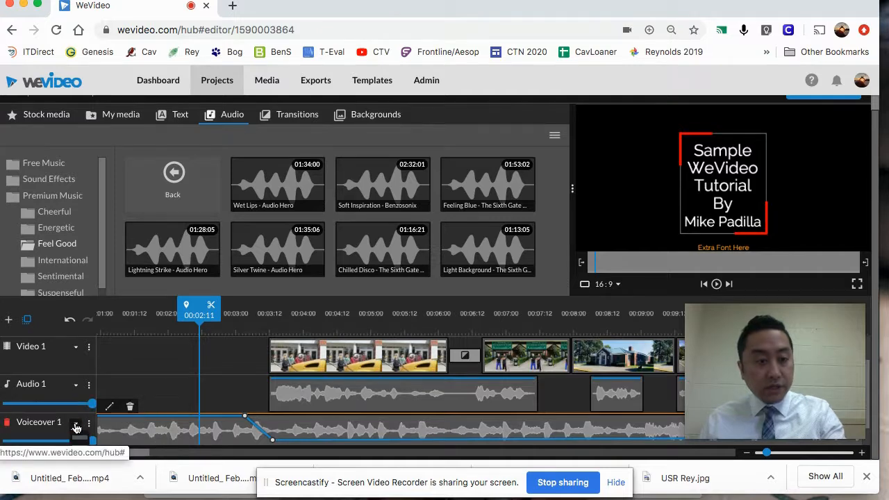
# Step: Play from 00:02:11 into the first school clip to check the lowered music level under the narration
pyautogui.scroll(-1, 77, 426)
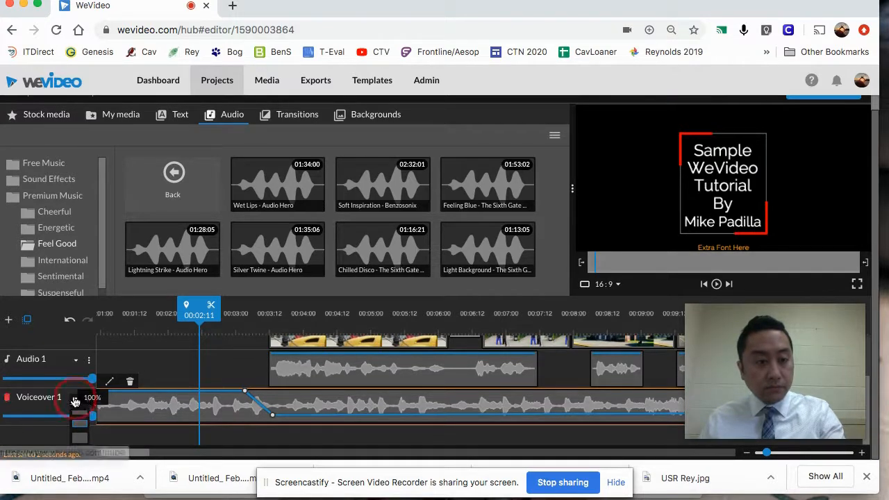
pyautogui.scroll(1, 89, 406)
pyautogui.press('space')
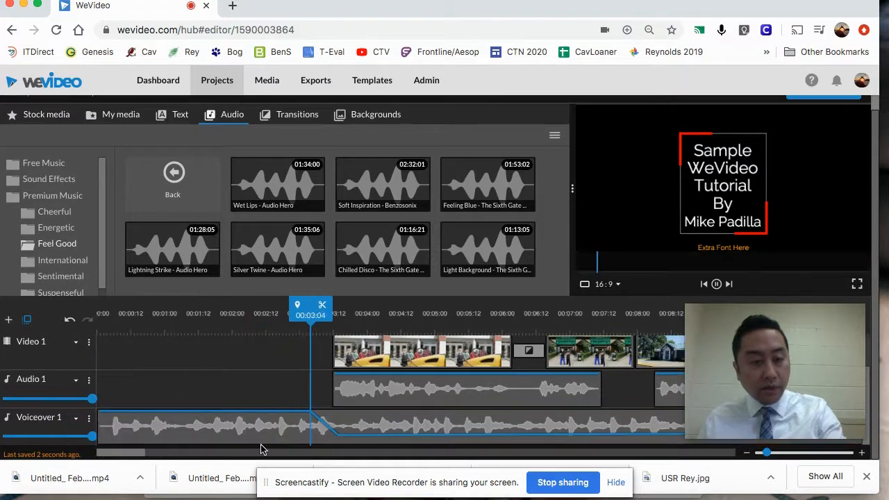
pyautogui.click(369, 439)
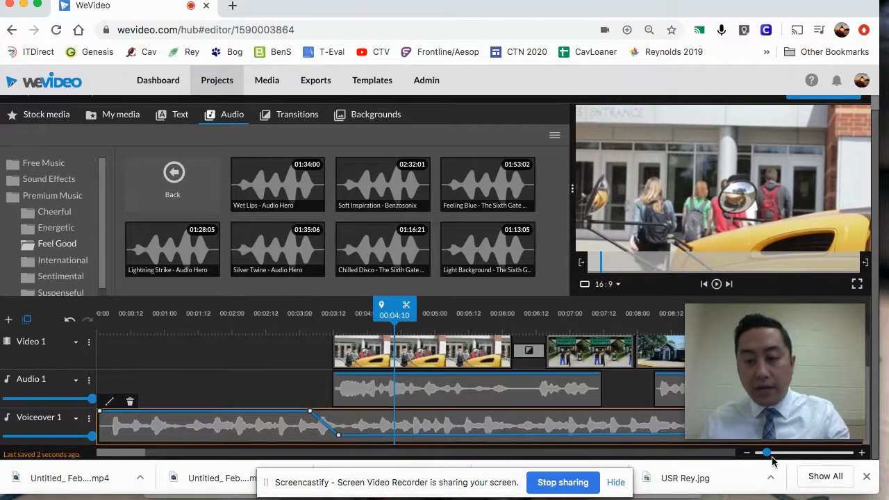
# Step: Add two volume keyframes to the music at 00:13:07, where the last narration clip ends, and raise the second to bring the music back up
pyautogui.moveTo(763, 452); pyautogui.dragTo(759, 452)
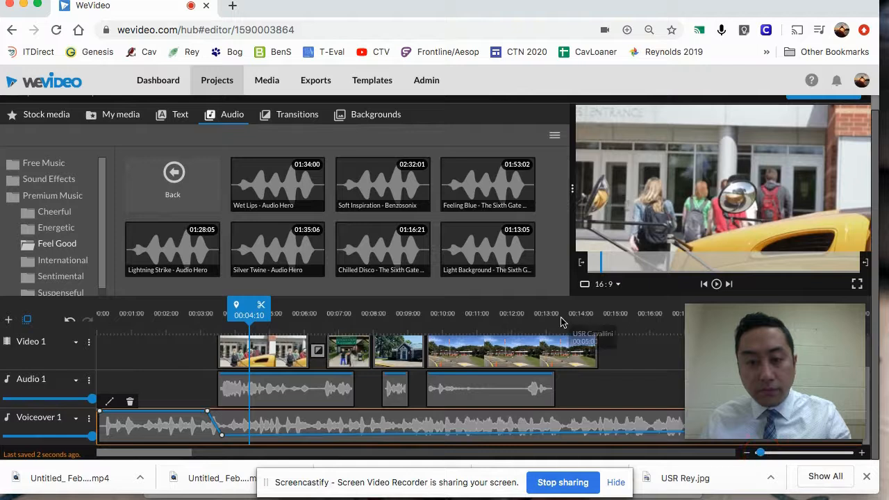
pyautogui.click(561, 318)
pyautogui.moveTo(760, 451)
pyautogui.mouseDown()
pyautogui.moveTo(770, 451)
pyautogui.moveTo(761, 452)
pyautogui.mouseUp()
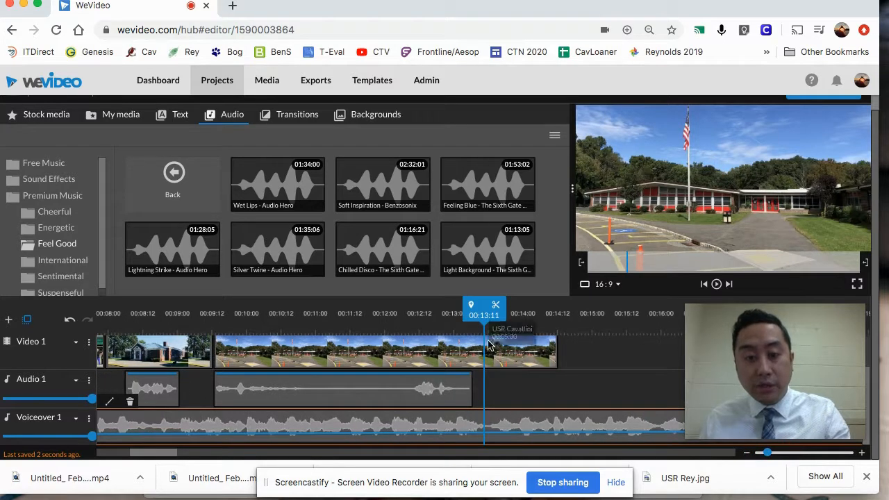
pyautogui.click(475, 316)
pyautogui.click(472, 438)
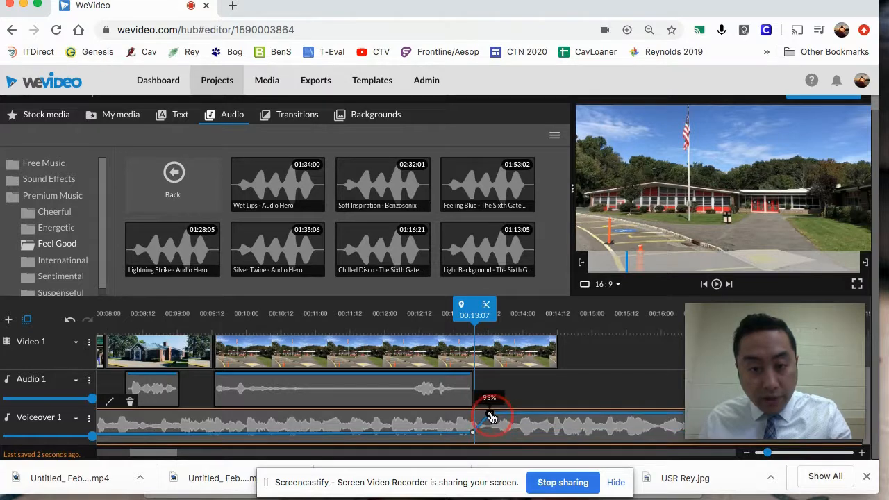
# Step: Play the last school image's section to check how the music rises after the narration
pyautogui.moveTo(471, 323); pyautogui.dragTo(390, 323)
pyautogui.press('space')
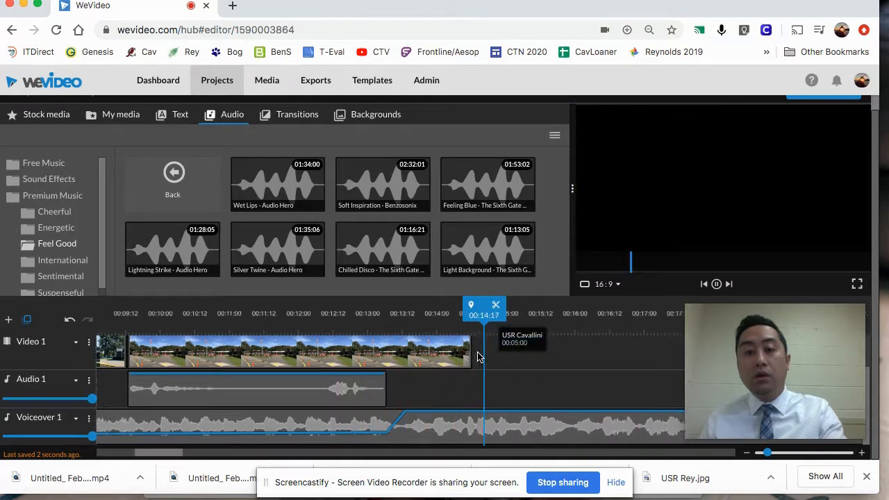
pyautogui.hscroll(-3, 429, 426)
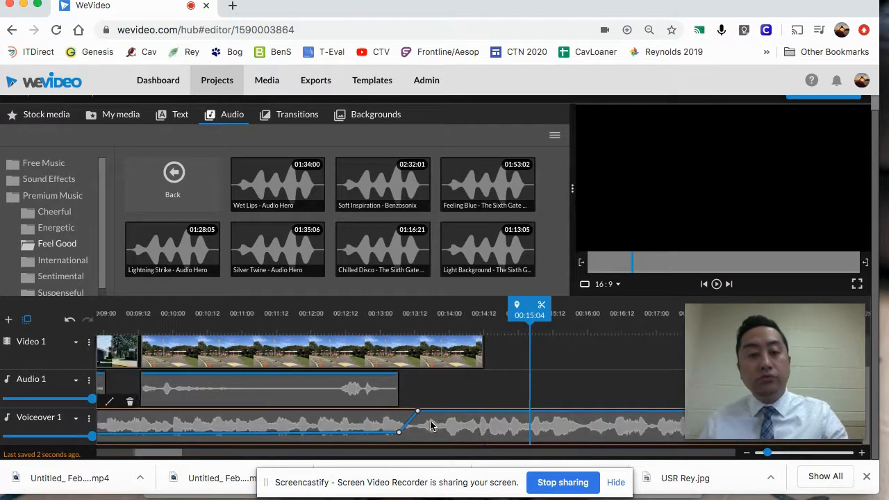
pyautogui.click(234, 313)
pyautogui.press('space')
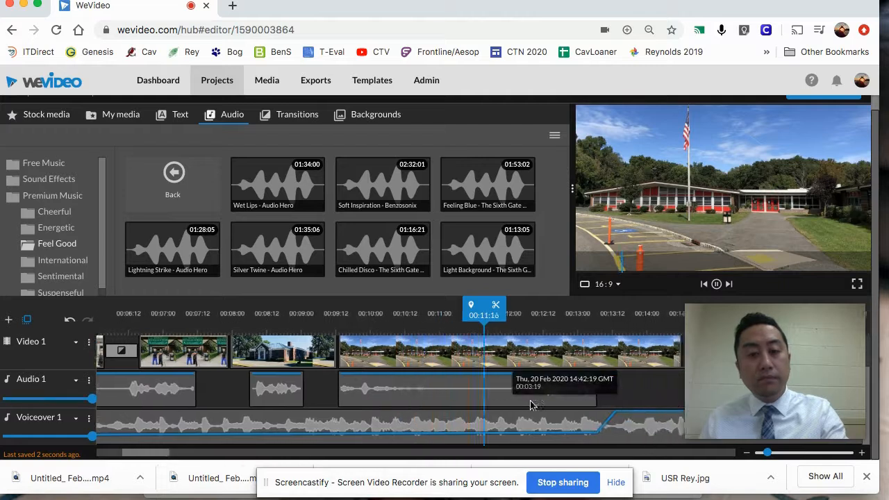
# Step: Trim the last narration clip to 00:01:12 and move the music's volume rise to its new end, with the second keyframe at 100%
pyautogui.click(581, 398)
pyautogui.moveTo(581, 392); pyautogui.dragTo(431, 386)
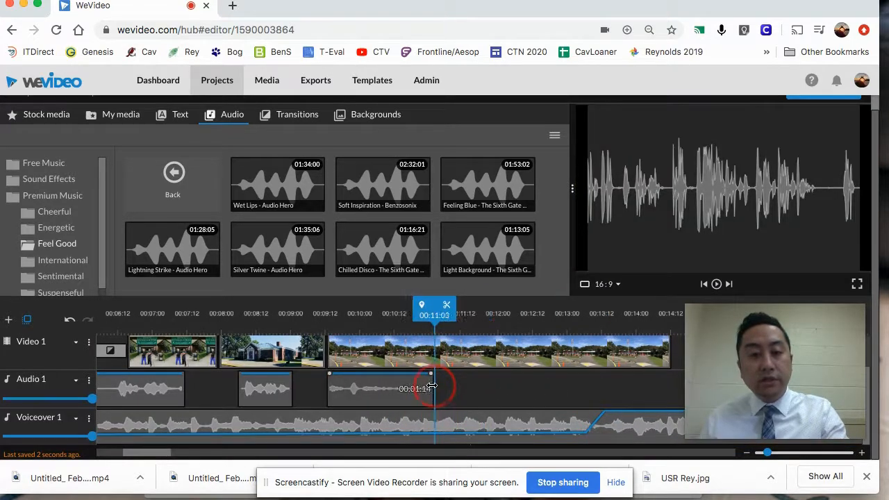
pyautogui.click(585, 435)
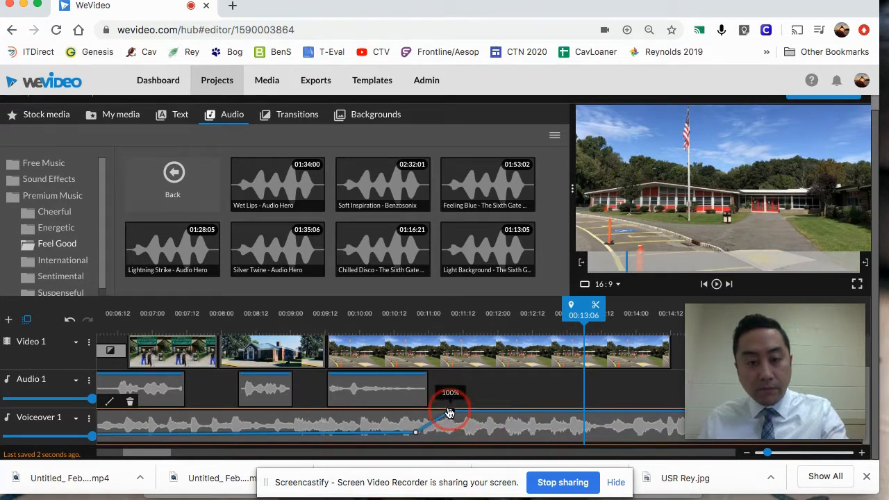
# Step: Play from 00:07:23 through the last narration clip to check the repositioned music rise
pyautogui.click(217, 313)
pyautogui.press('space')
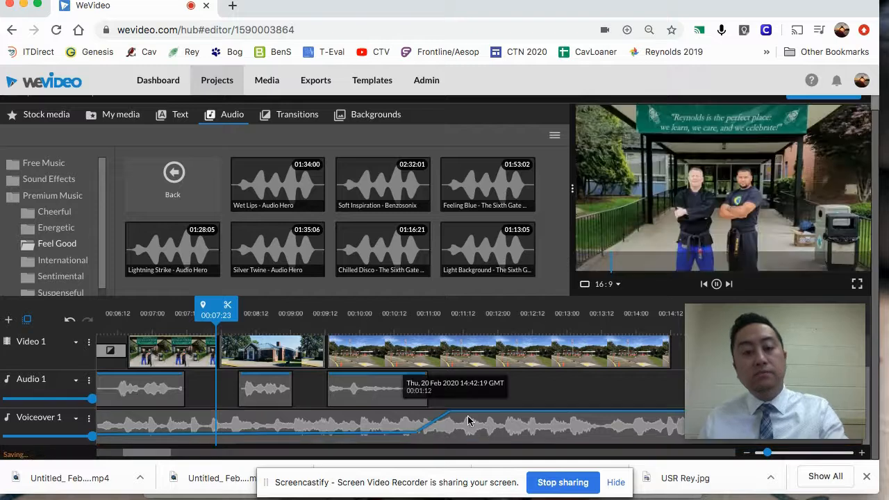
pyautogui.hscroll(-5, 466, 421)
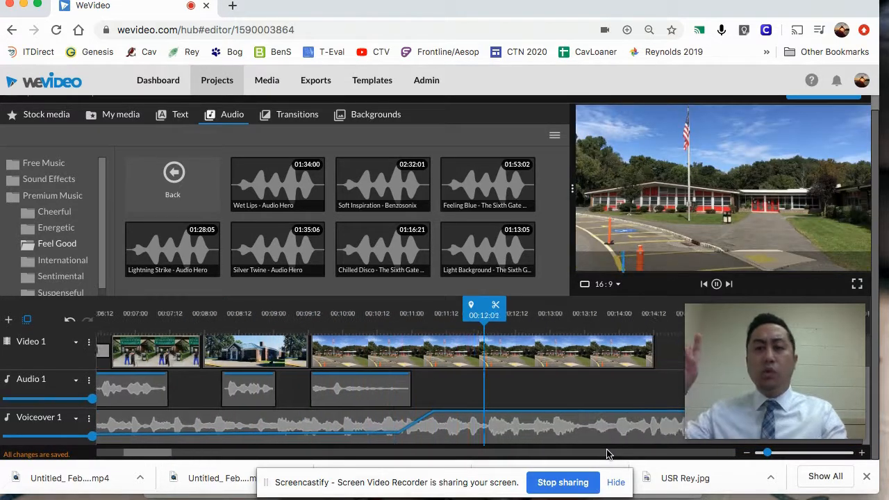
pyautogui.press('space')
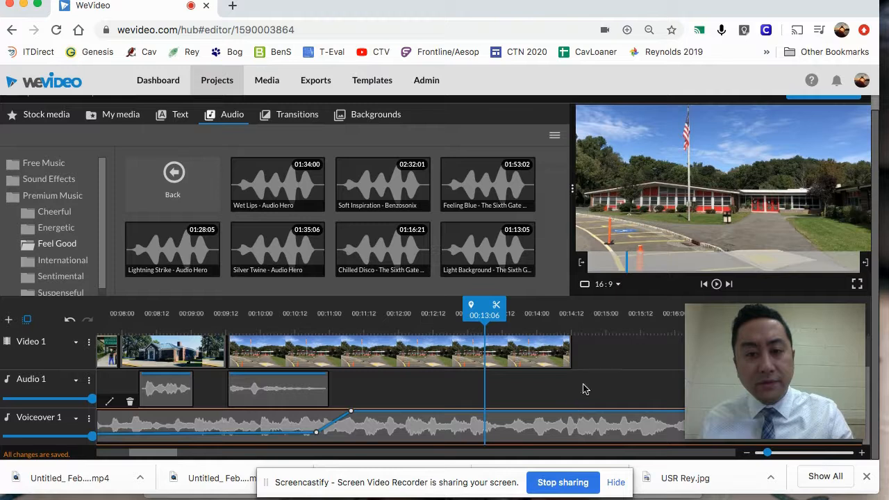
# Step: Shorten the last school image to end at 00:12:09, split the music there and delete the leftover music
pyautogui.click(541, 360)
pyautogui.moveTo(568, 356); pyautogui.dragTo(422, 363)
pyautogui.click(425, 434)
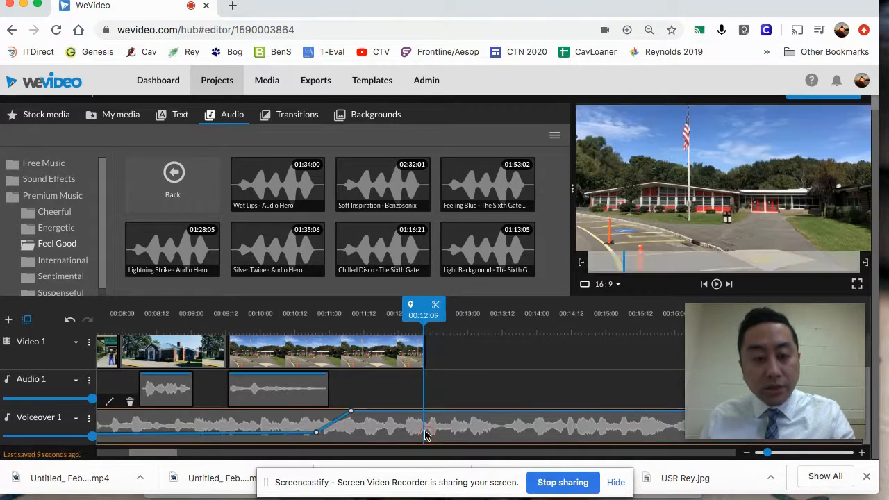
pyautogui.click(436, 311)
pyautogui.click(467, 422)
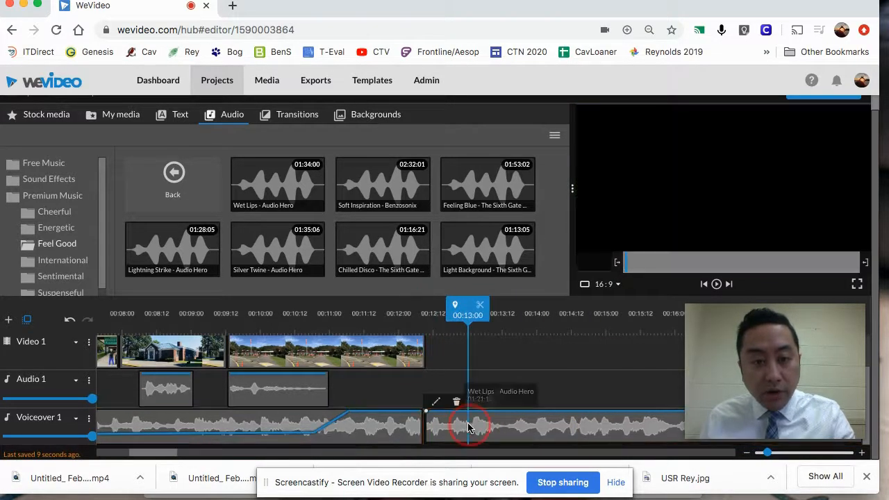
pyautogui.click(458, 401)
# Step: Lower the music's volume at its very end so it fades out, and play the ending
pyautogui.moveTo(426, 321); pyautogui.dragTo(418, 377)
pyautogui.moveTo(418, 429); pyautogui.dragTo(444, 452)
pyautogui.click(361, 316)
pyautogui.press('space')
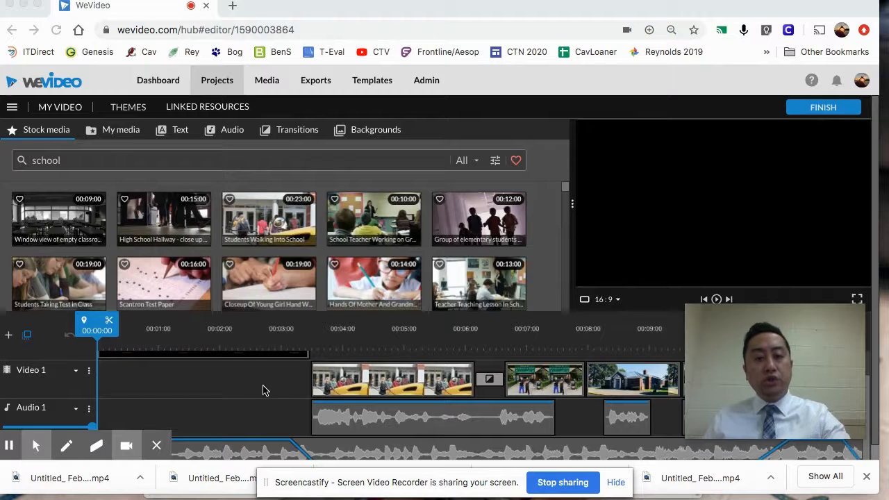
# Step: Browse the background library, previewing the Orange Glow background and the Orange solid, and open the overlays
pyautogui.scroll(-1, 263, 390)
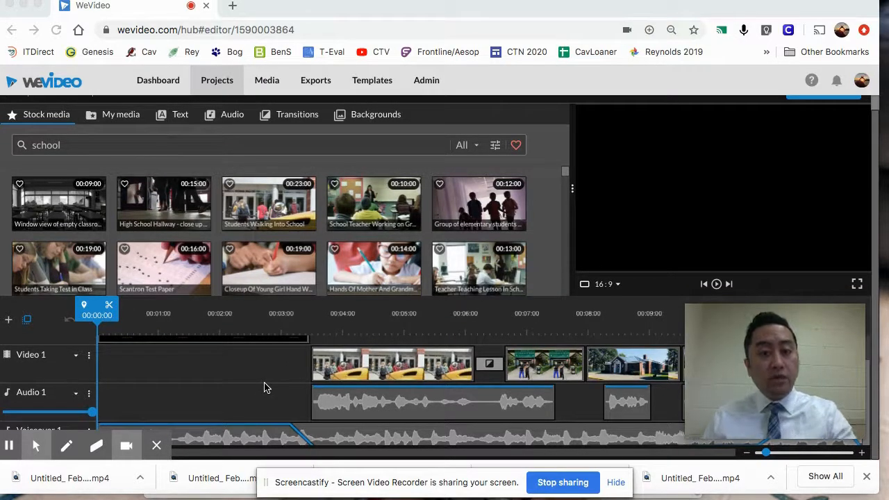
pyautogui.scroll(1, 264, 387)
pyautogui.scroll(-1, 264, 387)
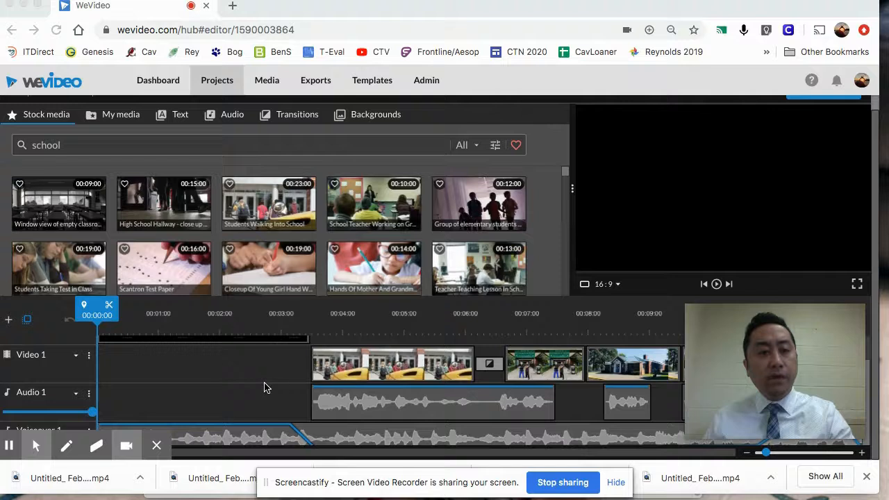
pyautogui.click(375, 117)
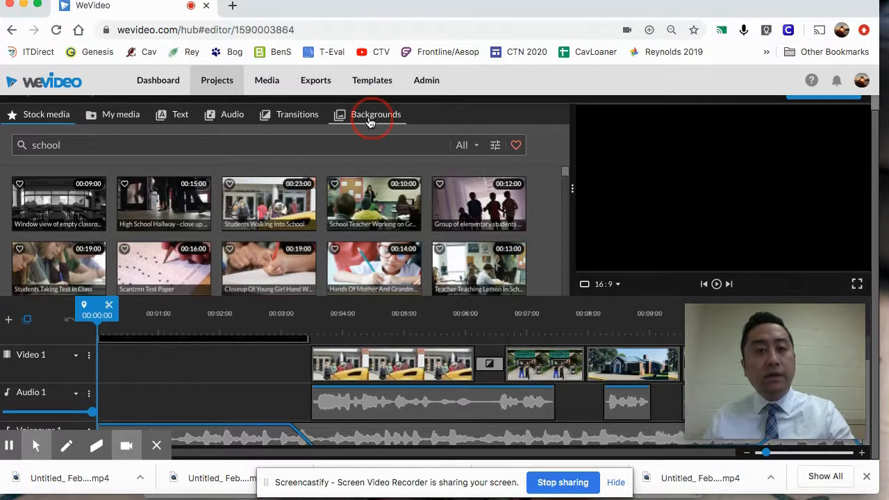
pyautogui.click(370, 121)
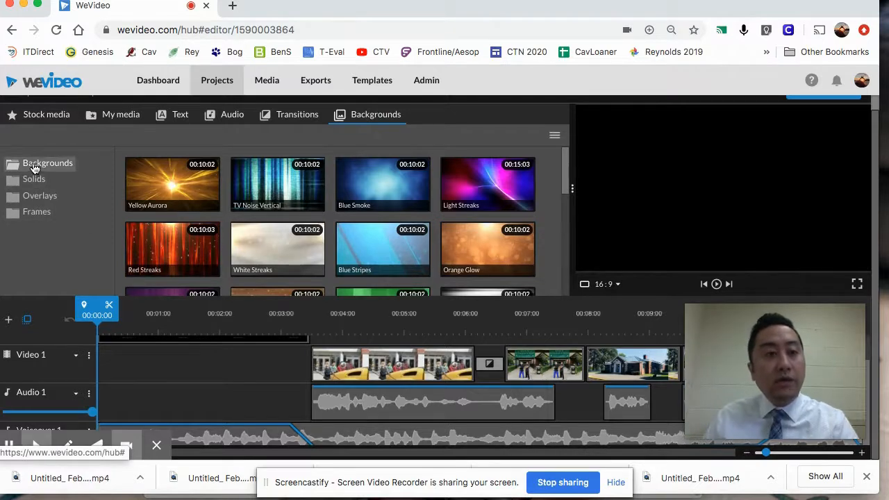
pyautogui.click(489, 251)
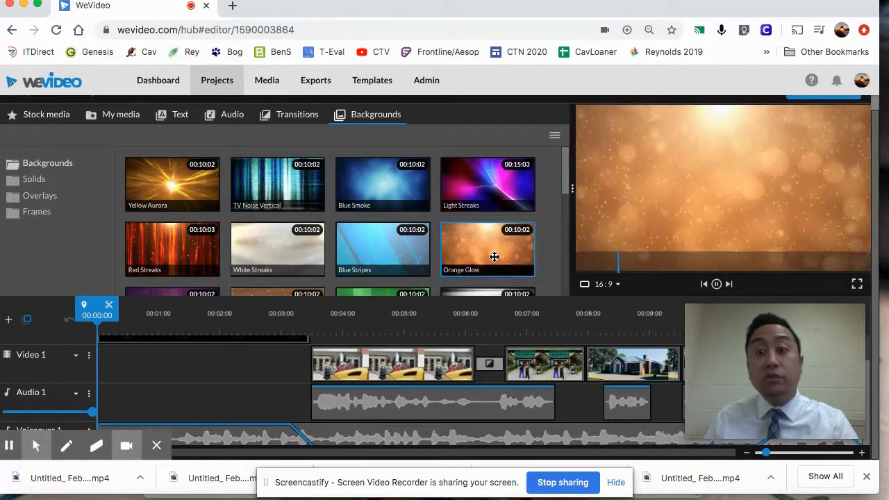
pyautogui.click(43, 182)
pyautogui.click(279, 180)
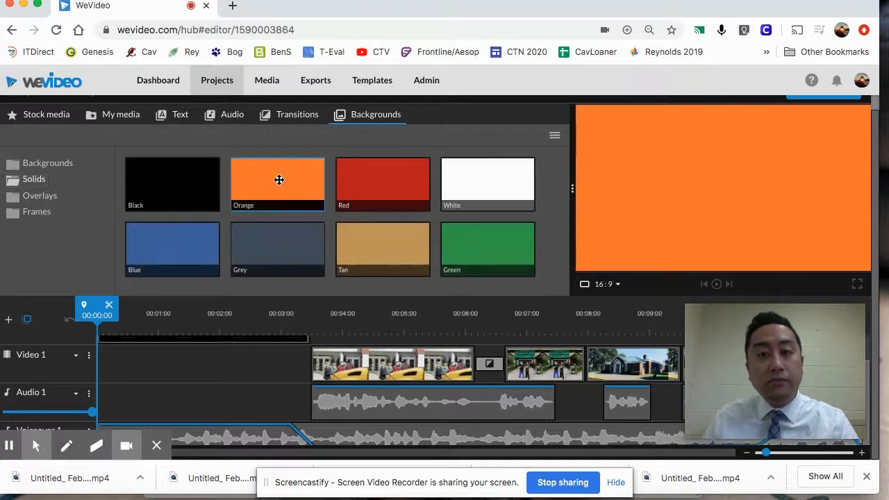
pyautogui.click(40, 200)
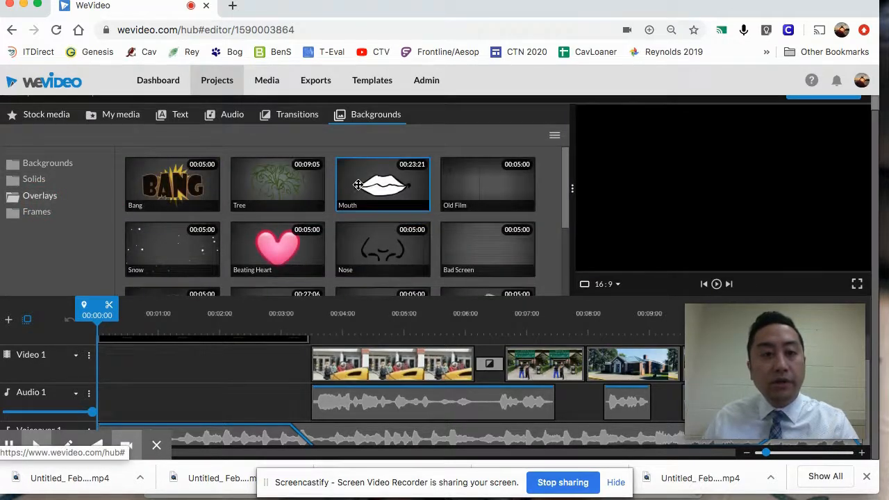
# Step: Try the Mouth overlay on Video 2 above the school clips, check it at 00:05:19 and delete it
pyautogui.scroll(2, 375, 377)
pyautogui.click(383, 189)
pyautogui.moveTo(383, 193); pyautogui.dragTo(333, 354)
pyautogui.moveTo(400, 320); pyautogui.dragTo(451, 319)
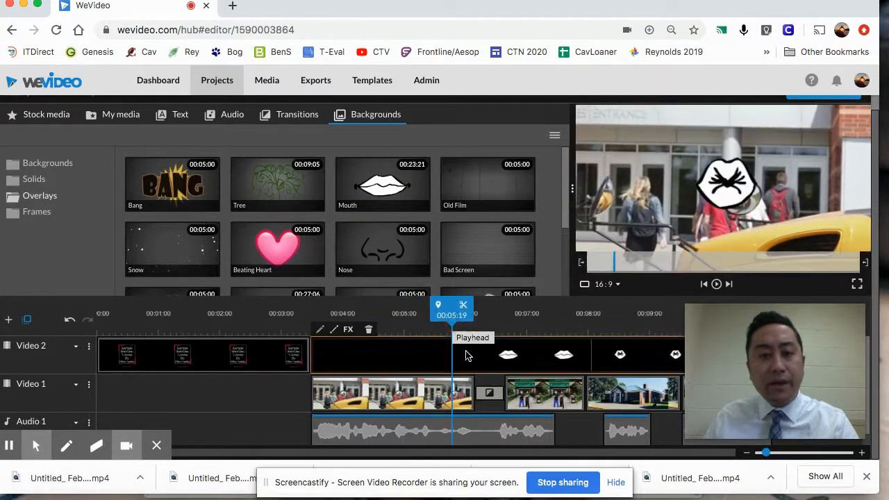
pyautogui.click(369, 329)
# Step: Look through the frames for the opening title and preview the Orange Glow background
pyautogui.click(202, 322)
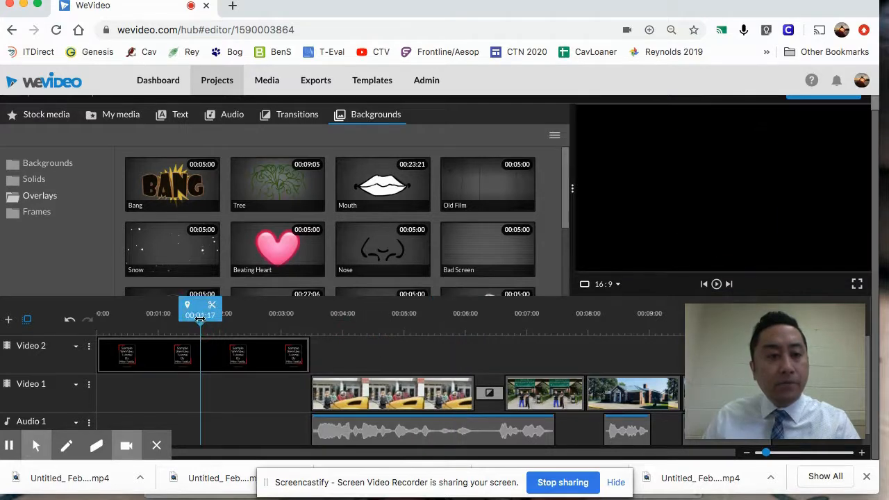
pyautogui.click(25, 212)
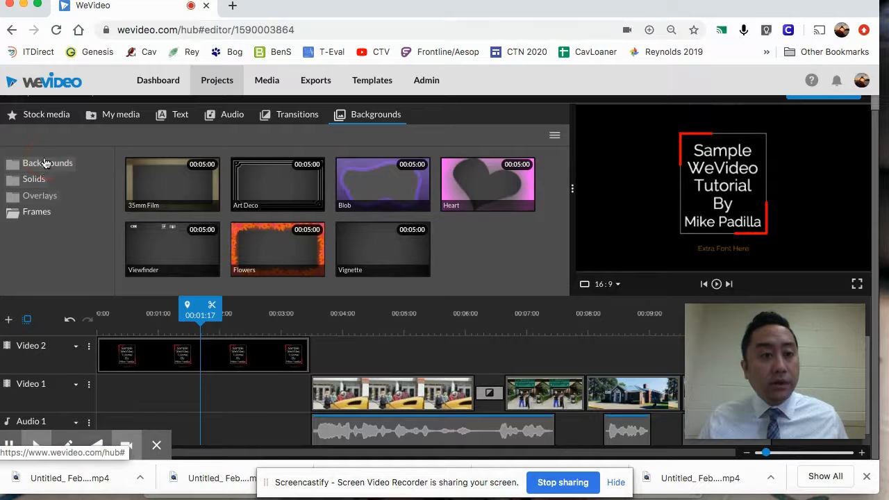
pyautogui.moveTo(465, 249); pyautogui.dragTo(351, 254)
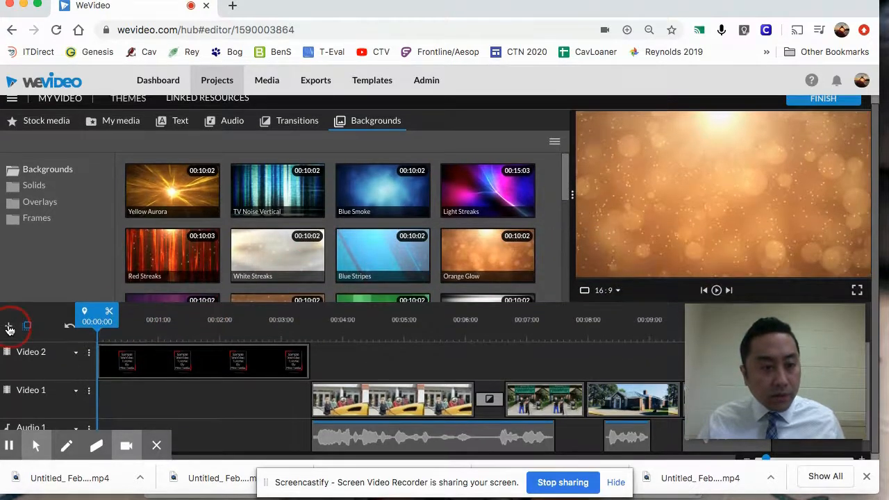
# Step: Add a new video track named Video 3
pyautogui.click(9, 327)
pyautogui.click(528, 347)
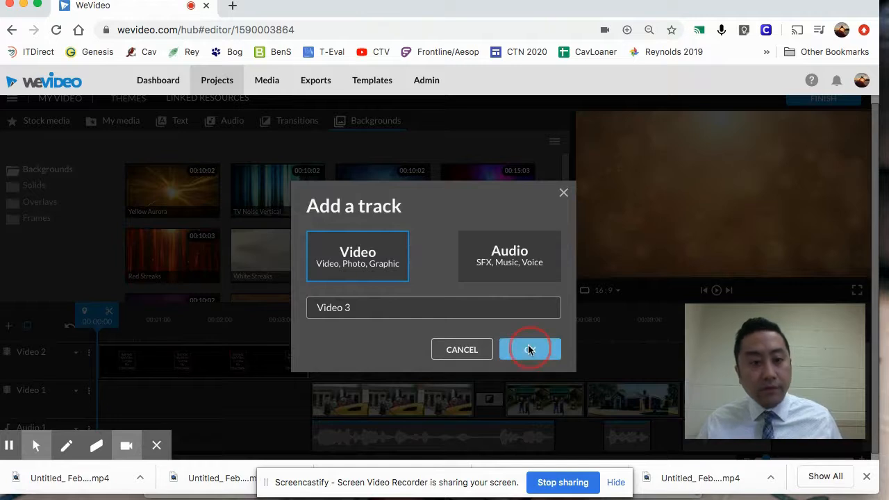
pyautogui.scroll(-2, 318, 394)
pyautogui.scroll(1, 320, 395)
pyautogui.scroll(1, 319, 394)
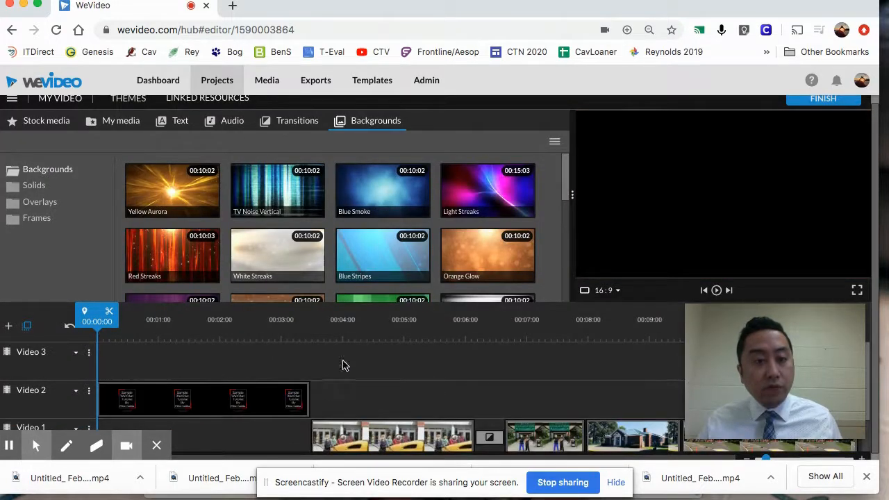
# Step: Place the Orange Glow background at the start of Video 3, split it at 00:03:11 and delete the remainder
pyautogui.moveTo(460, 255); pyautogui.dragTo(93, 359)
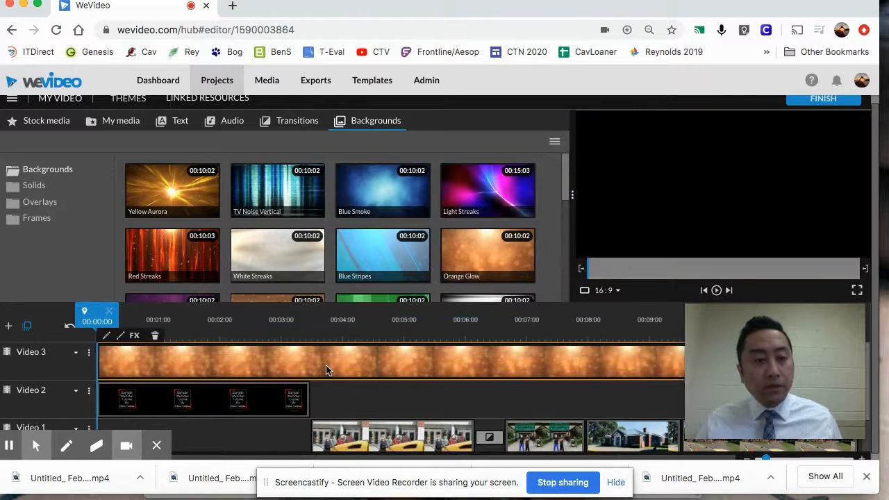
pyautogui.click(308, 326)
pyautogui.click(320, 311)
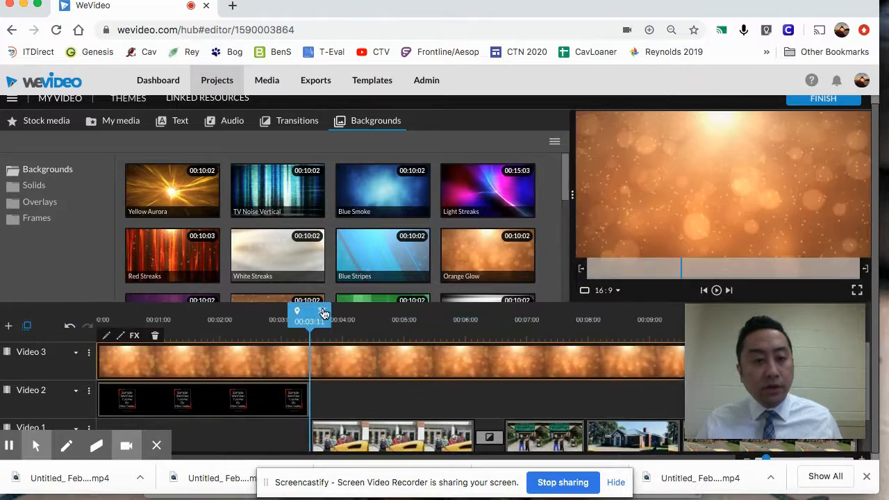
pyautogui.click(343, 363)
pyautogui.press('Delete')
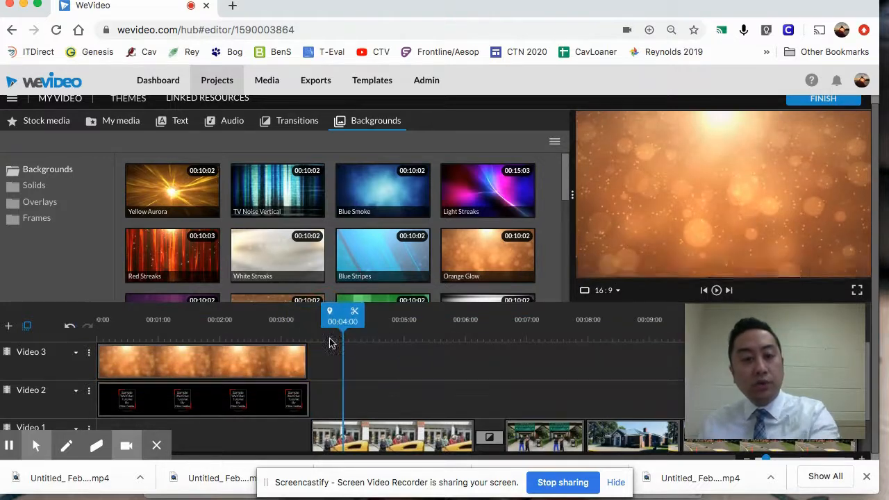
# Step: Move the Orange Glow clip to Video 1 beneath the title, extend it to meet the school clip and return the playhead to 00:00:00
pyautogui.scroll(-1, 347, 373)
pyautogui.moveTo(253, 361); pyautogui.dragTo(221, 431)
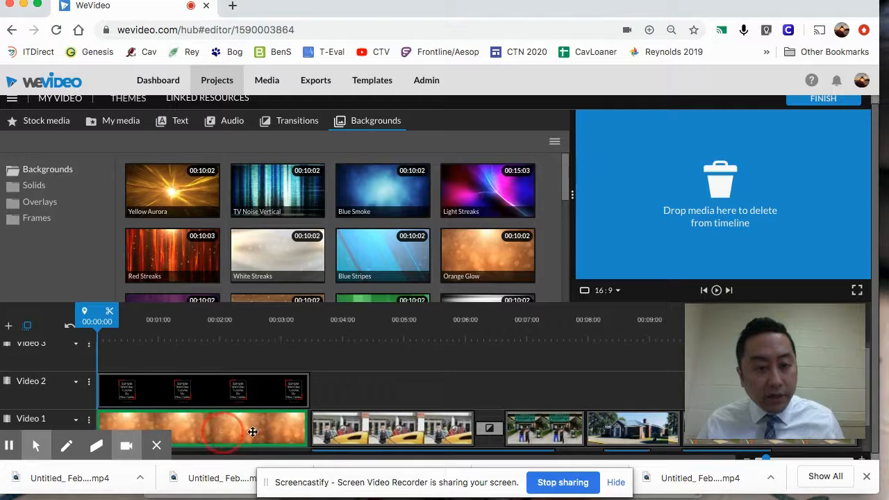
pyautogui.moveTo(304, 429); pyautogui.dragTo(353, 426)
pyautogui.moveTo(139, 333); pyautogui.dragTo(62, 332)
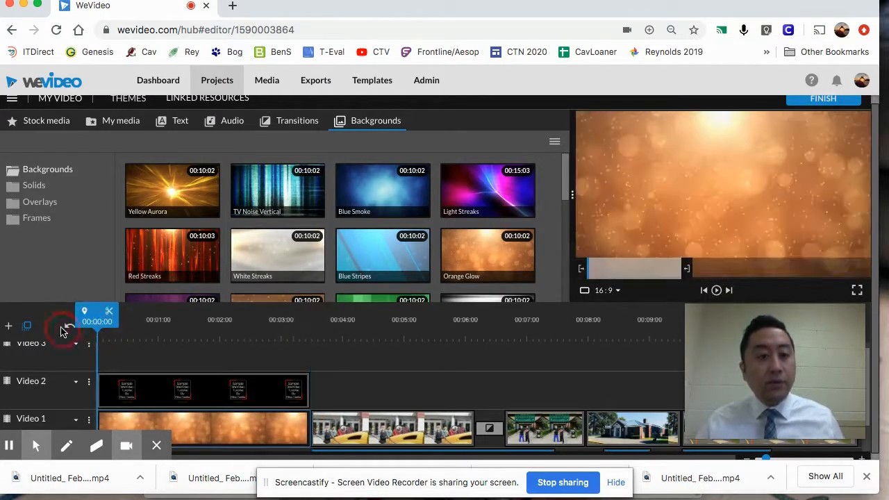
# Step: Play the opening from the start into the first school clip to review how the title and background flow
pyautogui.press('space')
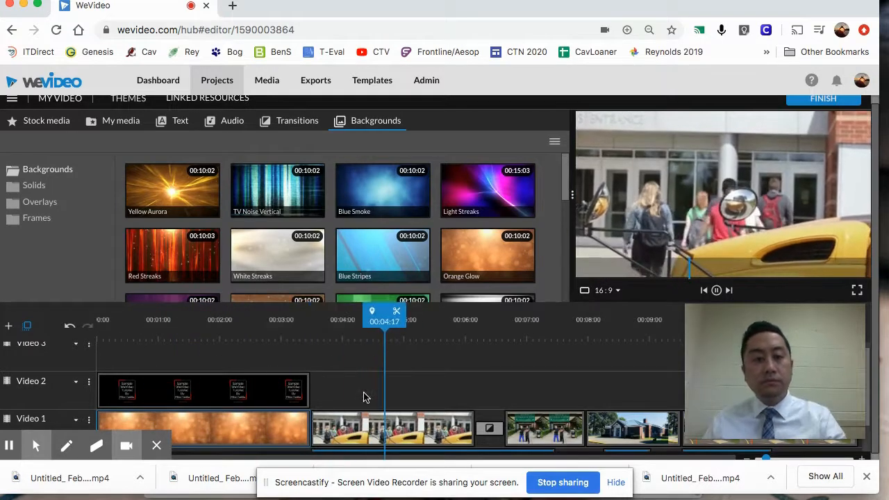
pyautogui.scroll(-2, 354, 392)
pyautogui.press('space')
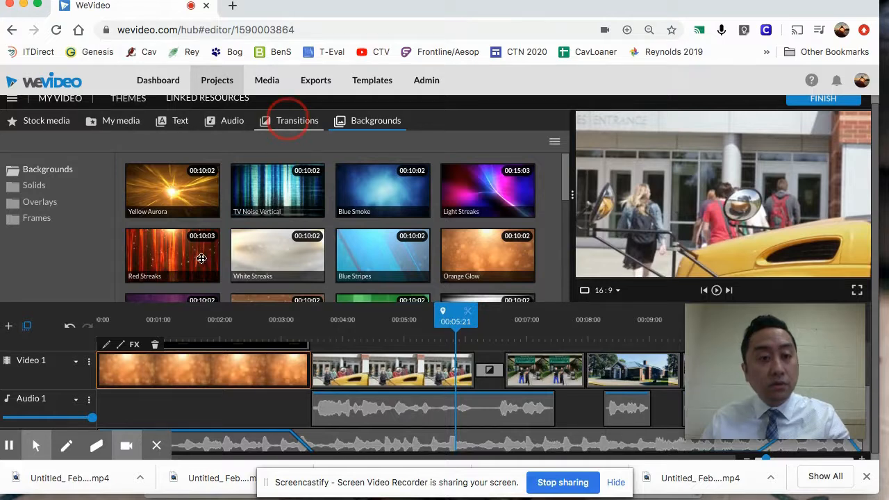
# Step: Add a Cross fade transition between the Orange Glow background and the first school clip, and shorten the title to end at 00:02:22
pyautogui.click(179, 189)
pyautogui.moveTo(313, 388); pyautogui.dragTo(309, 367)
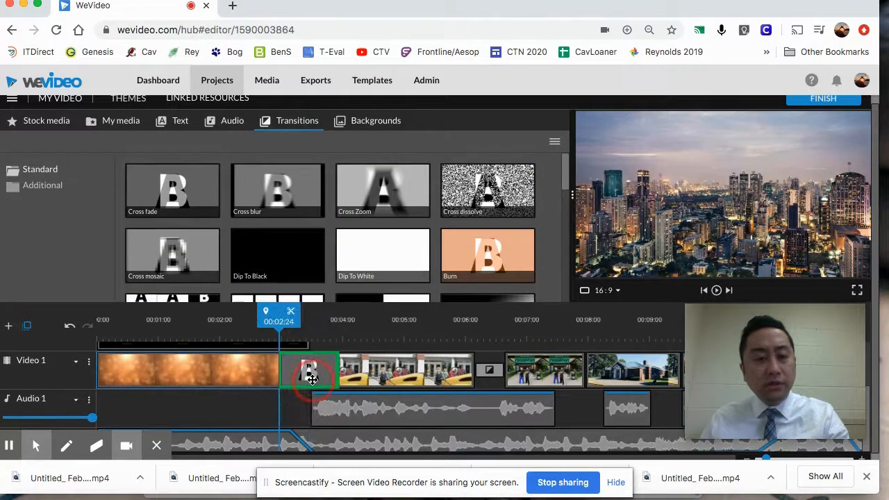
pyautogui.scroll(2, 282, 366)
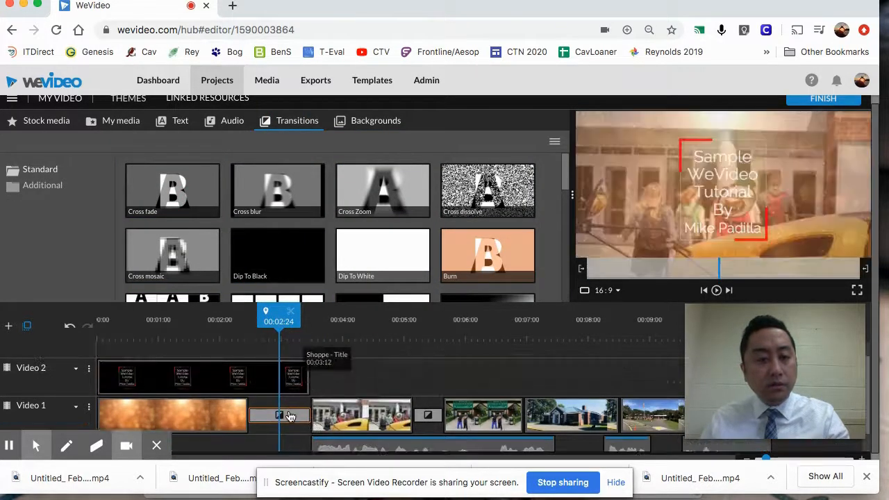
pyautogui.moveTo(305, 380); pyautogui.dragTo(274, 382)
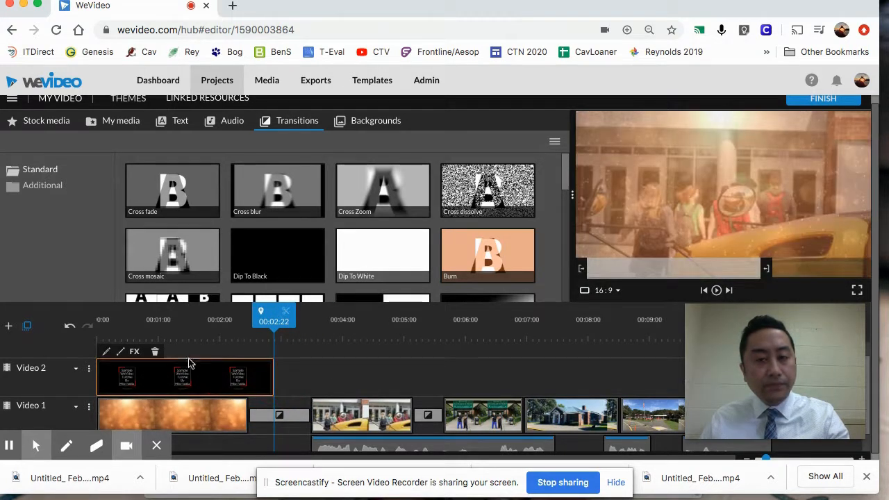
# Step: Replay the opening from the beginning to check the shortened title and the new transition into the school clip
pyautogui.click(107, 327)
pyautogui.press('space')
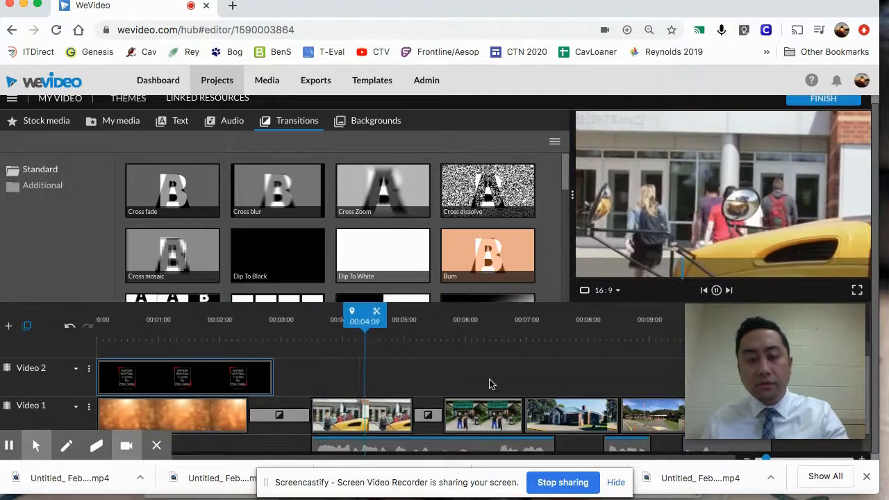
pyautogui.scroll(-1, 549, 409)
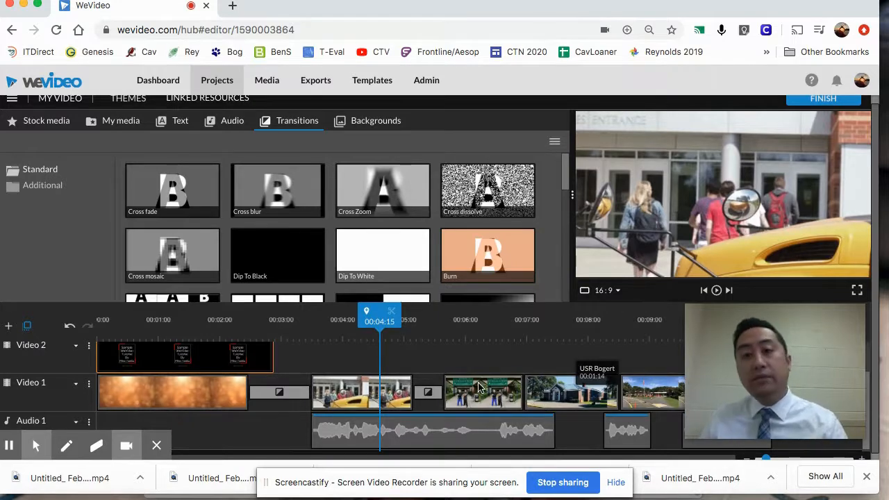
# Step: Finish the project and set the export title to "Sample Wevideo Tutorial"
pyautogui.scroll(1, 589, 191)
pyautogui.click(800, 108)
pyautogui.moveTo(431, 285); pyautogui.dragTo(266, 279)
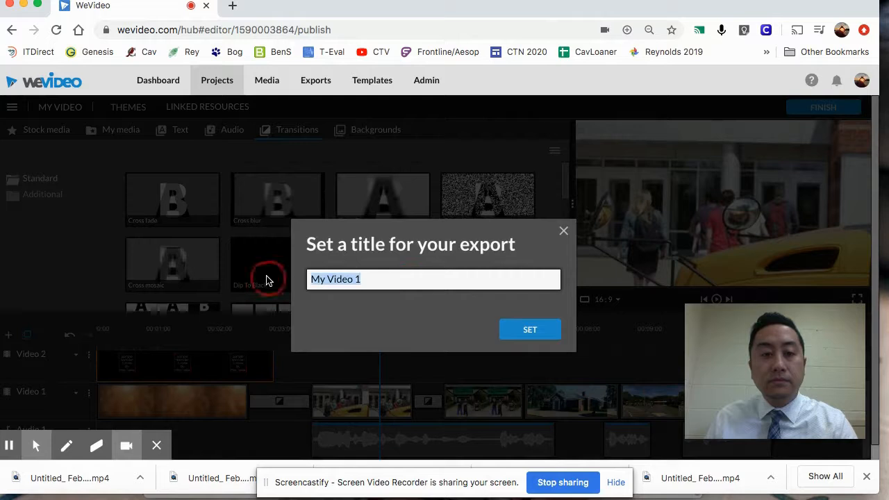
pyautogui.write('Sample Wevideo Tutorial')
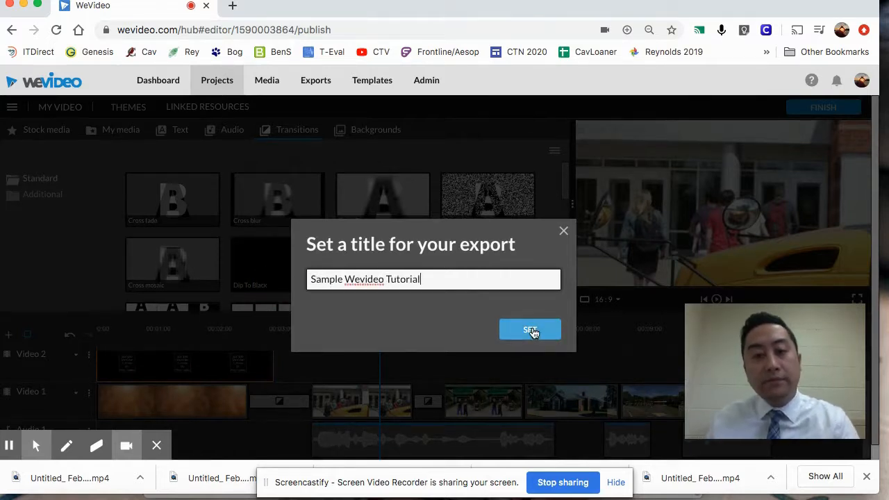
pyautogui.click(531, 331)
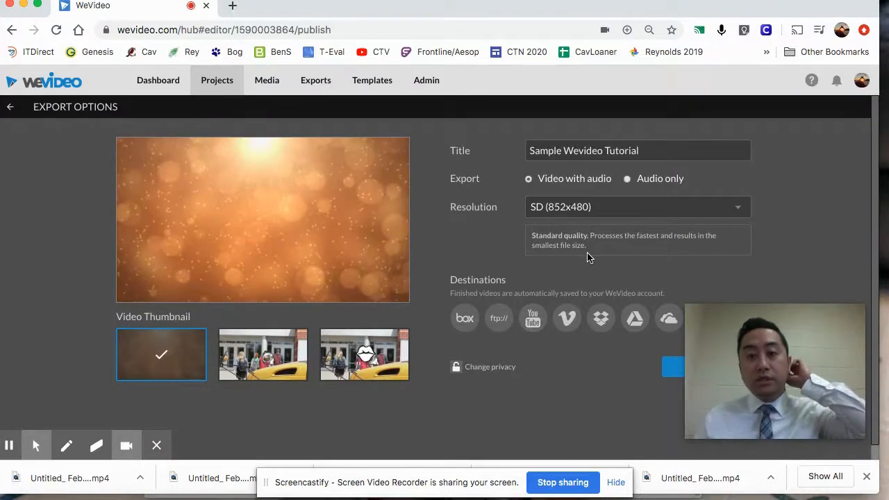
# Step: Set the export resolution to HD (1280x720), choose Google Drive as the destination and start the export
pyautogui.click(638, 208)
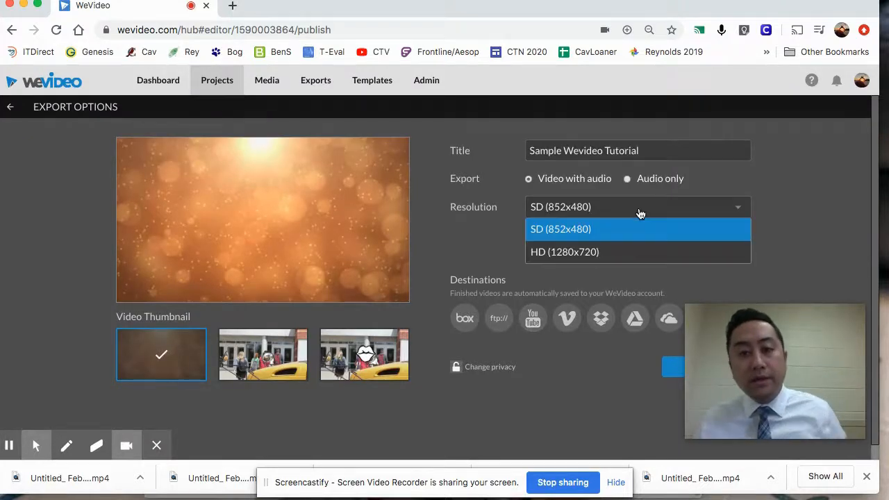
pyautogui.click(584, 254)
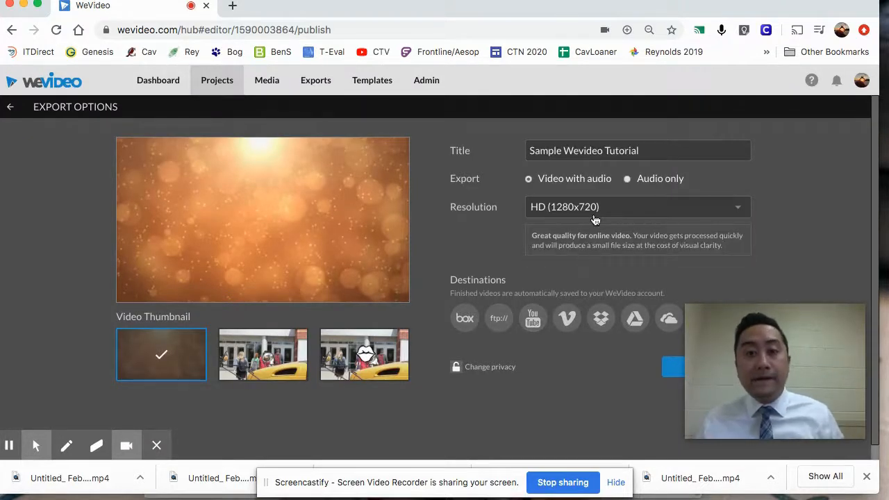
pyautogui.scroll(-1, 569, 305)
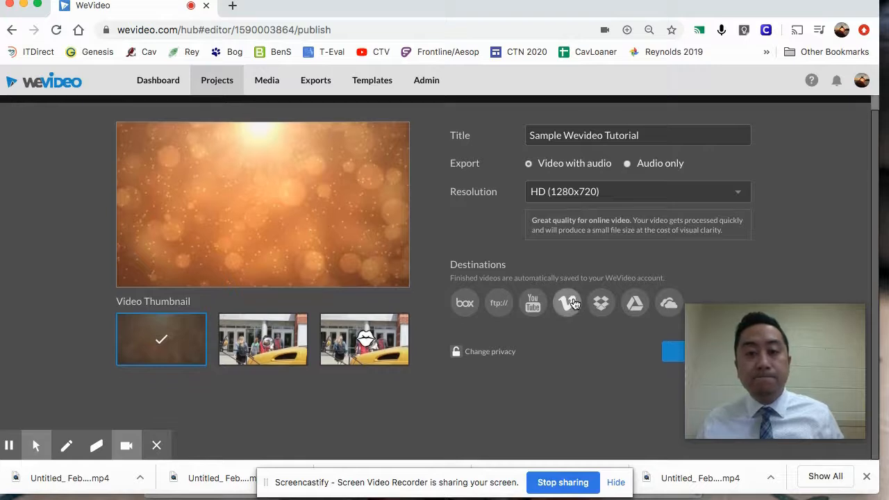
pyautogui.click(633, 306)
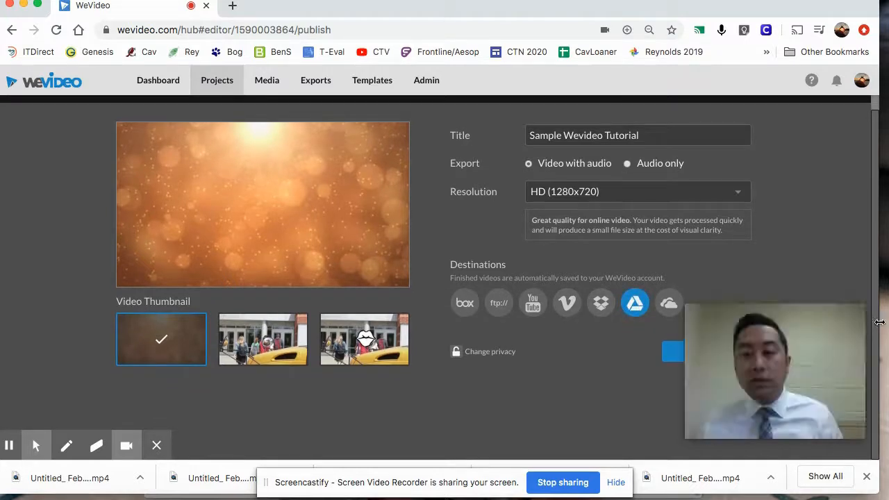
pyautogui.click(854, 317)
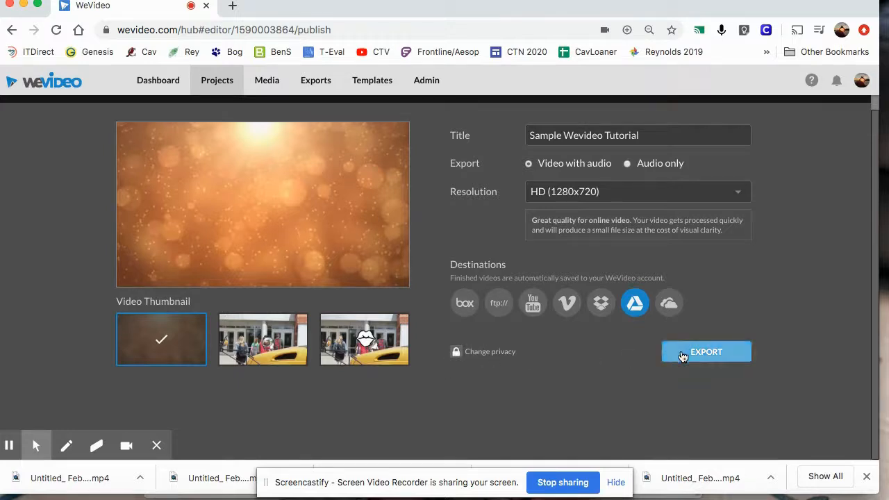
pyautogui.click(681, 355)
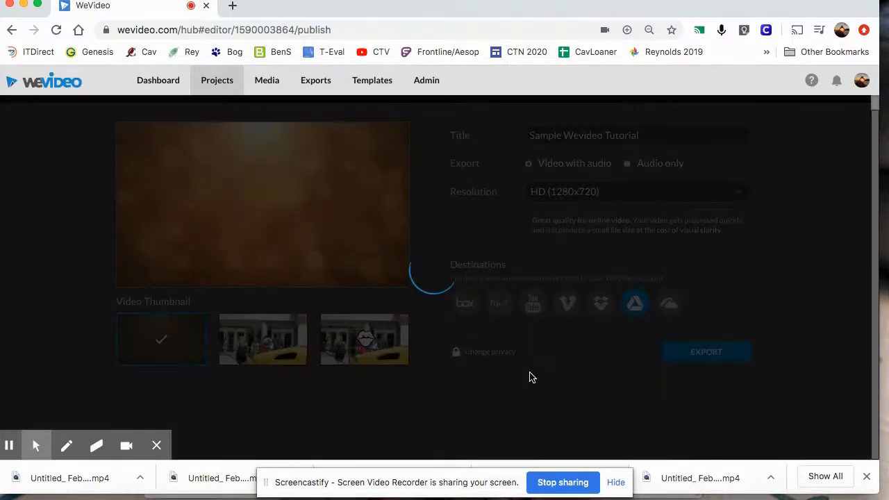